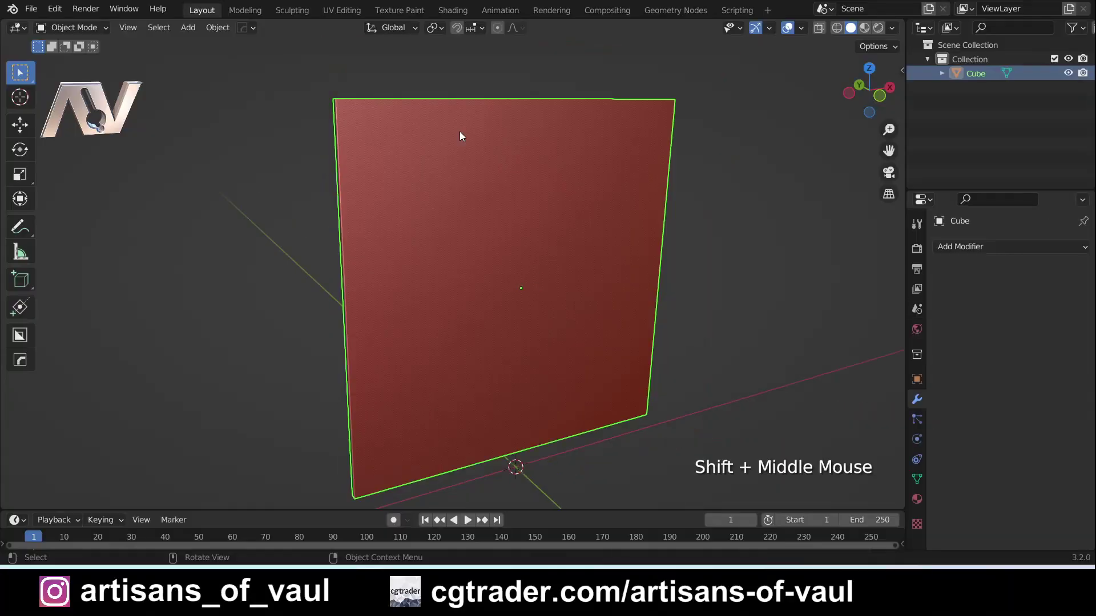
pyautogui.moveTo(474, 118); pyautogui.dragTo(355, 190, button='middle')
pyautogui.moveTo(553, 306); pyautogui.dragTo(432, 292, button='middle')
pyautogui.scroll(1, 416, 219)
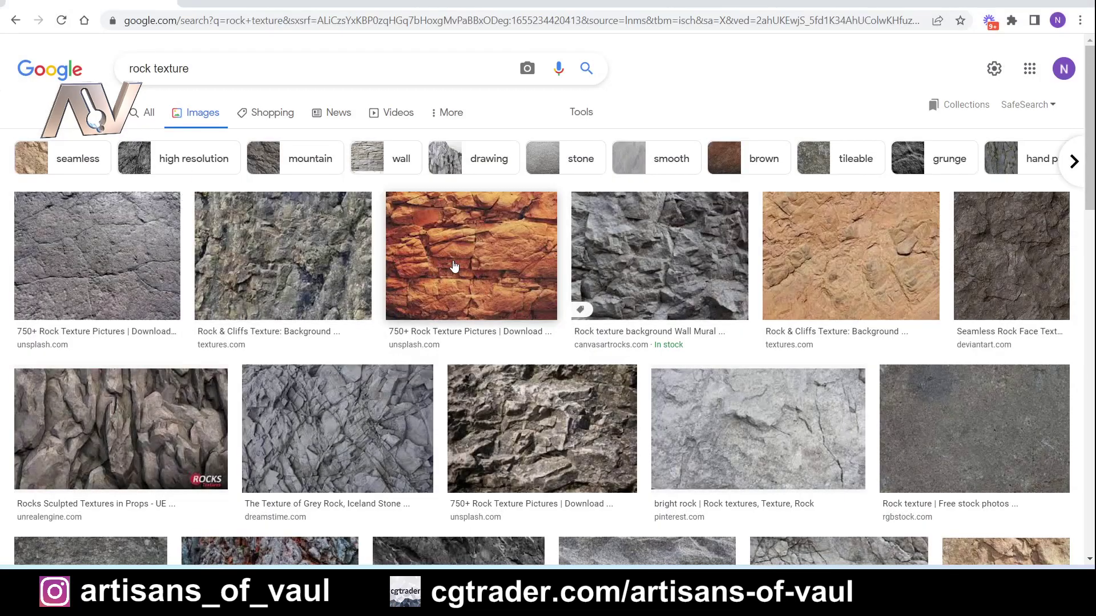
# In the browser's rock texture image results, preview the visionpic.net red-and-grey cliff photo and save it as Rock in the Rocks folder.
pyautogui.scroll(-3, 455, 266)
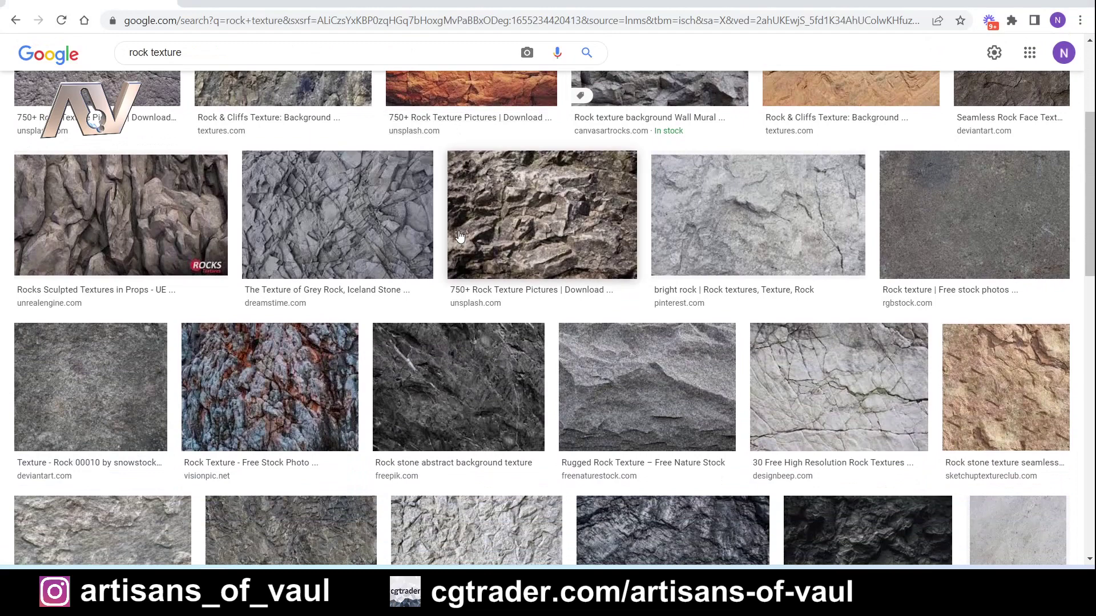
pyautogui.click(327, 381)
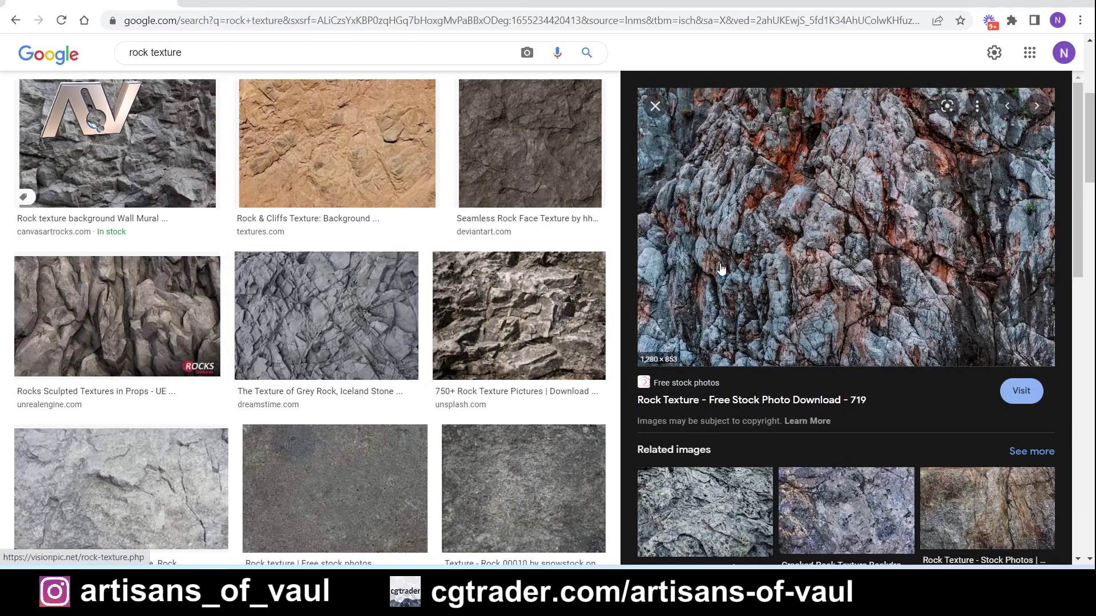
pyautogui.scroll(3, 721, 268)
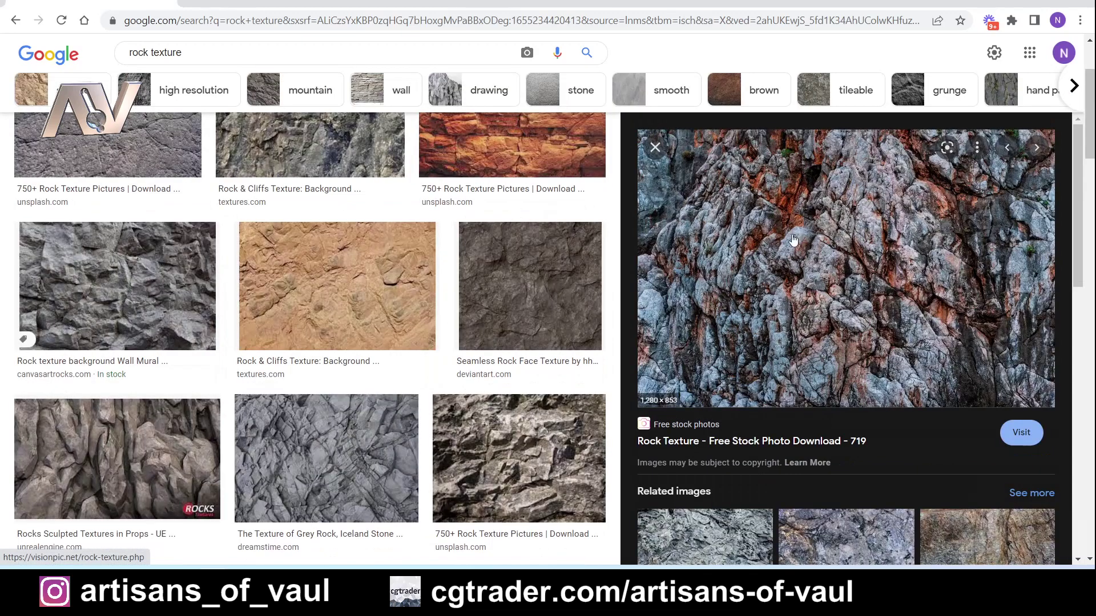
pyautogui.rightClick(837, 254)
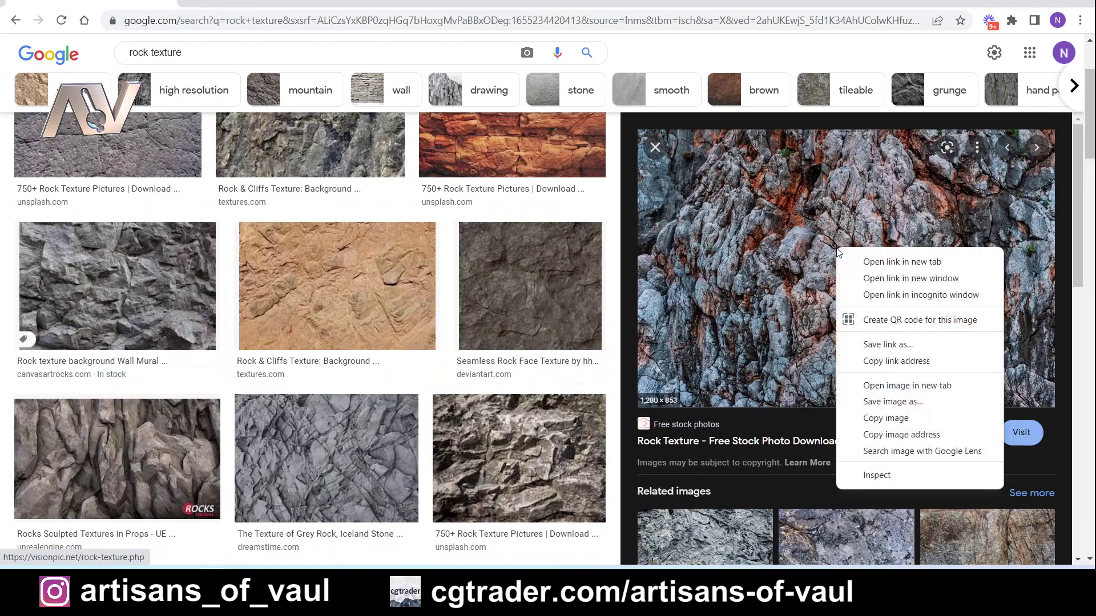
pyautogui.click(889, 402)
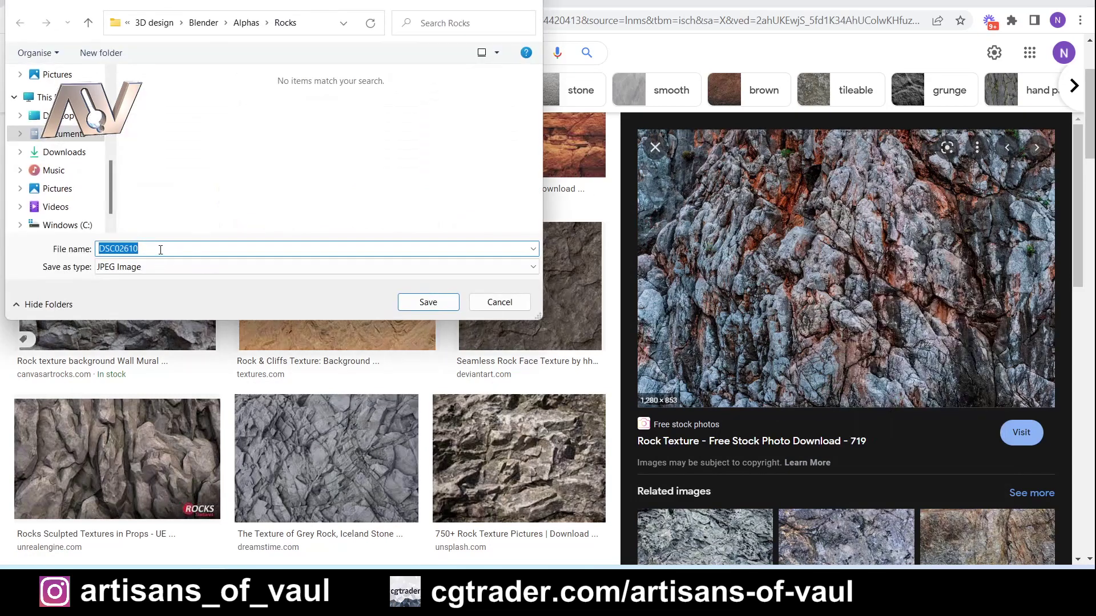
pyautogui.write('Rock')
pyautogui.press('Return')
# Open the downloaded Rock.jpg in the photo viewer and maximise its window.
pyautogui.click(152, 546)
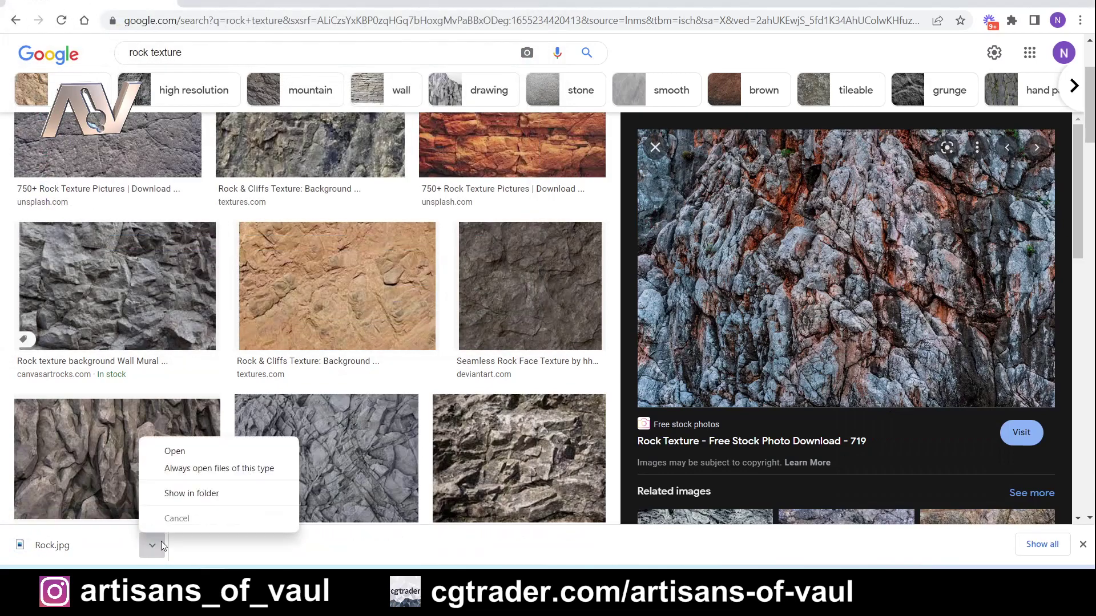
pyautogui.click(183, 452)
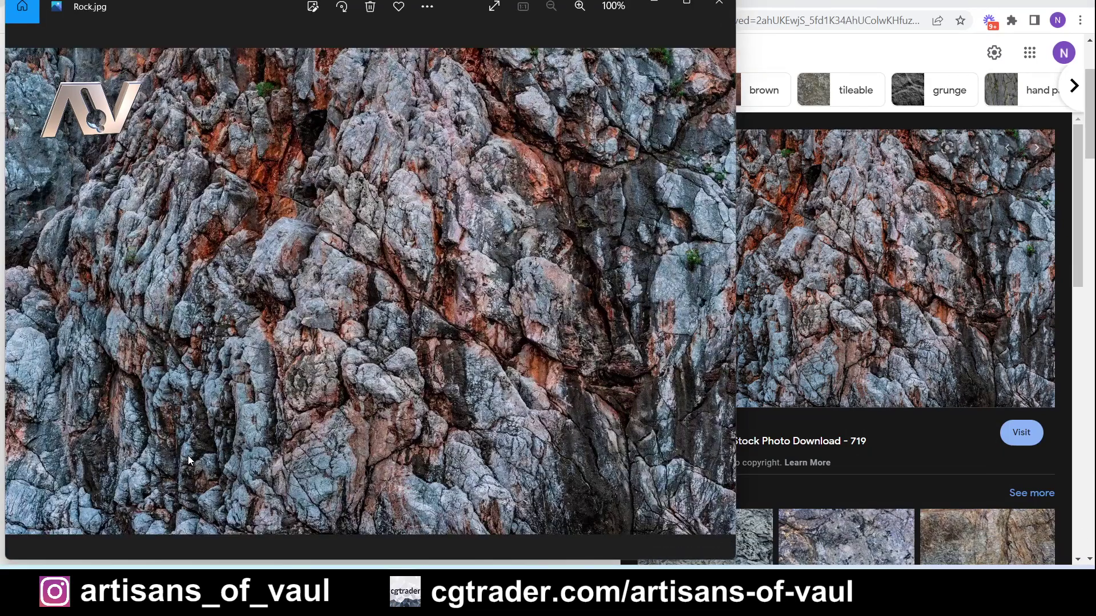
pyautogui.click(686, 3)
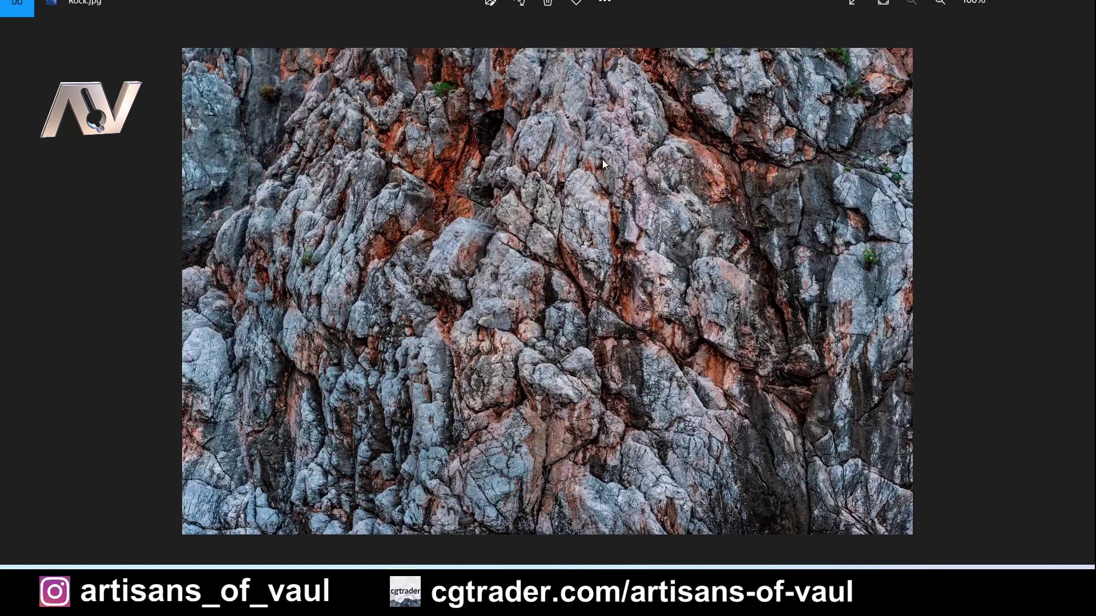
# Crop the rock photo to a nearly square central area of about 557 x 527 pixels.
pyautogui.click(485, 7)
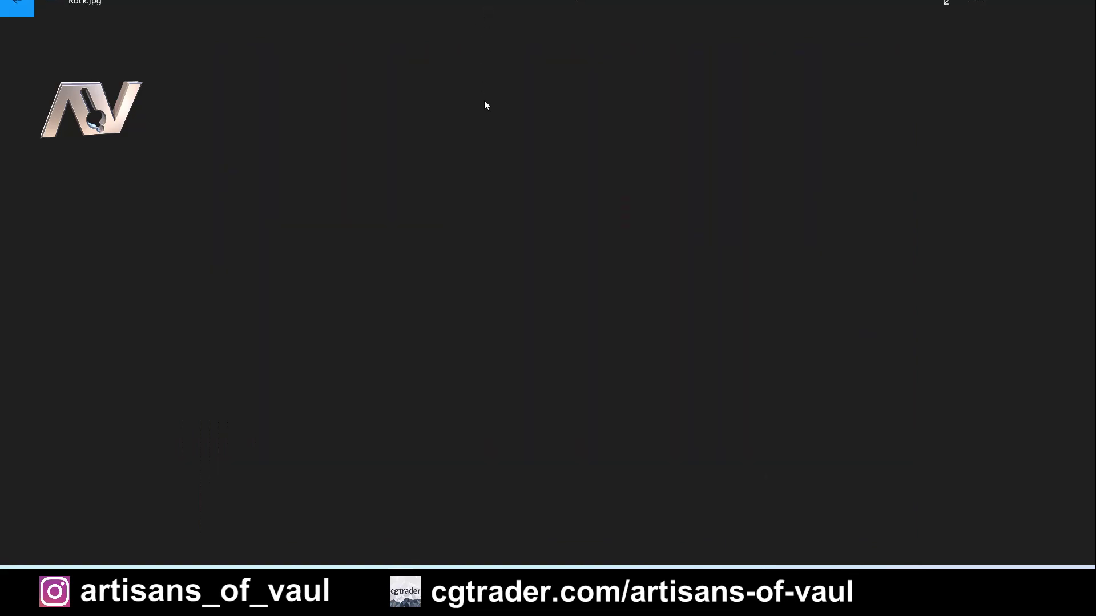
pyautogui.moveTo(292, 108); pyautogui.dragTo(418, 147)
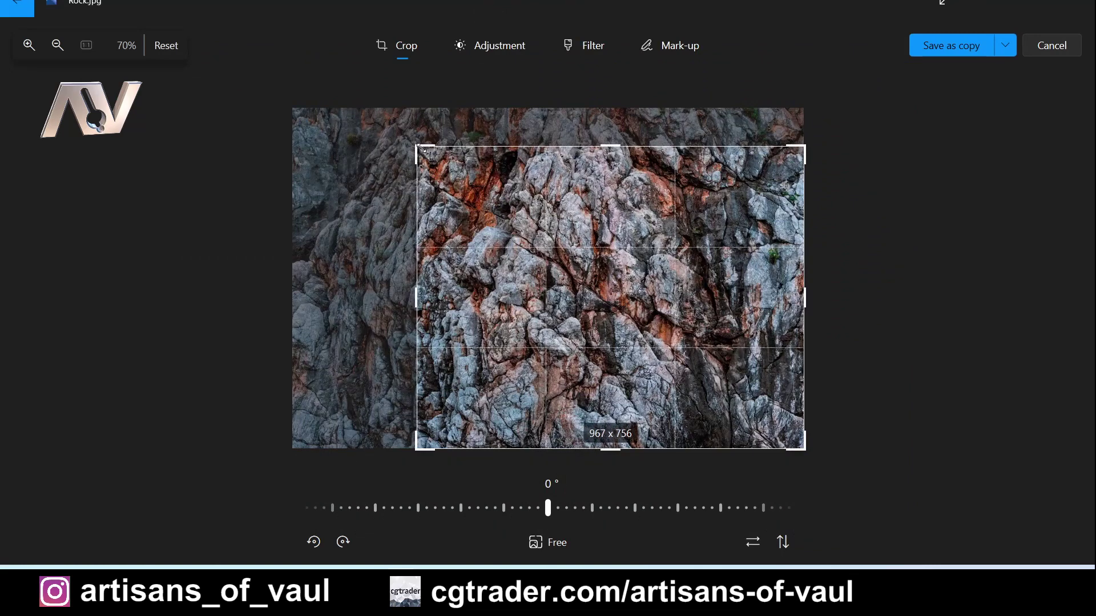
pyautogui.moveTo(762, 444); pyautogui.dragTo(617, 391)
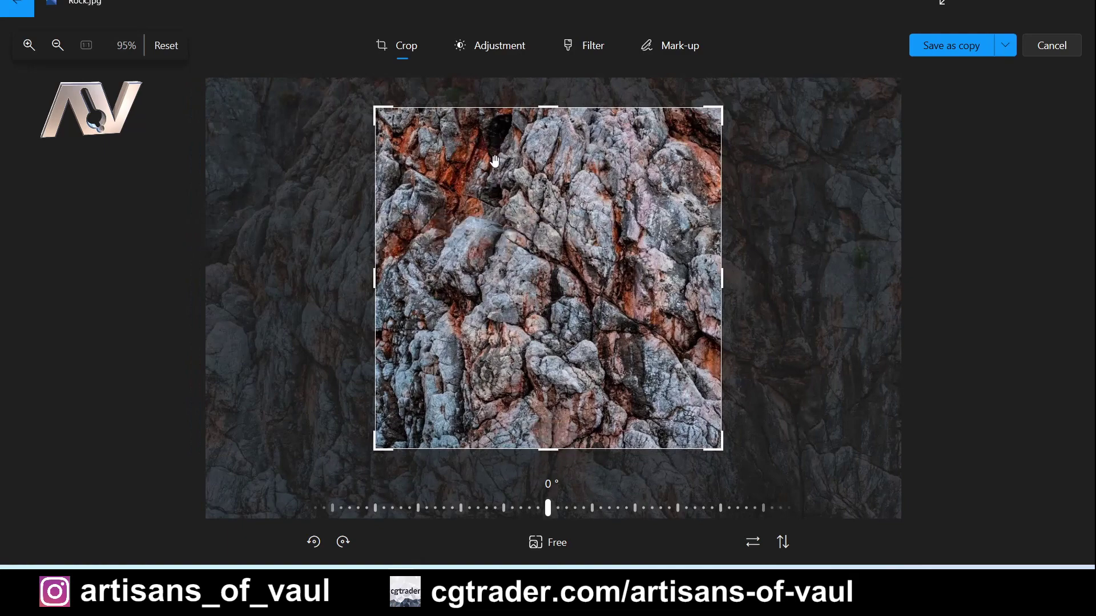
pyautogui.moveTo(544, 115); pyautogui.dragTo(558, 158)
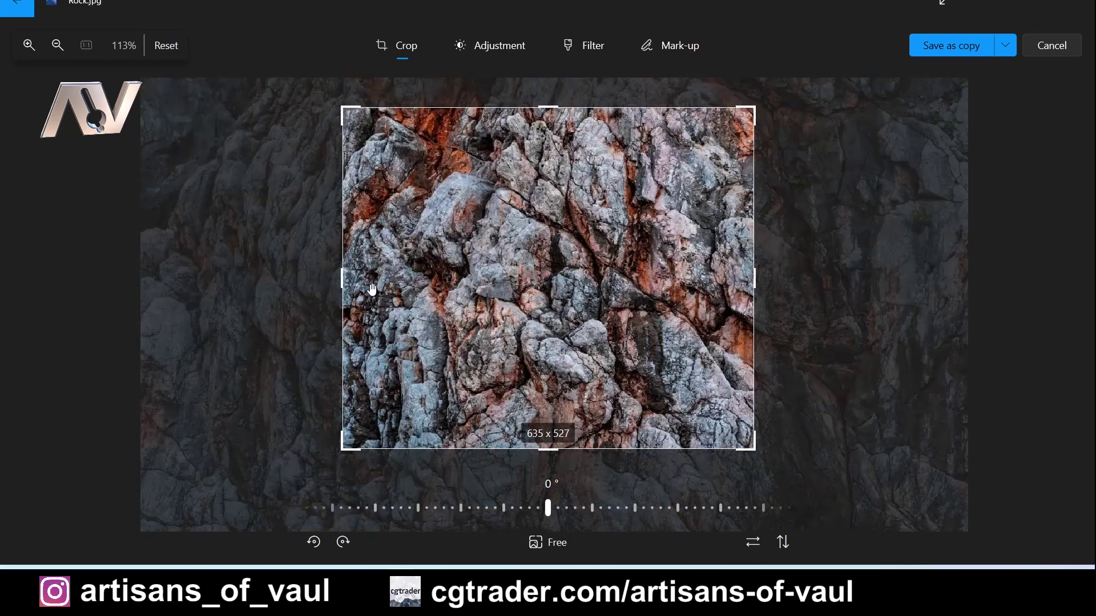
pyautogui.moveTo(342, 284); pyautogui.dragTo(397, 280)
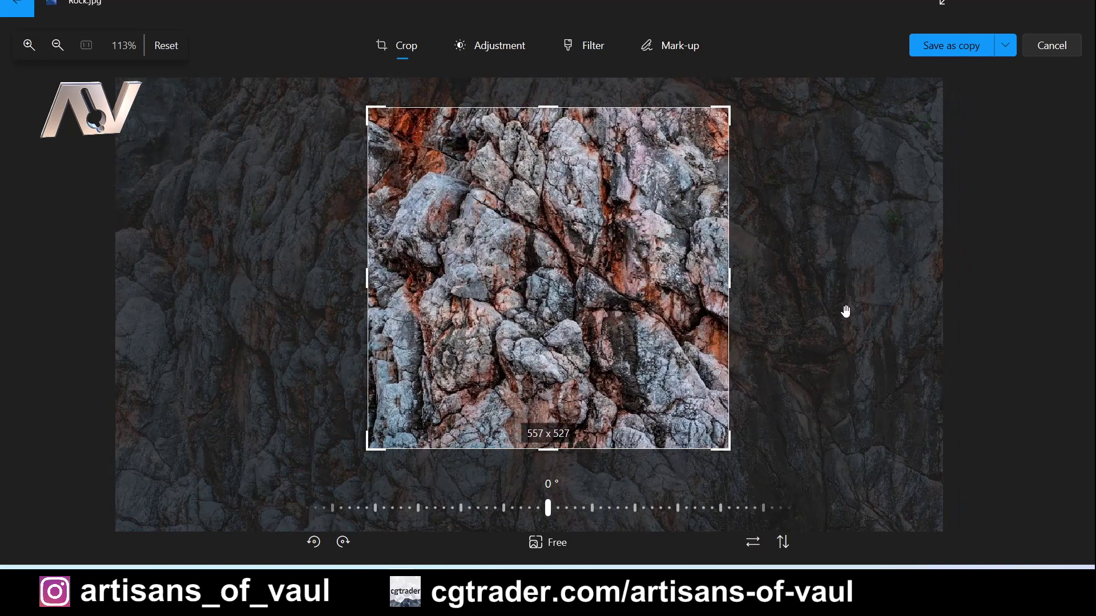
# Save the cropped photo as a copy named Rock_Cropped in the Rocks folder.
pyautogui.click(981, 51)
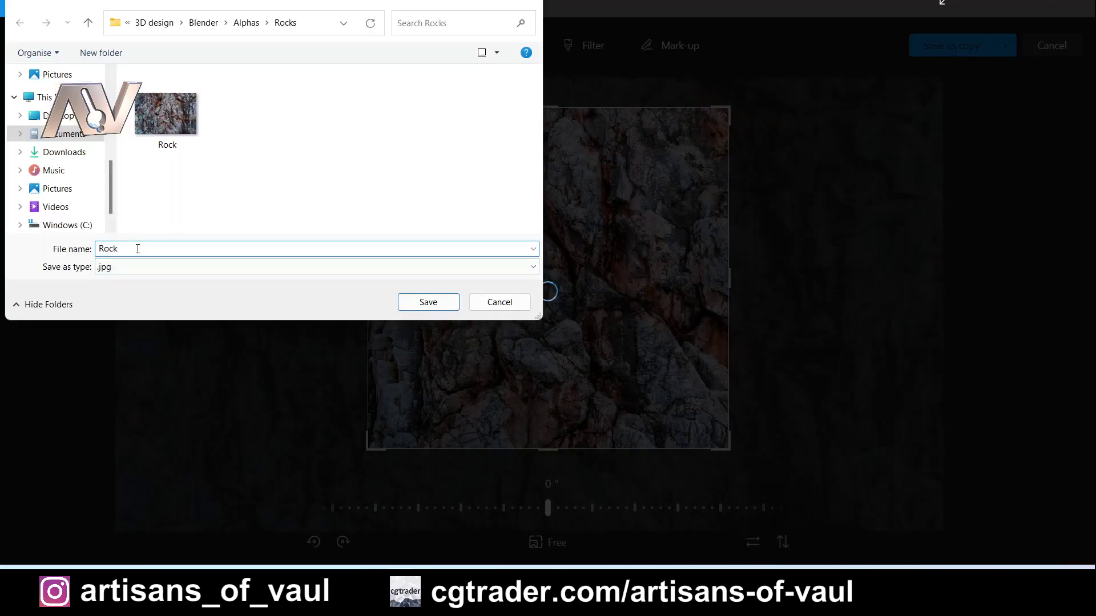
pyautogui.write('_Cropped')
pyautogui.click(428, 305)
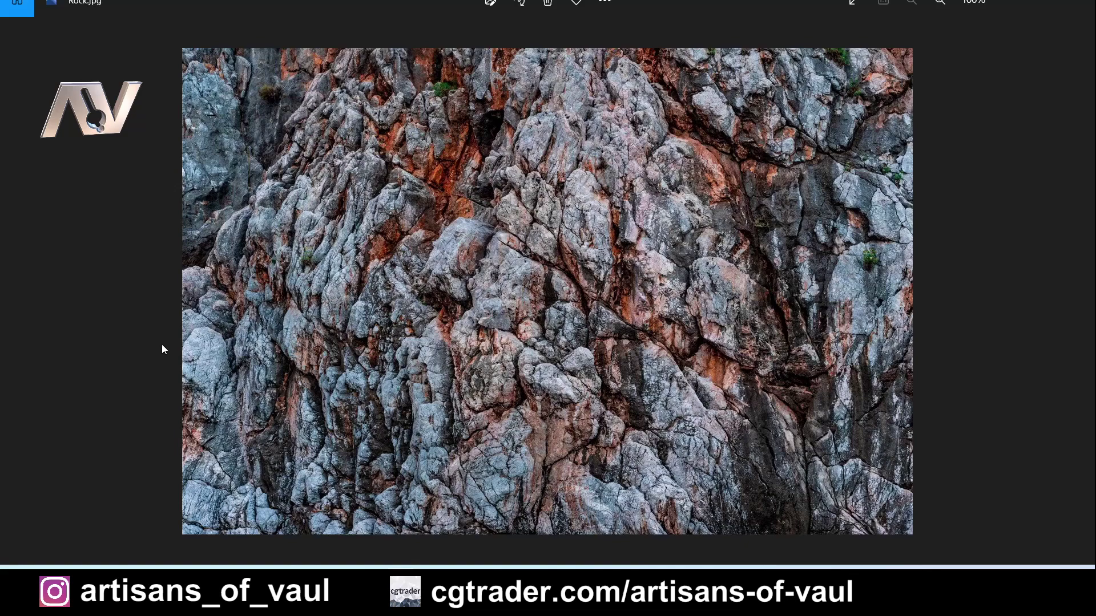
# Switch back to the browser, search Google for "materialize software" and open the Bounding Box Software Materialize page.
pyautogui.click(213, 603)
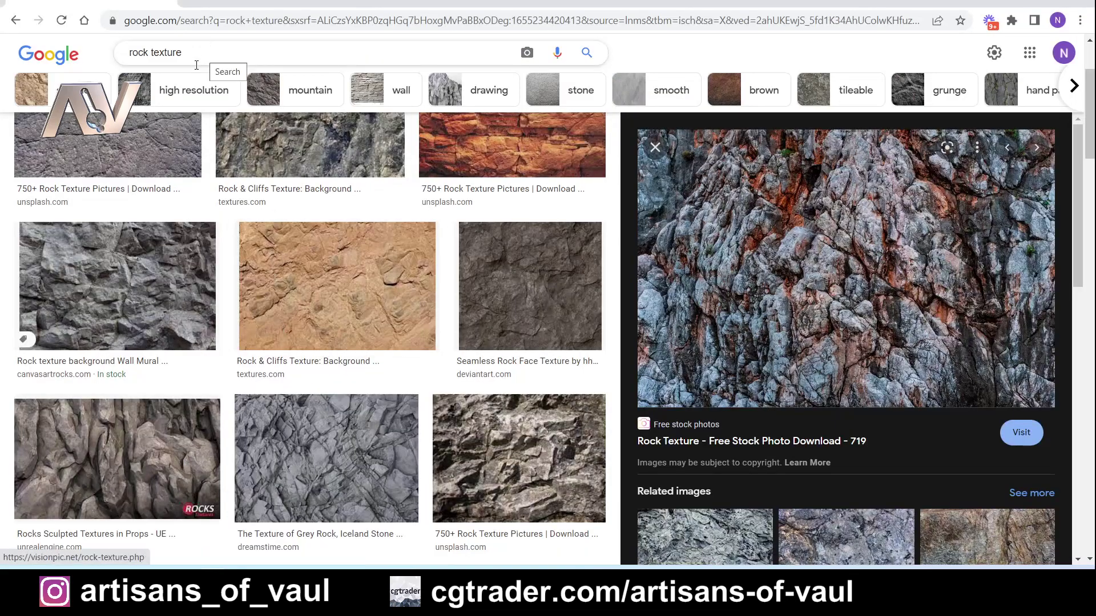
pyautogui.hotkey('alt', 'Left')
pyautogui.hotkey('alt', 'Left')
pyautogui.moveTo(212, 68); pyautogui.dragTo(104, 68)
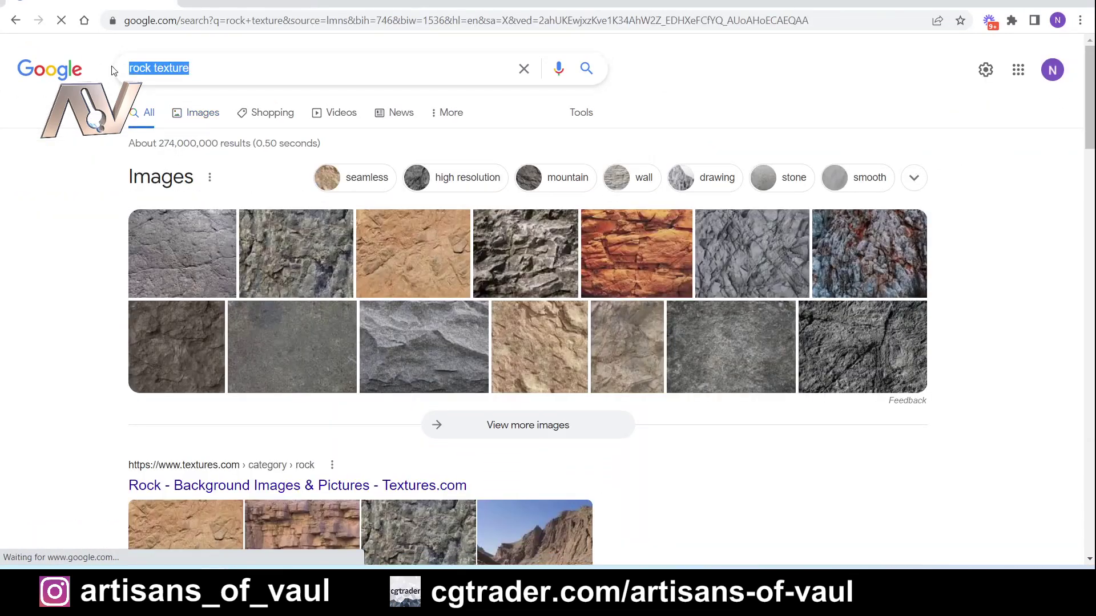
pyautogui.write('materialize')
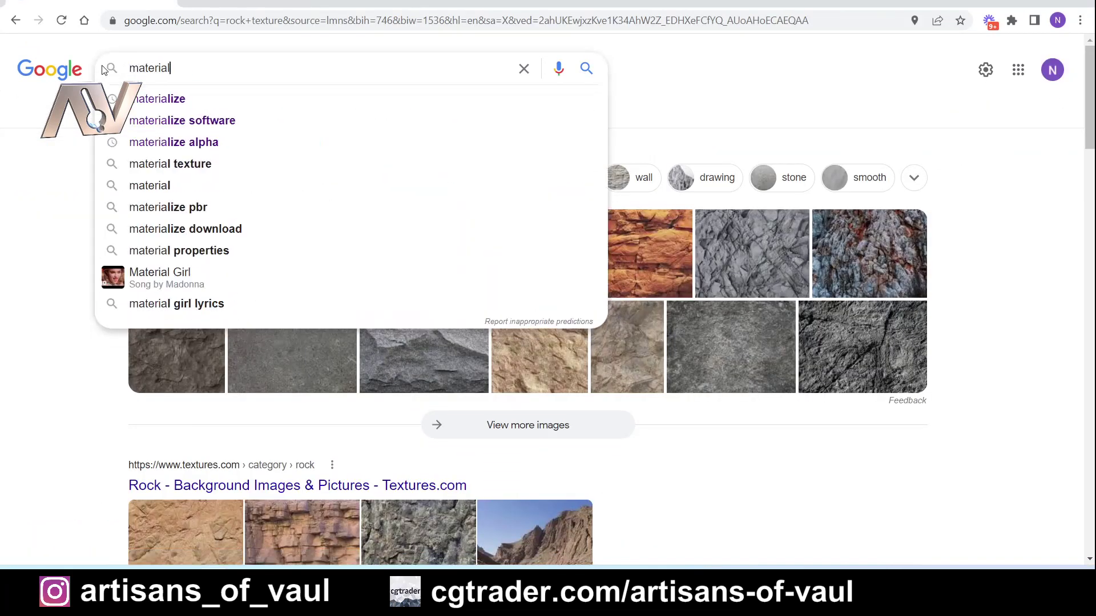
pyautogui.click(182, 99)
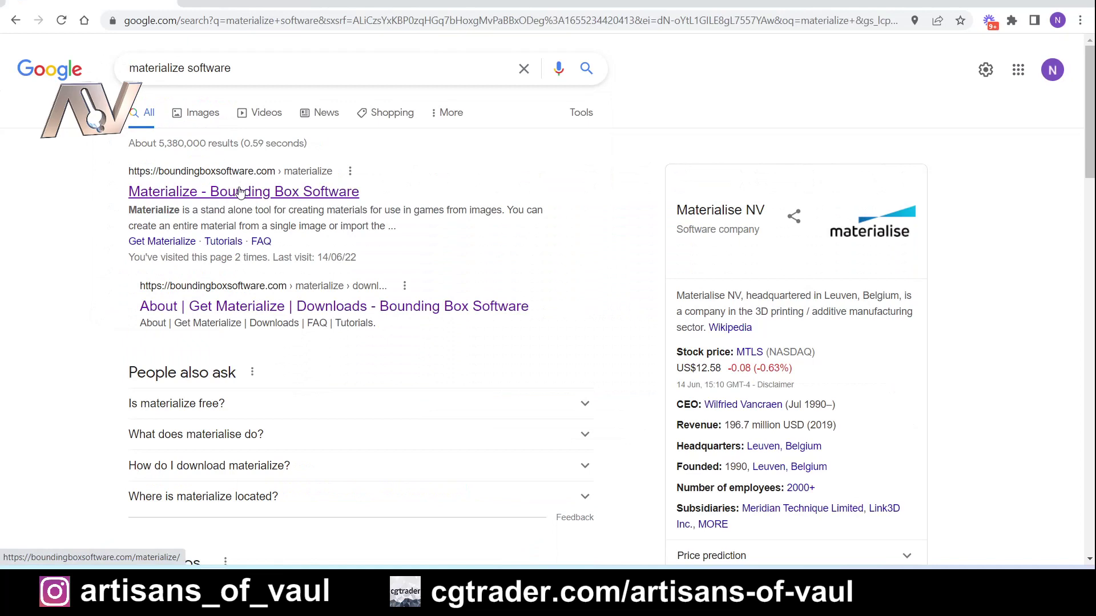
pyautogui.click(349, 192)
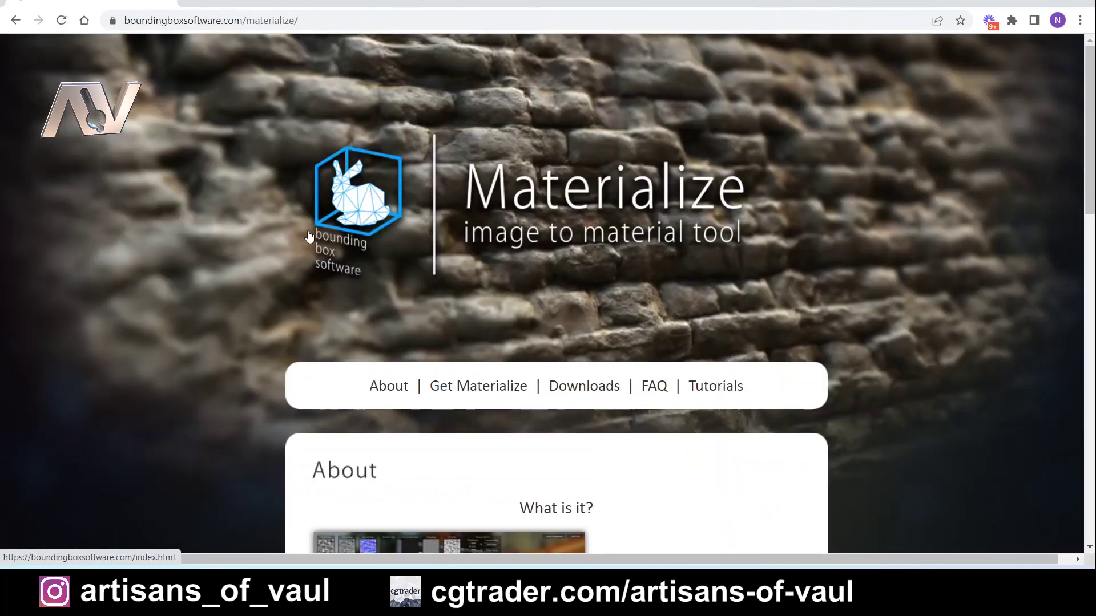
# Open the Materialize site's Downloads page and look through it.
pyautogui.scroll(-3, 307, 234)
pyautogui.click(598, 254)
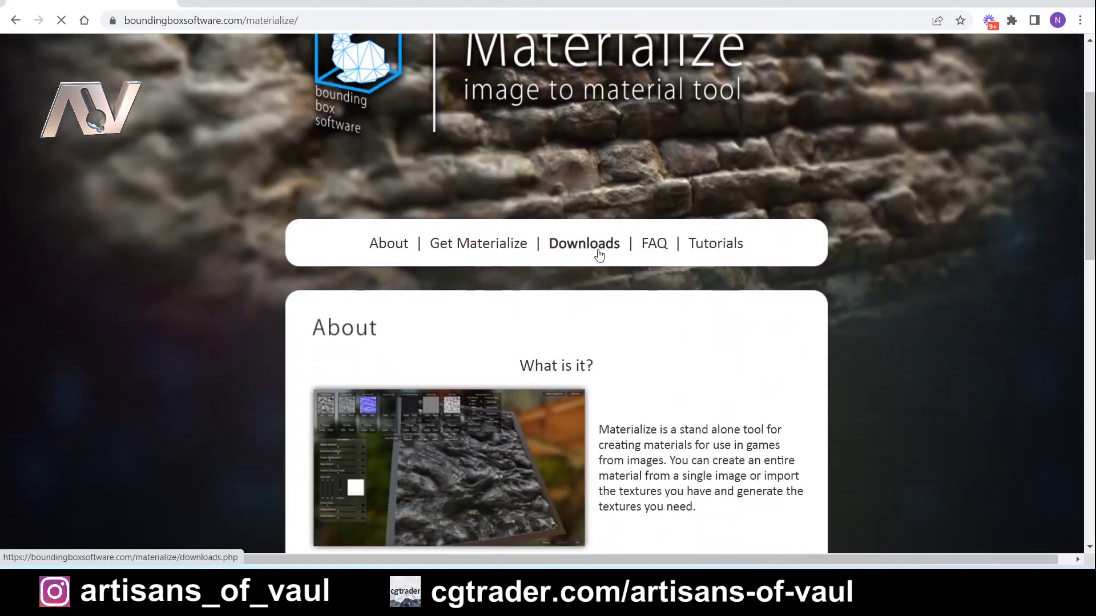
pyautogui.scroll(-4, 597, 249)
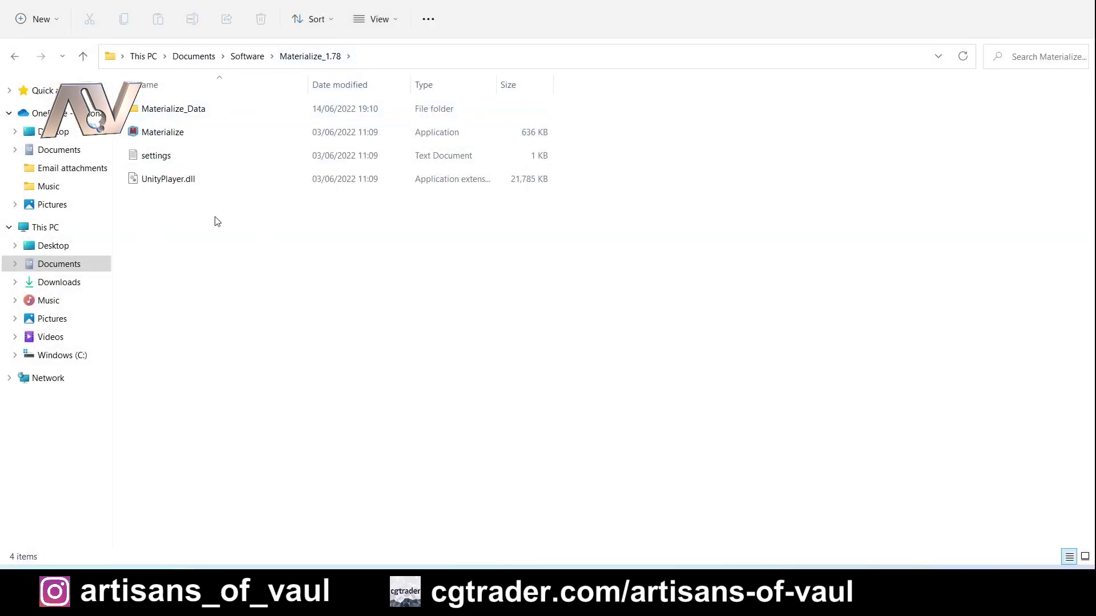
# Launch the Materialize application from the Materialize_1.78 folder.
pyautogui.click(159, 135)
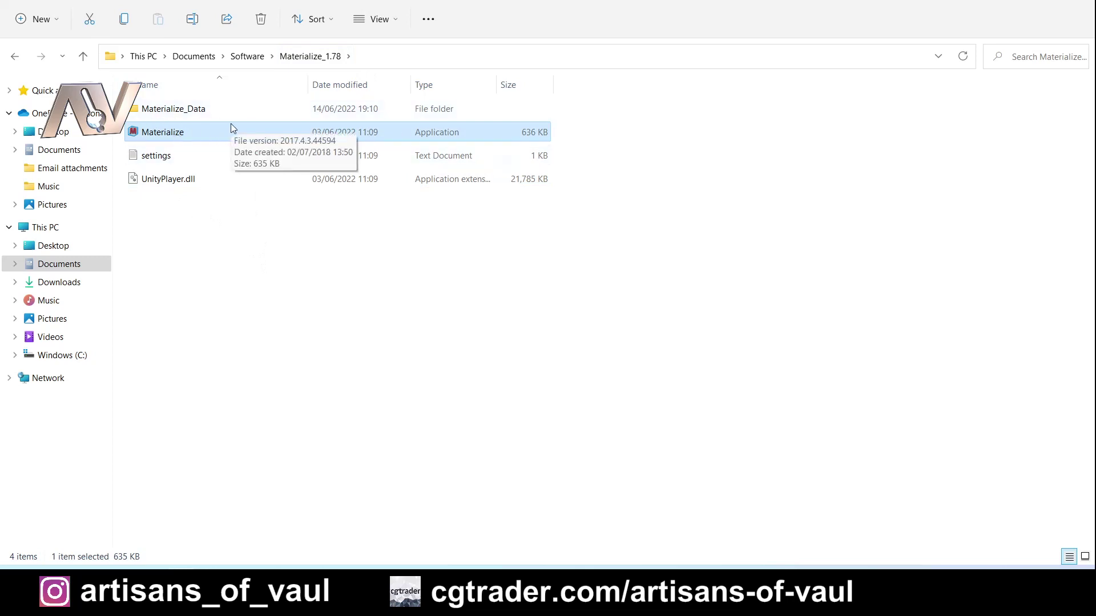
pyautogui.keyDown('ctrl'); pyautogui.click(213, 140); pyautogui.keyUp('ctrl')
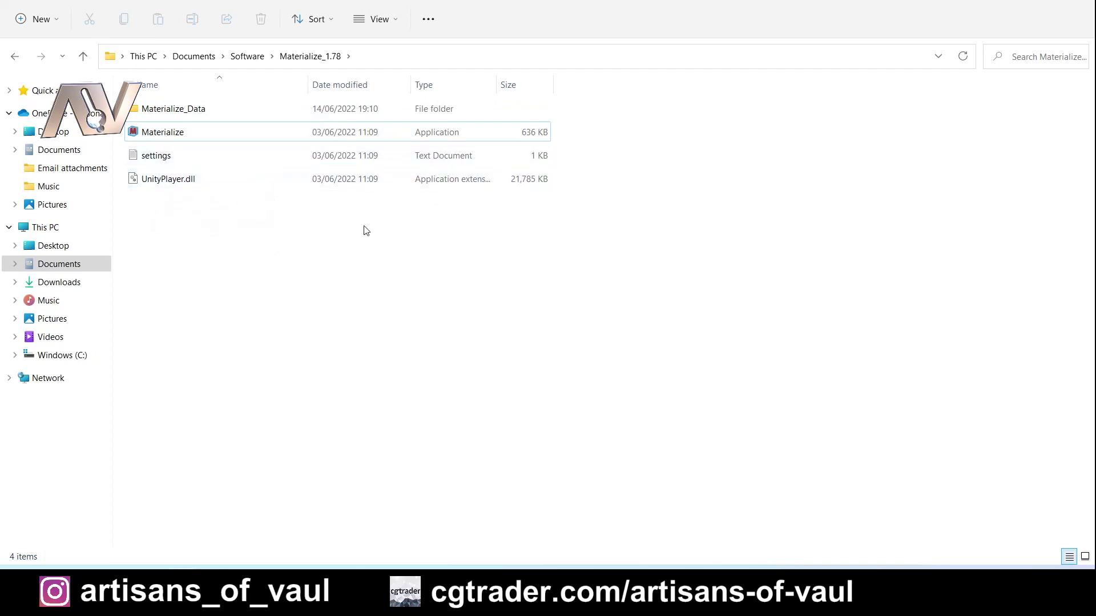
pyautogui.doubleClick(165, 132)
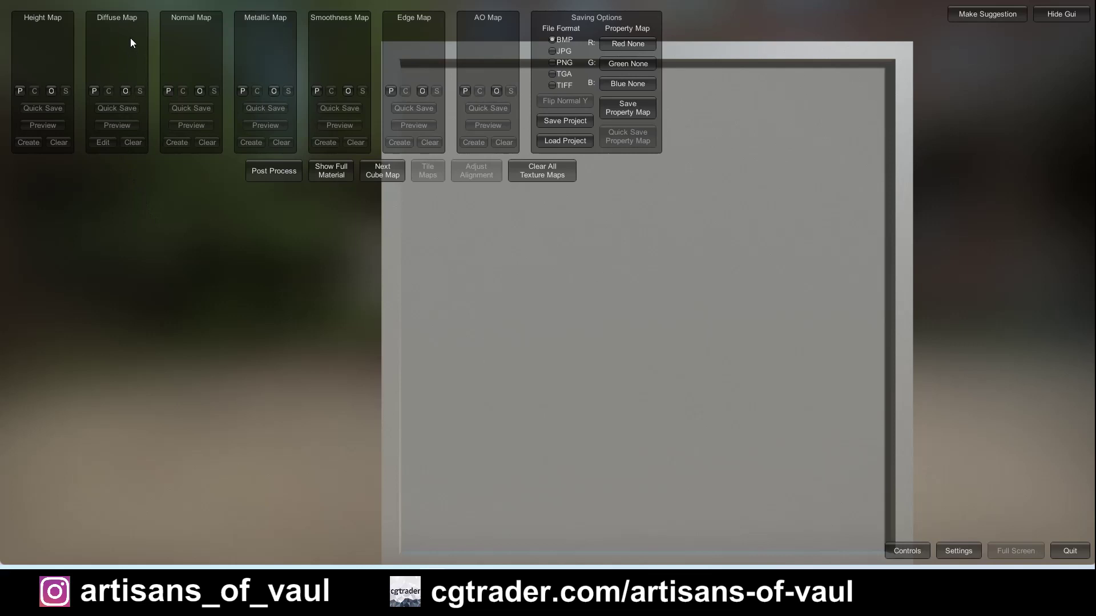
# Load Rock_Cropped.jpg as the diffuse map and set a height map from it using the Details frequency weight preset.
pyautogui.click(125, 91)
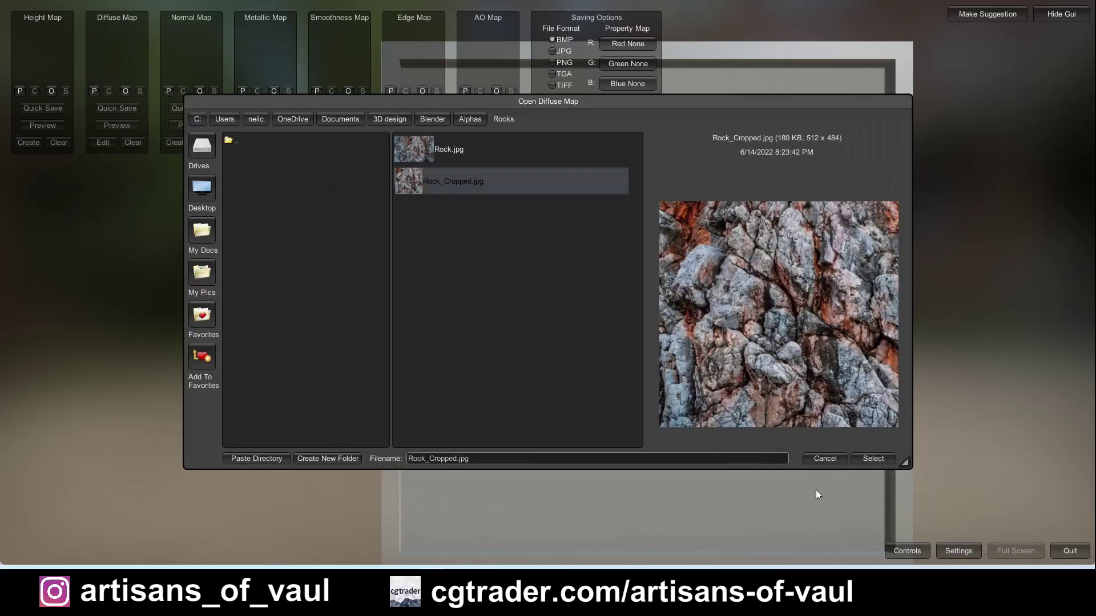
pyautogui.click(873, 459)
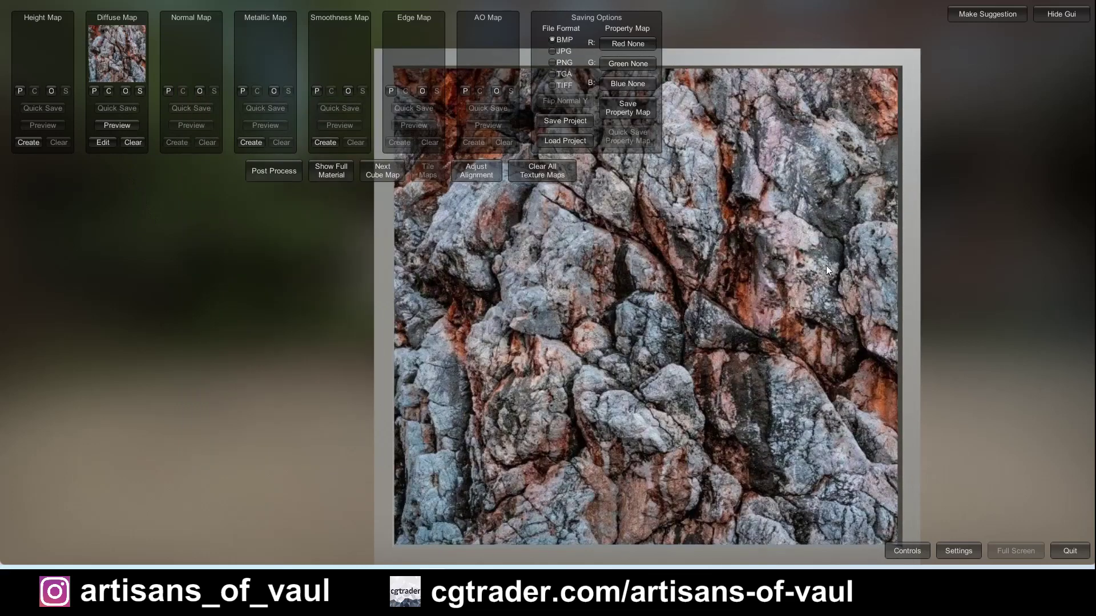
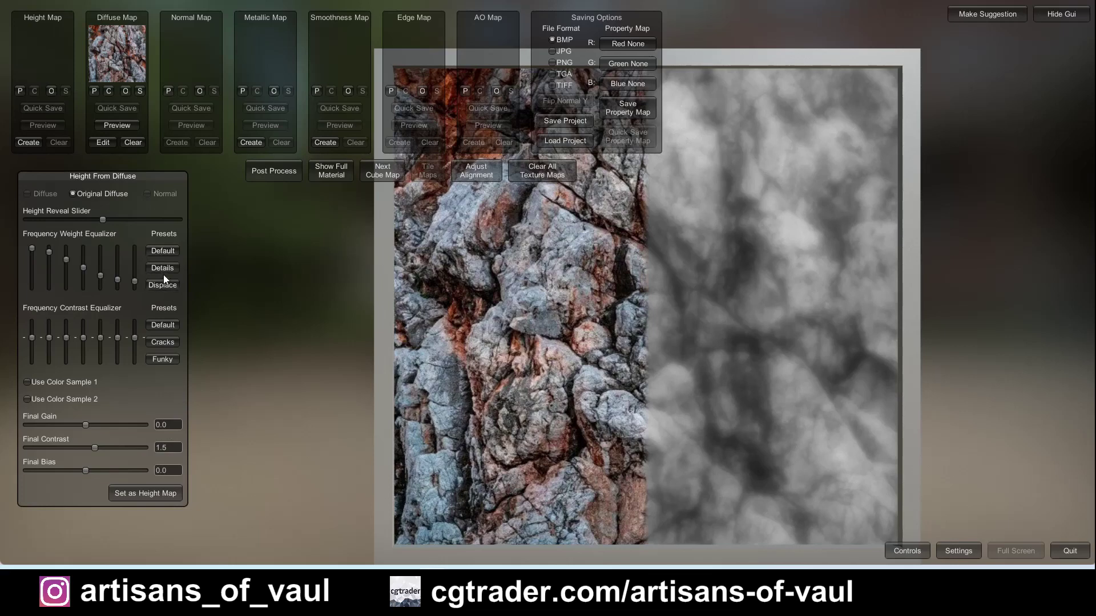
pyautogui.click(164, 270)
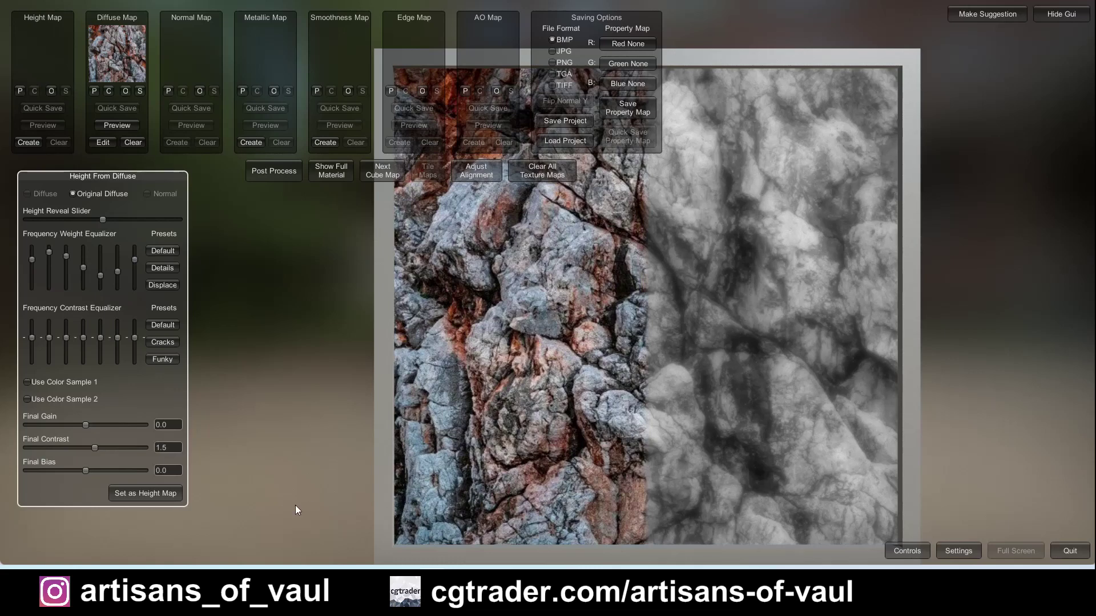
pyautogui.click(145, 492)
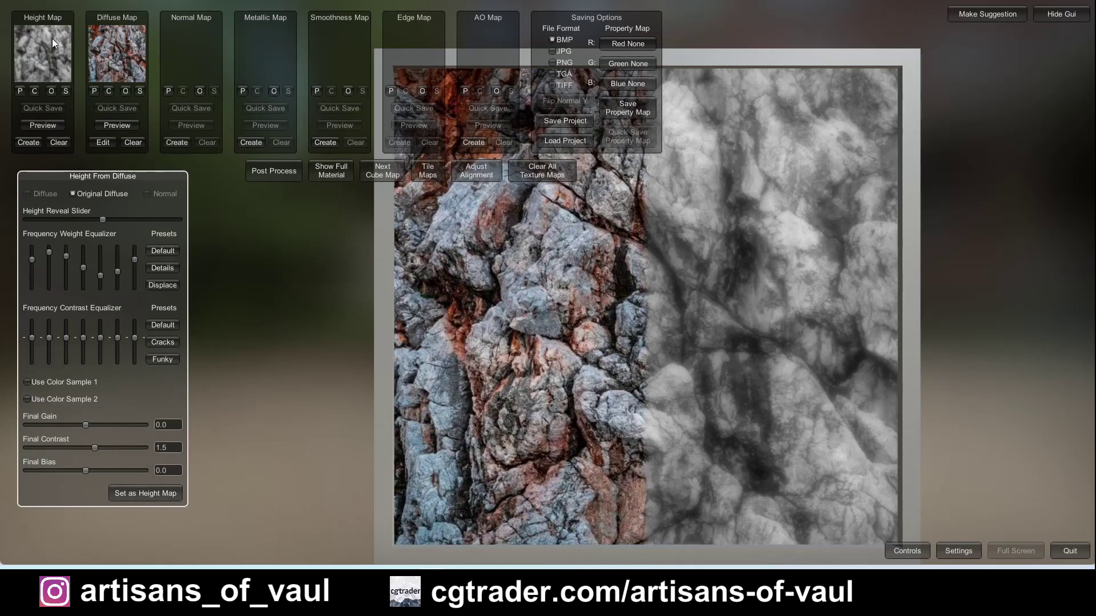
# Save the height map as Alpha_Rock_NoBlur in the Rocks folder.
pyautogui.click(67, 91)
pyautogui.click(433, 457)
pyautogui.write('Alph')
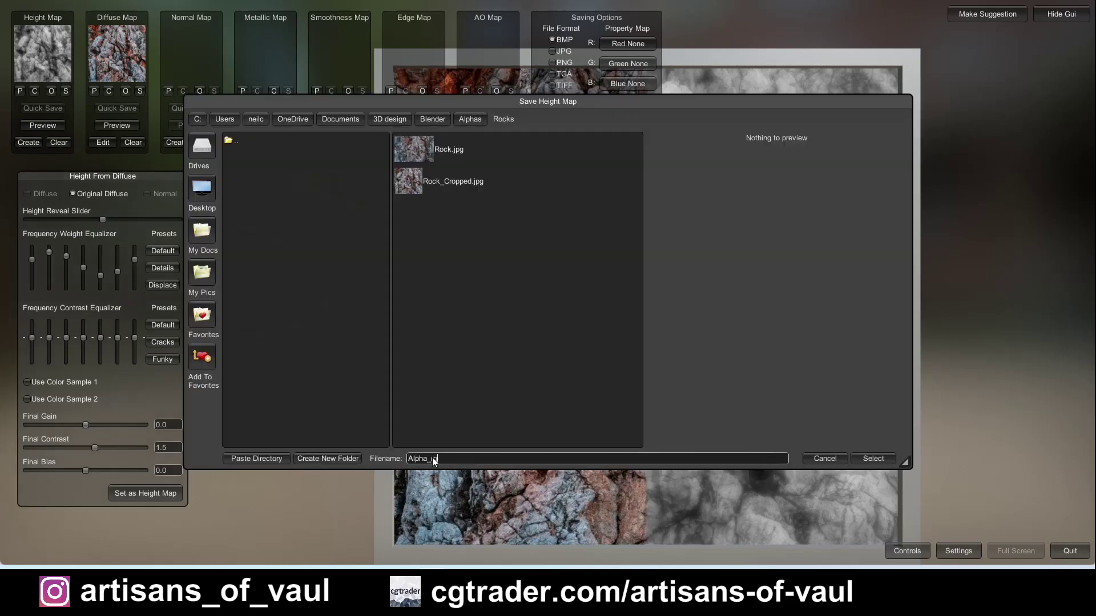
pyautogui.write('a_Rock_NoBlur')
pyautogui.click(874, 459)
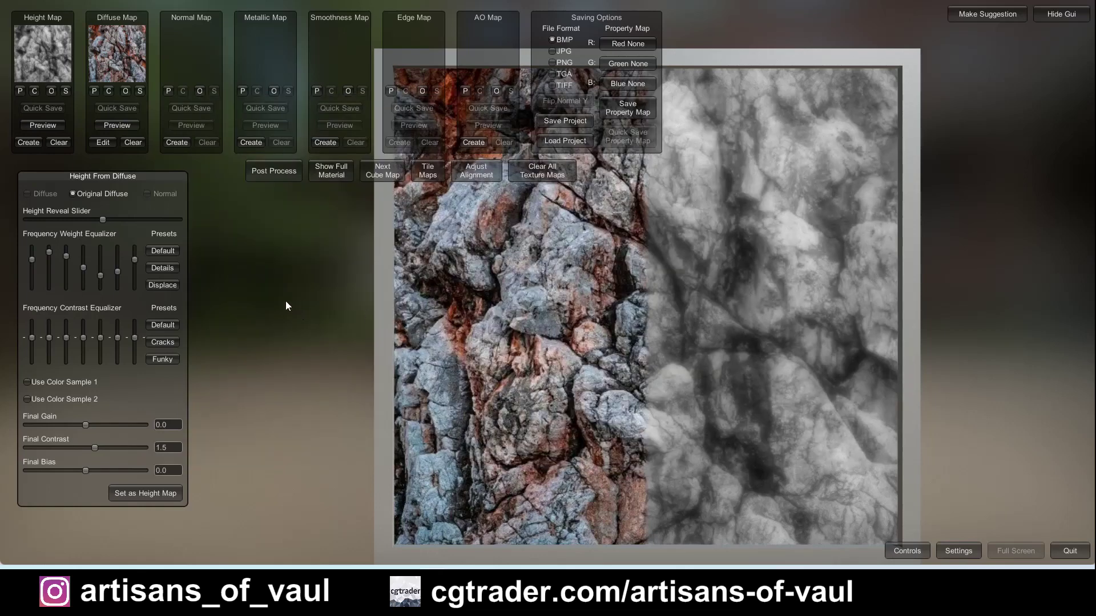
# Try the Displace frequency weight preset, return to the Default preset, and set the result as the height map.
pyautogui.click(164, 250)
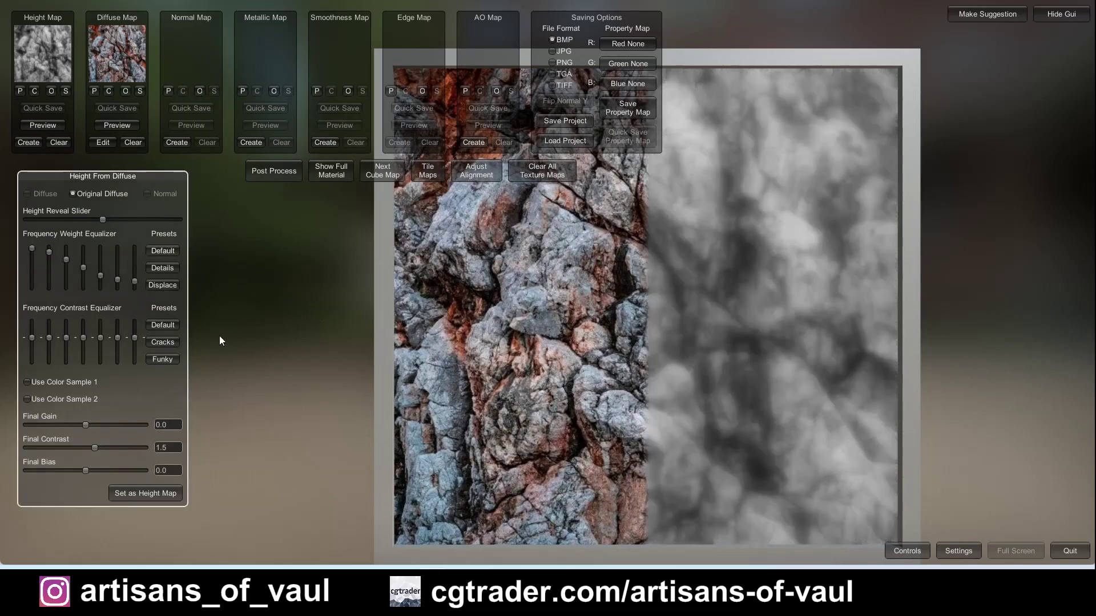
pyautogui.click(155, 283)
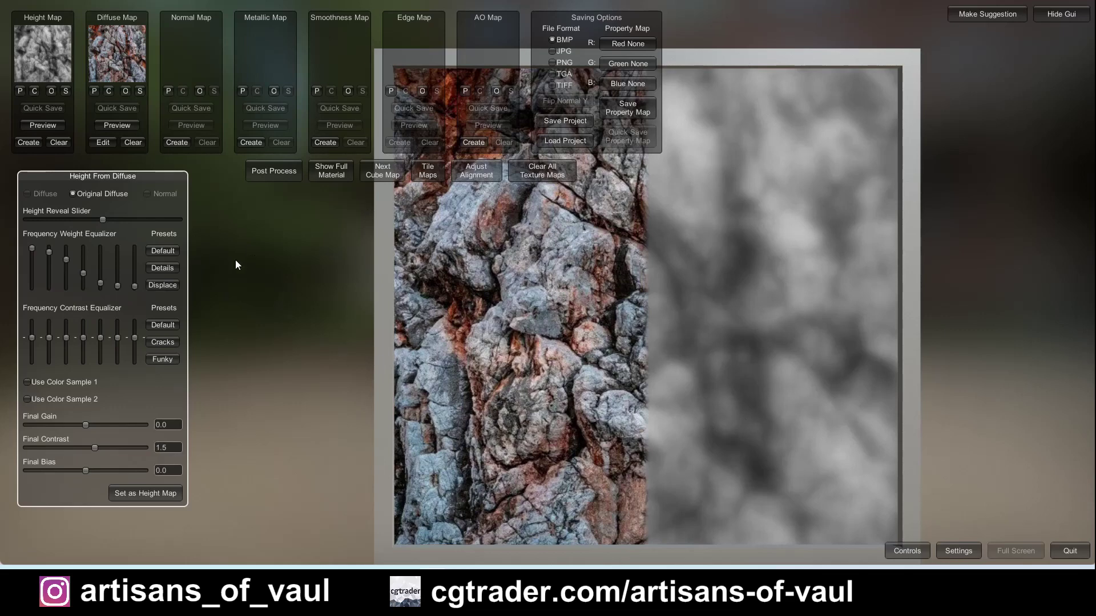
pyautogui.click(164, 253)
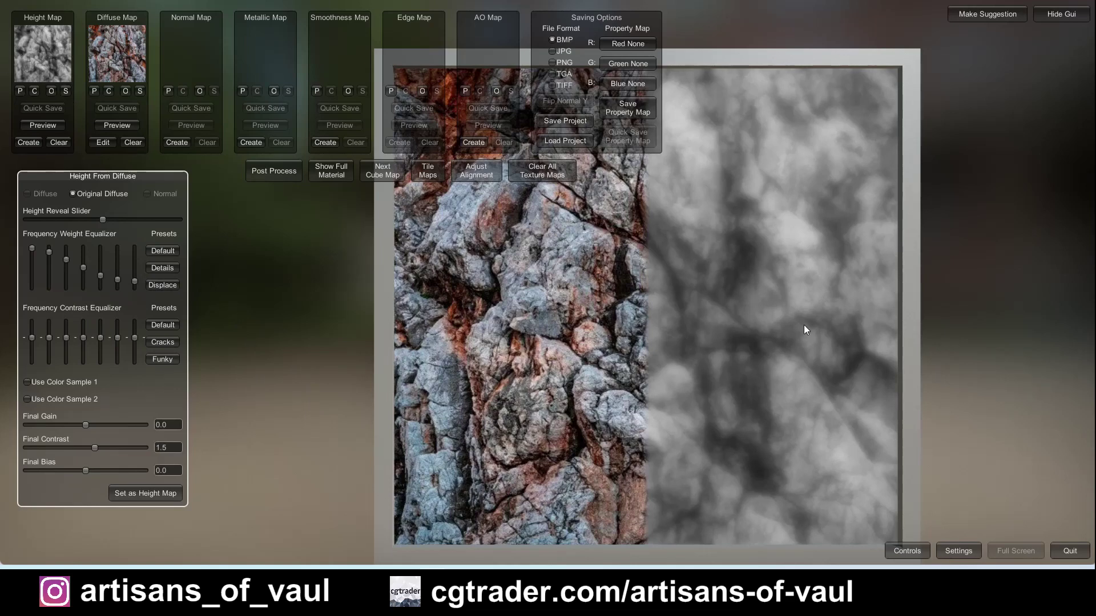
pyautogui.click(154, 491)
# Save the height map as Alpha_Rock_Blur.bmp in the Rocks folder.
pyautogui.click(65, 92)
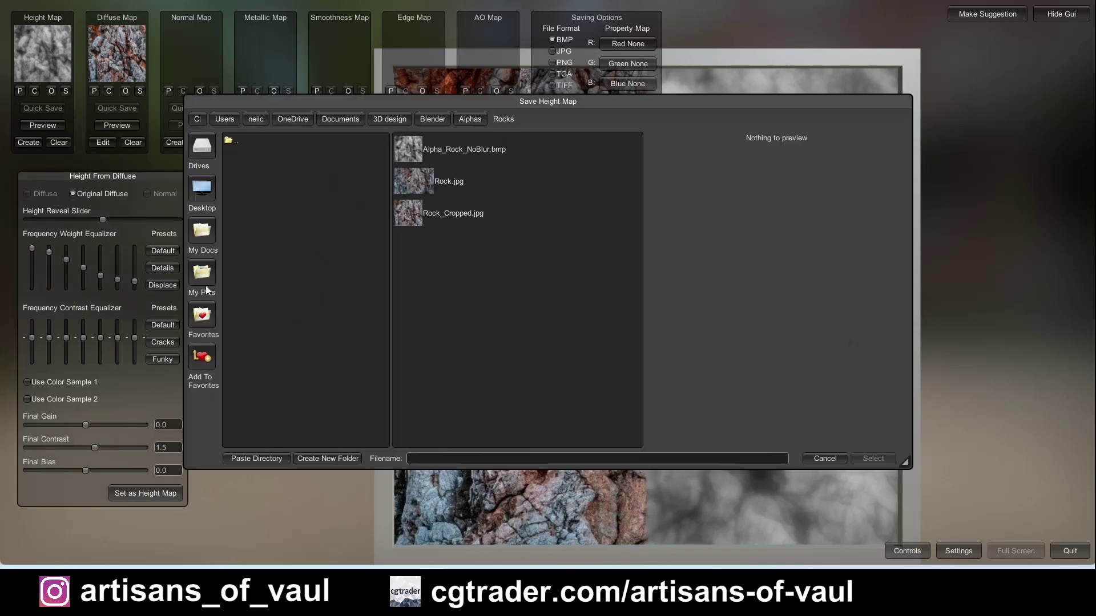
pyautogui.click(451, 151)
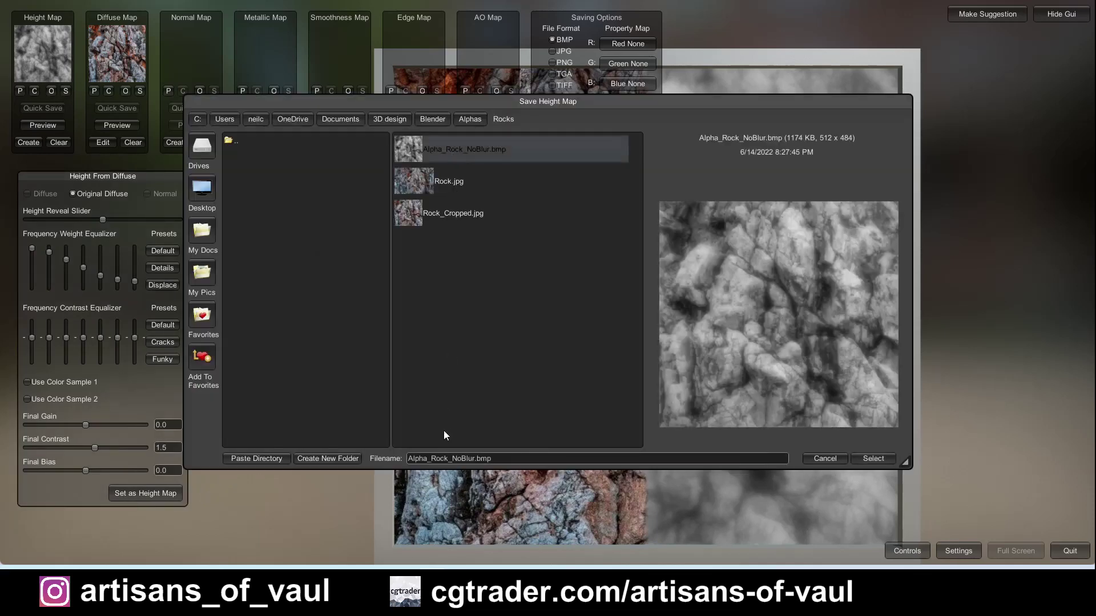
pyautogui.click(469, 458)
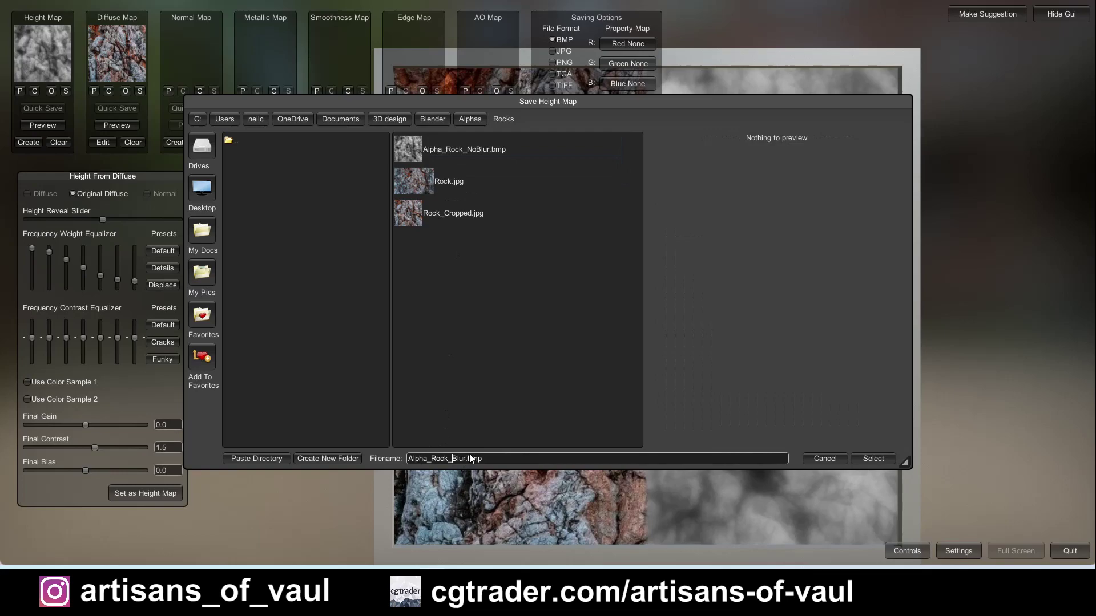
pyautogui.press('Return')
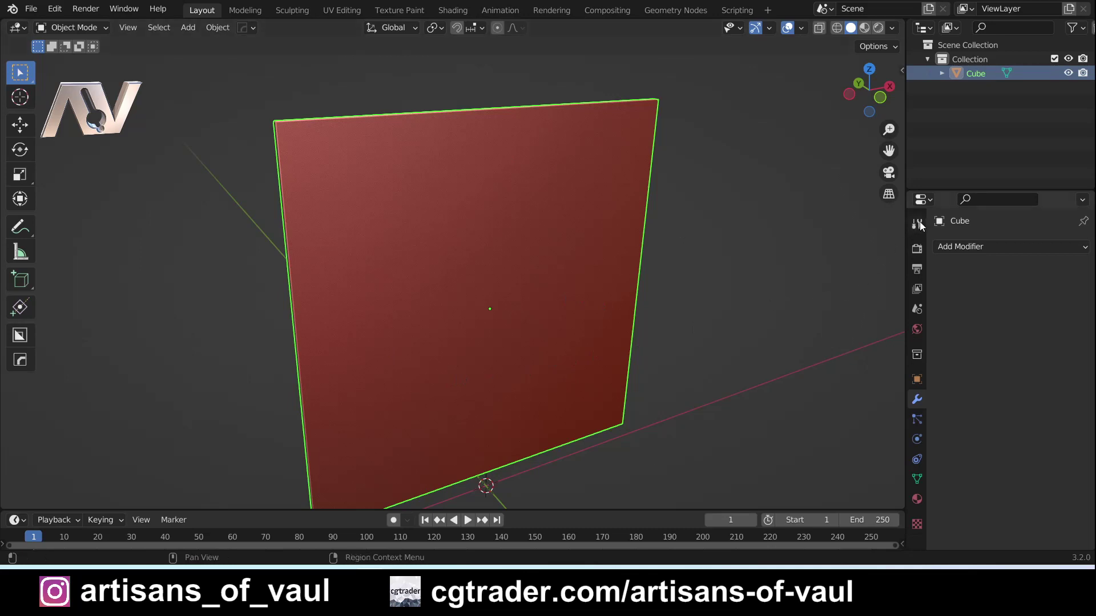
# In Blender, switch the upright Cube slab to Sculpt Mode and show the Draw brush's tool settings.
pyautogui.press('Tab')
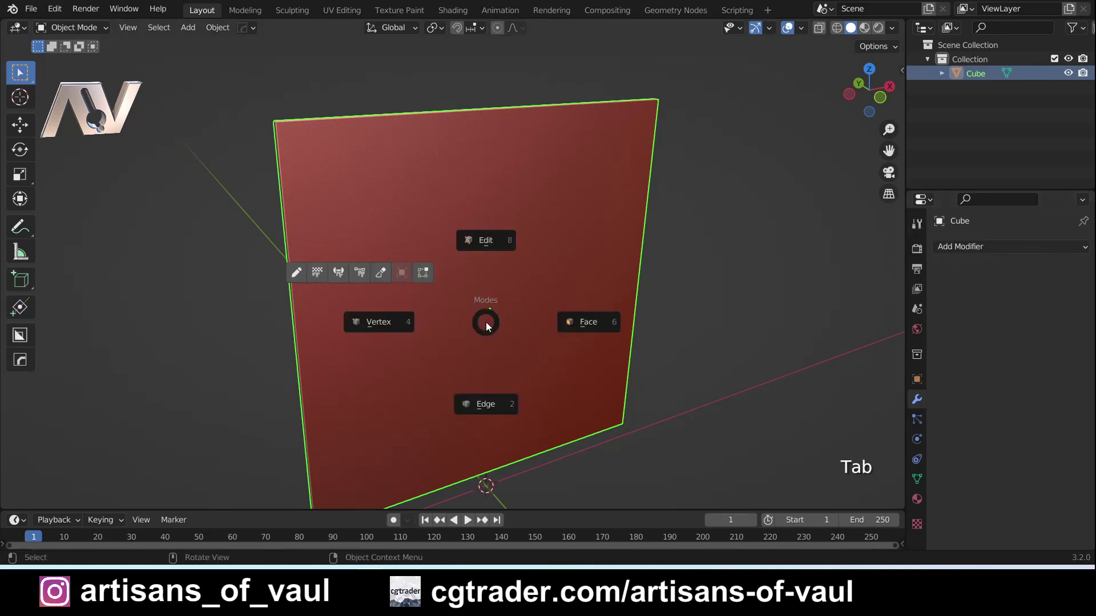
pyautogui.click(381, 272)
pyautogui.click(914, 224)
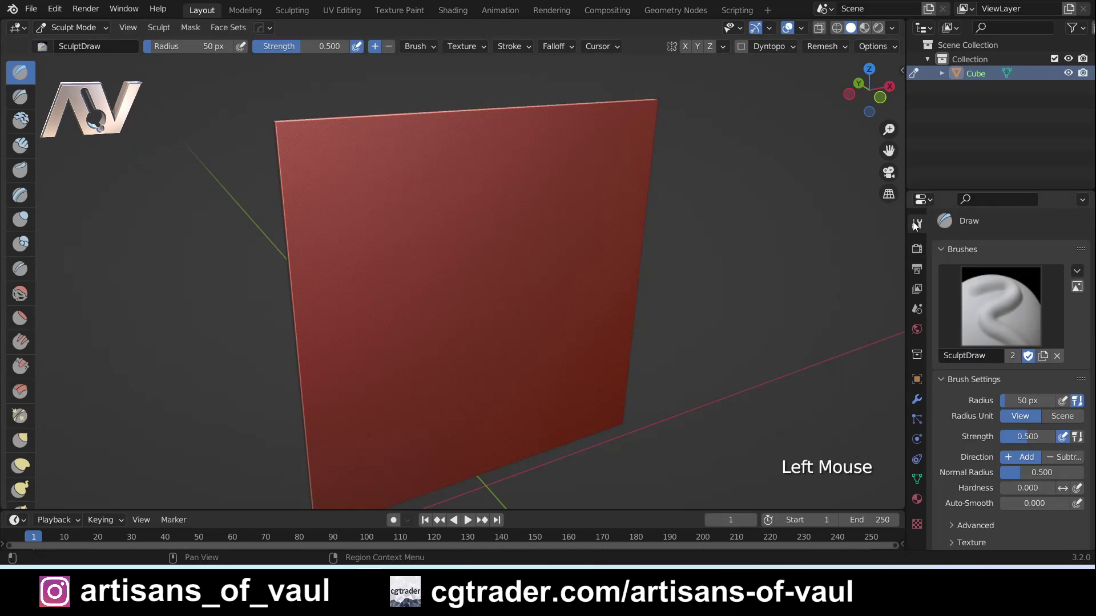
# Expand the Draw brush's texture settings and set the texture mapping to Area Plane.
pyautogui.scroll(-4, 999, 328)
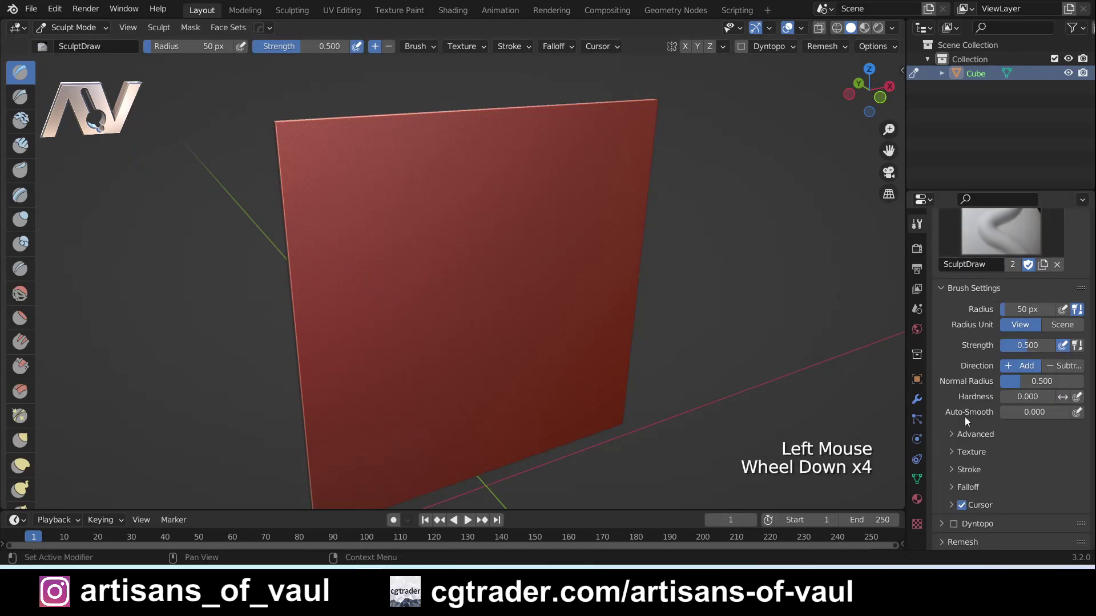
pyautogui.scroll(-1, 993, 398)
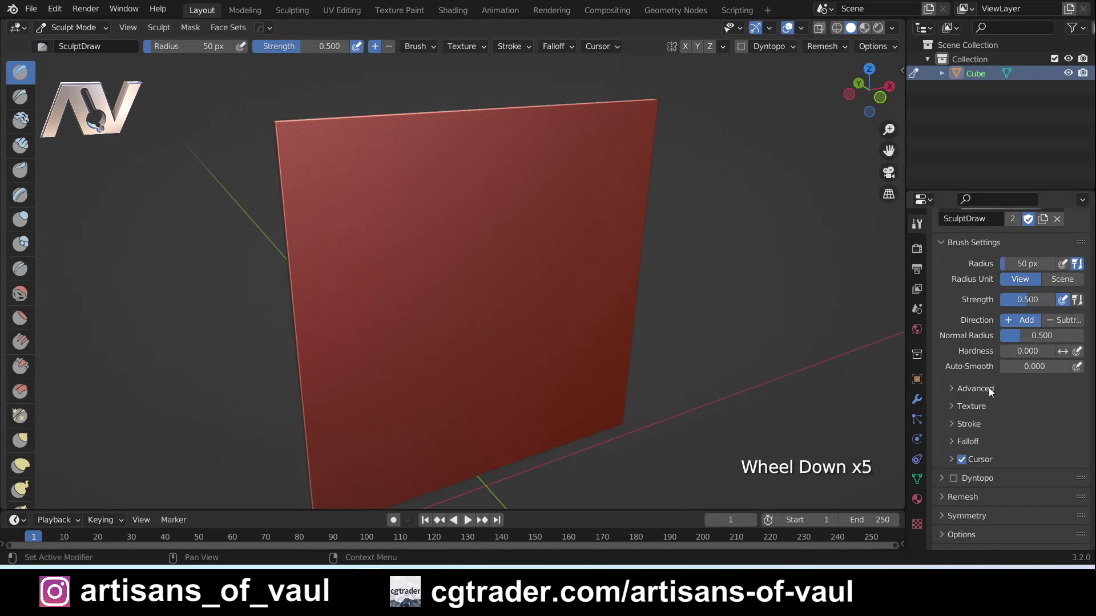
pyautogui.click(952, 407)
pyautogui.scroll(-3, 1011, 404)
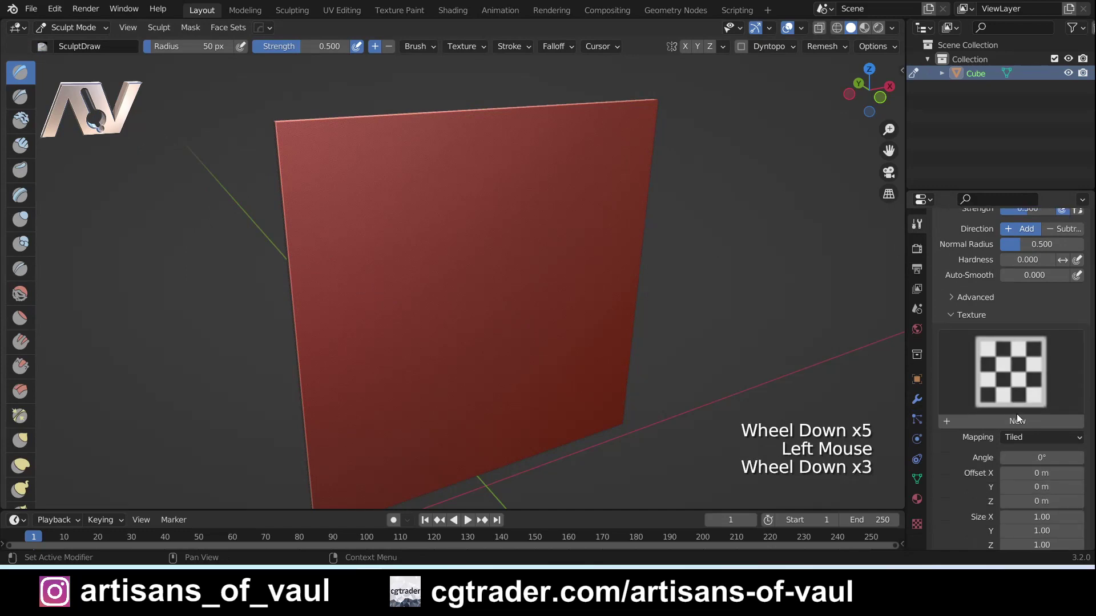
pyautogui.click(1027, 437)
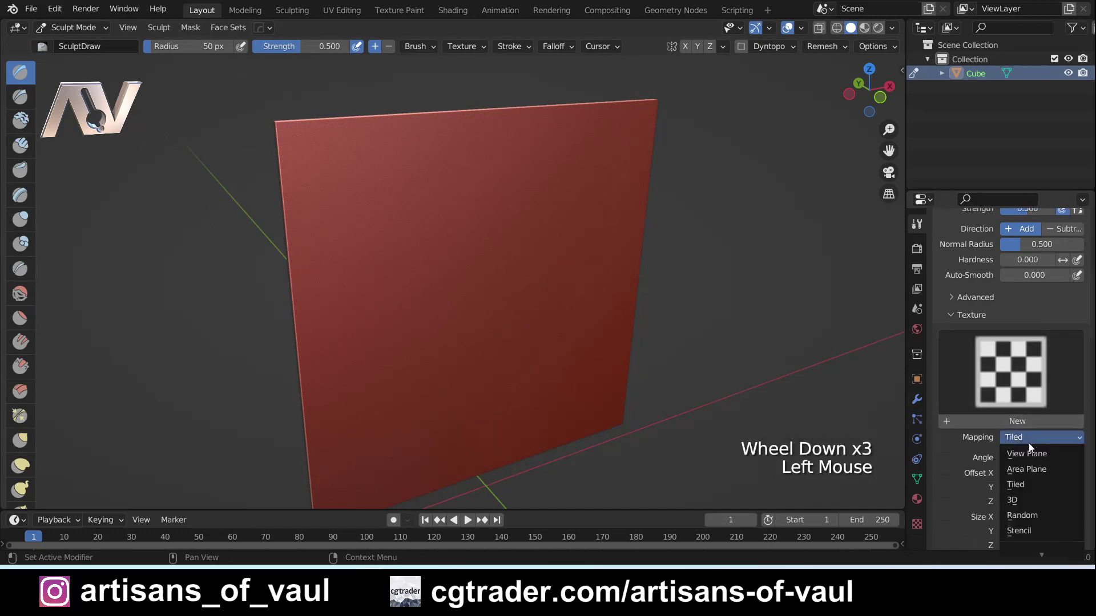
pyautogui.click(1029, 470)
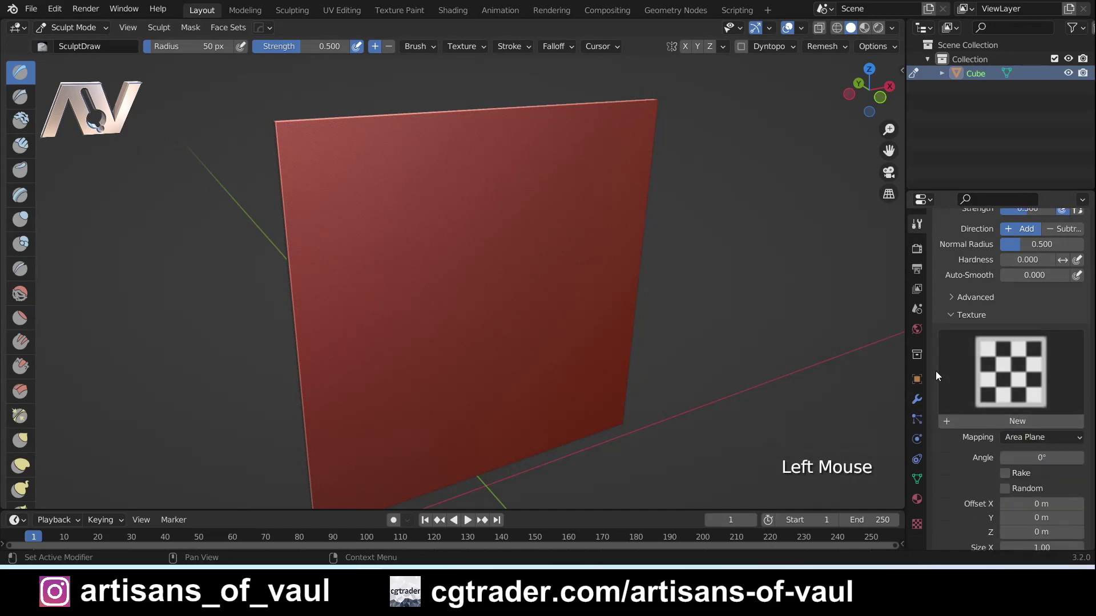
# Create a new texture for the Draw brush and name it Rock.
pyautogui.click(1002, 426)
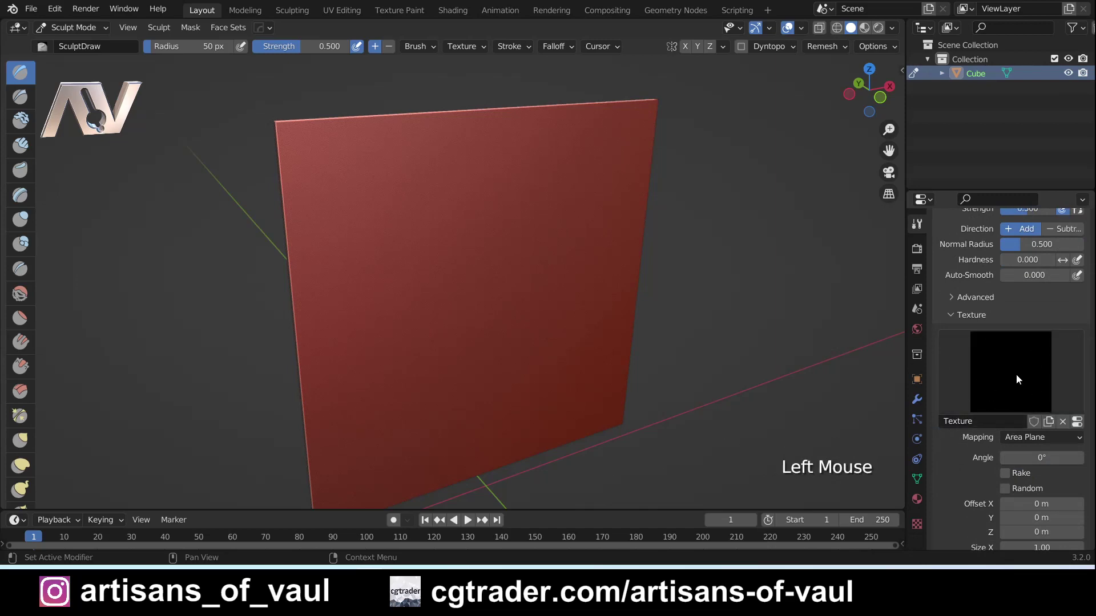
pyautogui.scroll(-2, 1019, 380)
pyautogui.click(985, 376)
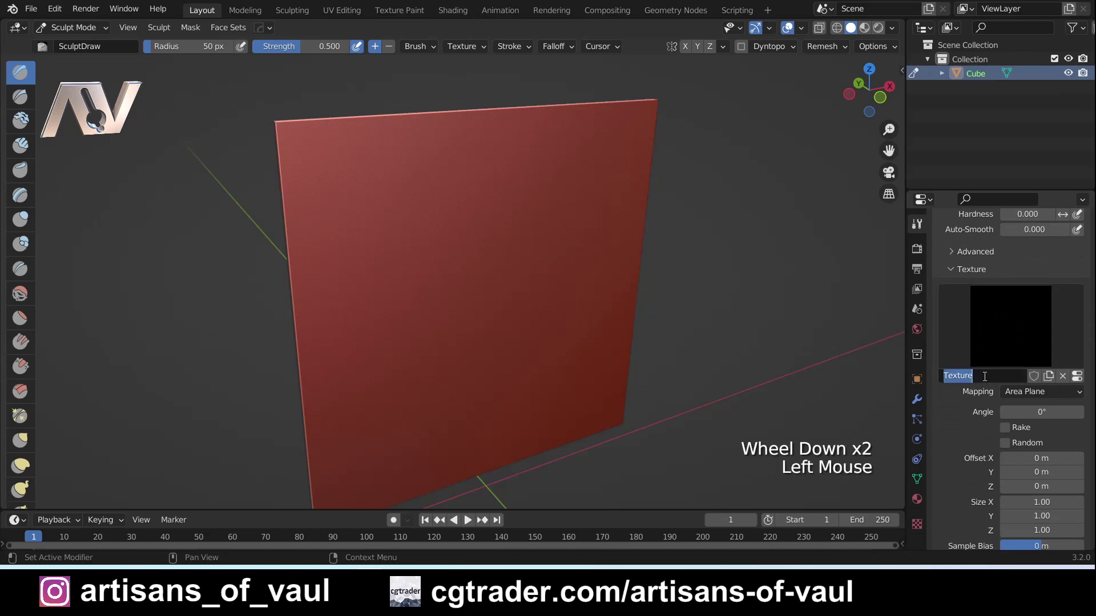
pyautogui.write('Rock')
pyautogui.press('Return')
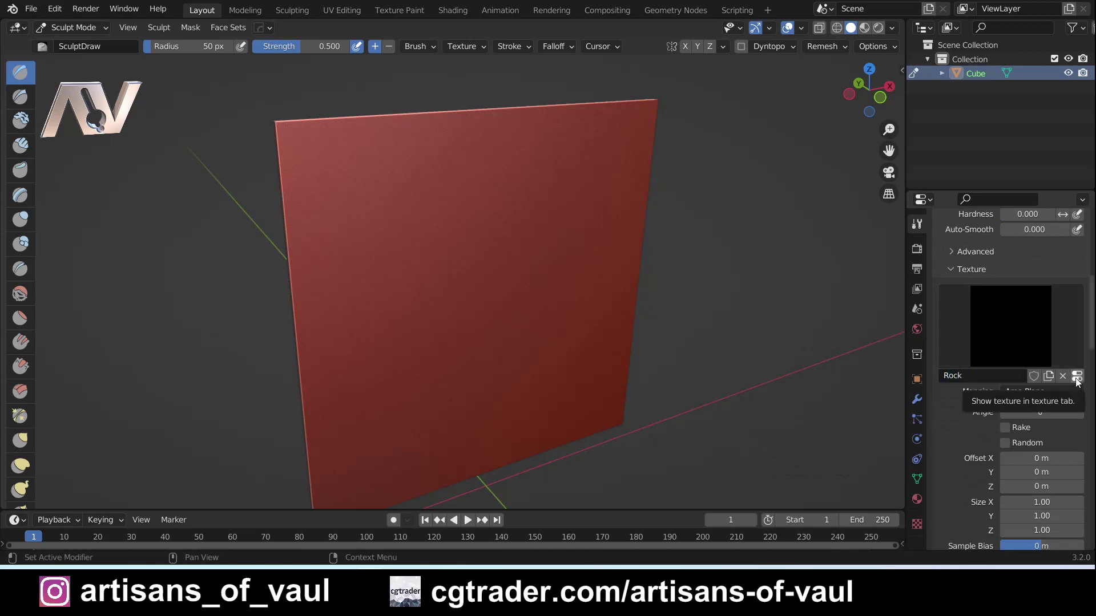
# Load Alpha_Rock_Blur.bmp from the Rocks folder as the image of the Rock texture.
pyautogui.click(918, 526)
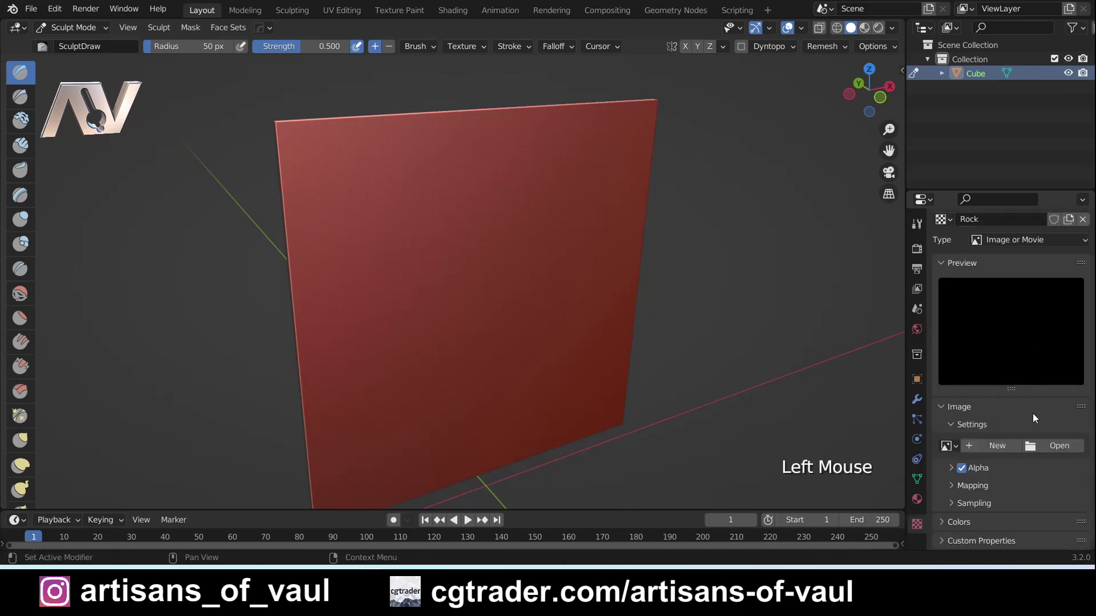
pyautogui.click(1054, 449)
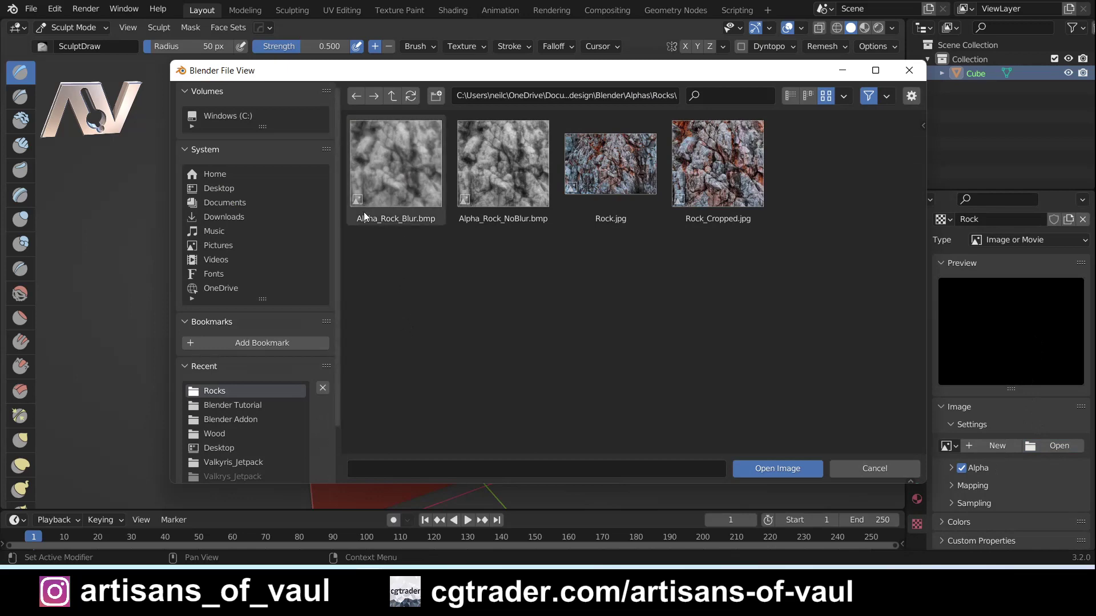
pyautogui.click(394, 172)
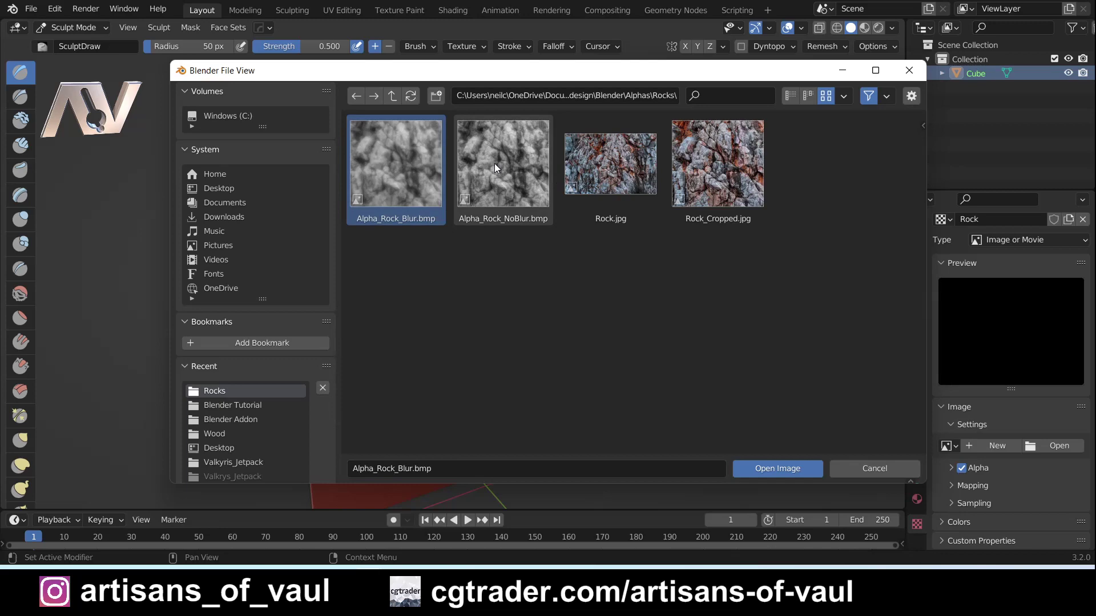
pyautogui.click(796, 469)
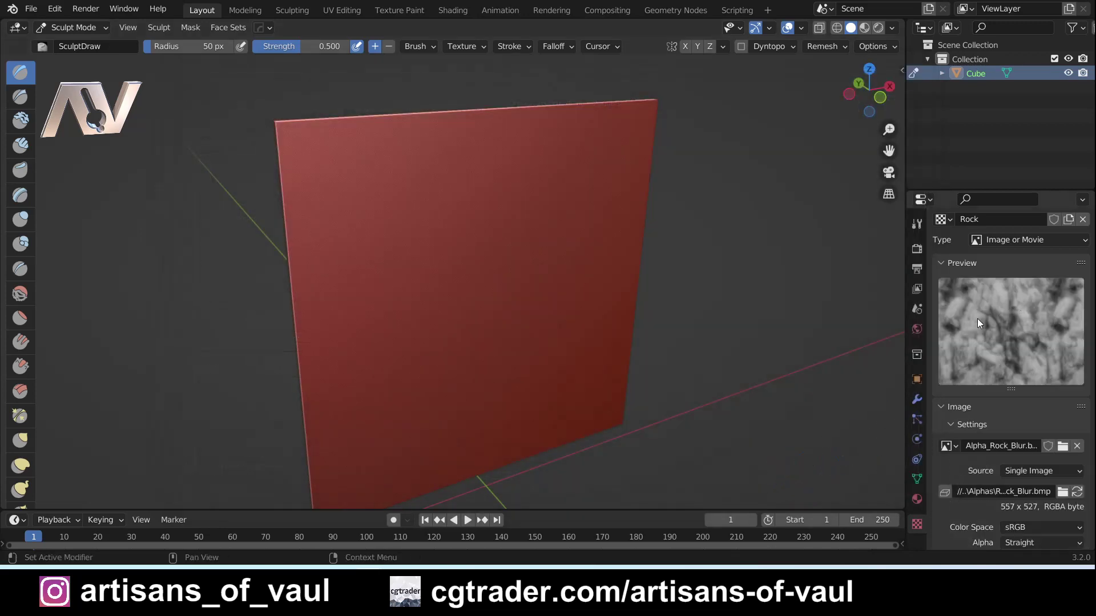
# Change the Draw brush's stroke method from Space to one that places a single scalable stamp per stroke.
pyautogui.click(521, 51)
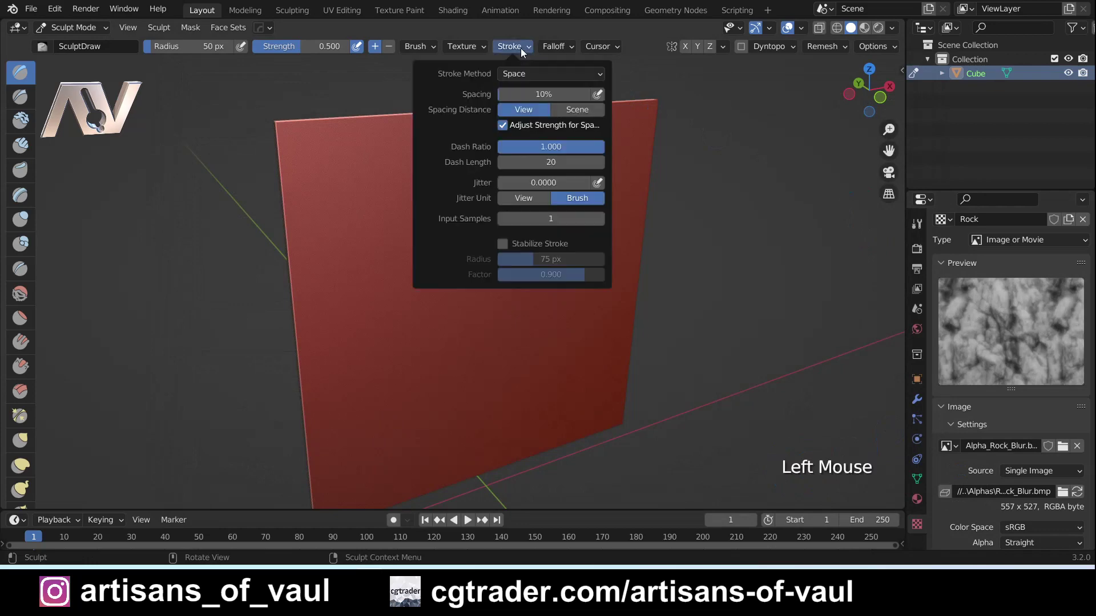
pyautogui.click(519, 74)
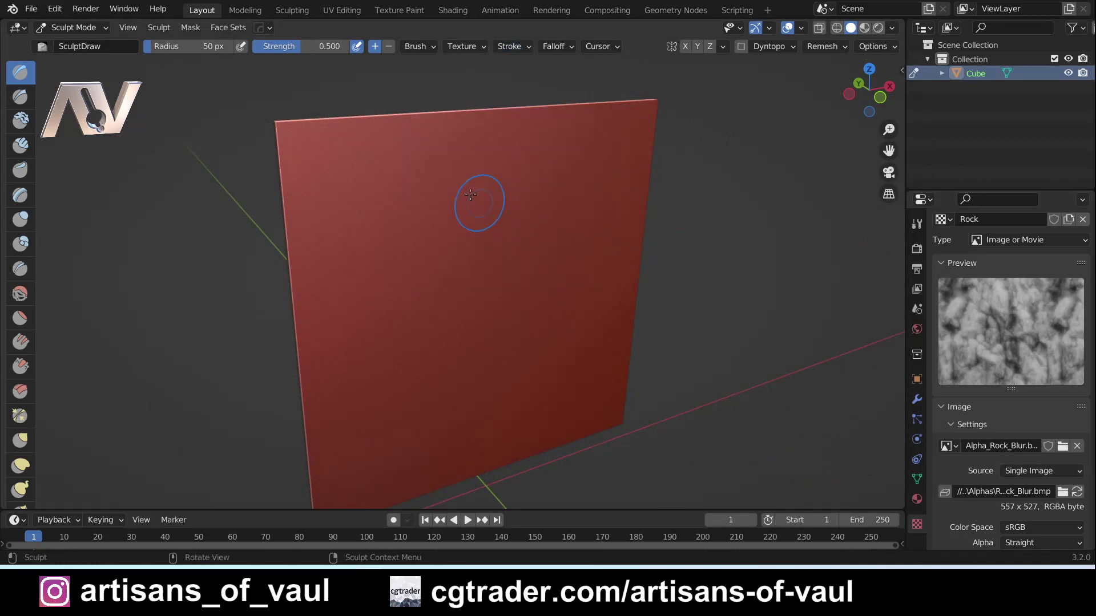
# Set the slab's remesh voxel size to 0.0895 m and turn on the Statistics viewport overlay.
pyautogui.moveTo(559, 299)
pyautogui.mouseDown(button='middle')
pyautogui.moveTo(469, 252)
pyautogui.moveTo(529, 264)
pyautogui.moveTo(475, 227)
pyautogui.mouseUp(button='middle')
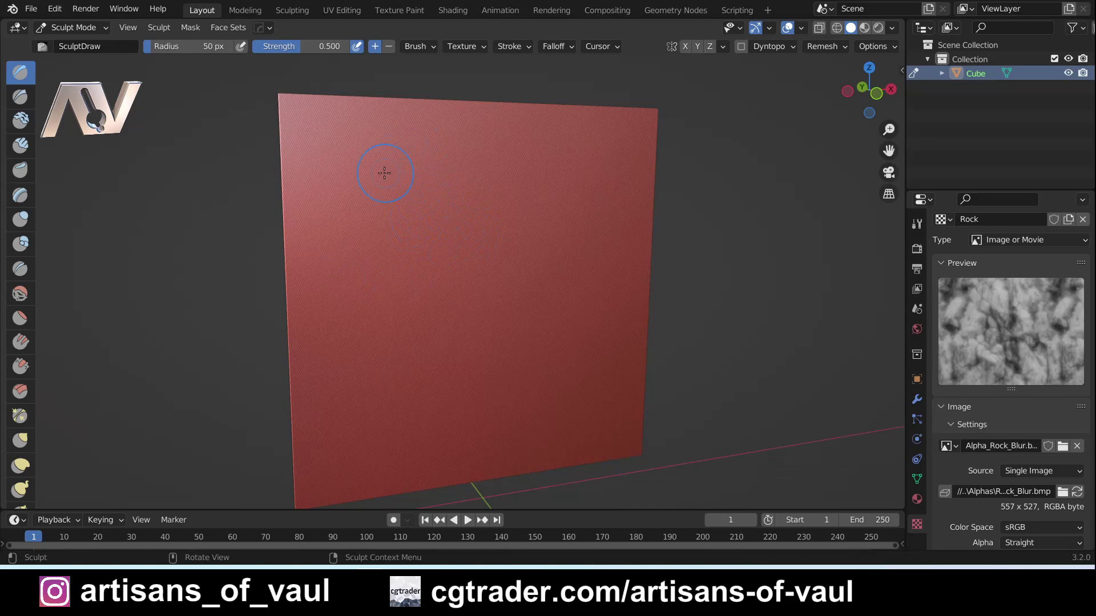
pyautogui.scroll(2, 384, 173)
pyautogui.moveTo(382, 171)
pyautogui.mouseDown(button='middle')
pyautogui.moveTo(348, 168)
pyautogui.moveTo(376, 166)
pyautogui.moveTo(367, 164)
pyautogui.mouseUp(button='middle')
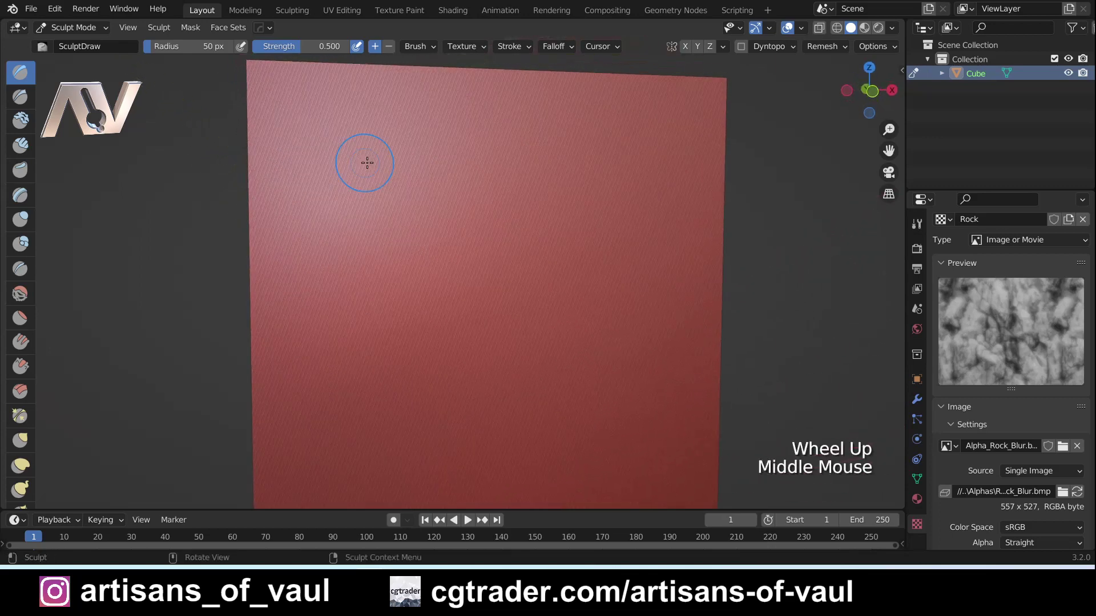
pyautogui.moveTo(460, 190)
pyautogui.mouseDown(button='middle')
pyautogui.moveTo(414, 176)
pyautogui.moveTo(474, 216)
pyautogui.mouseUp(button='middle')
pyautogui.hotkey('shift', 'r')
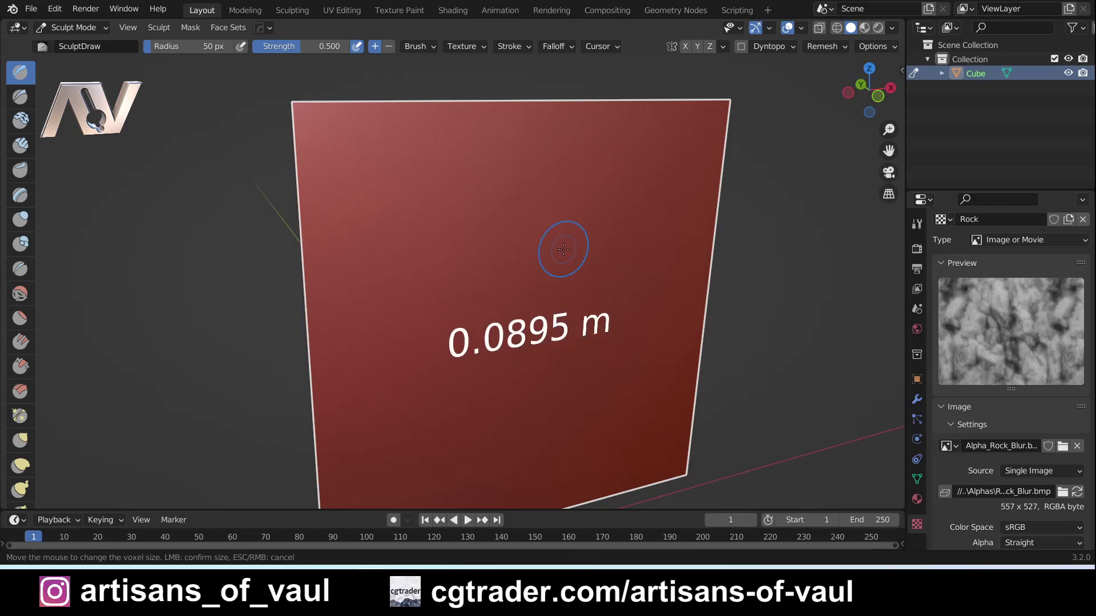
pyautogui.click(563, 249)
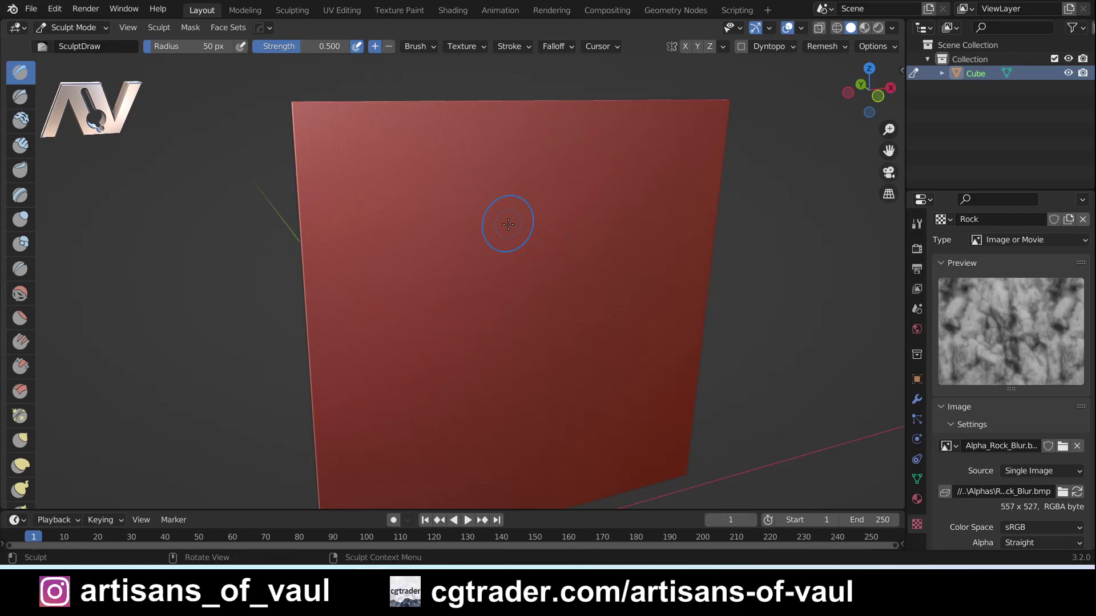
pyautogui.press('ctrl')
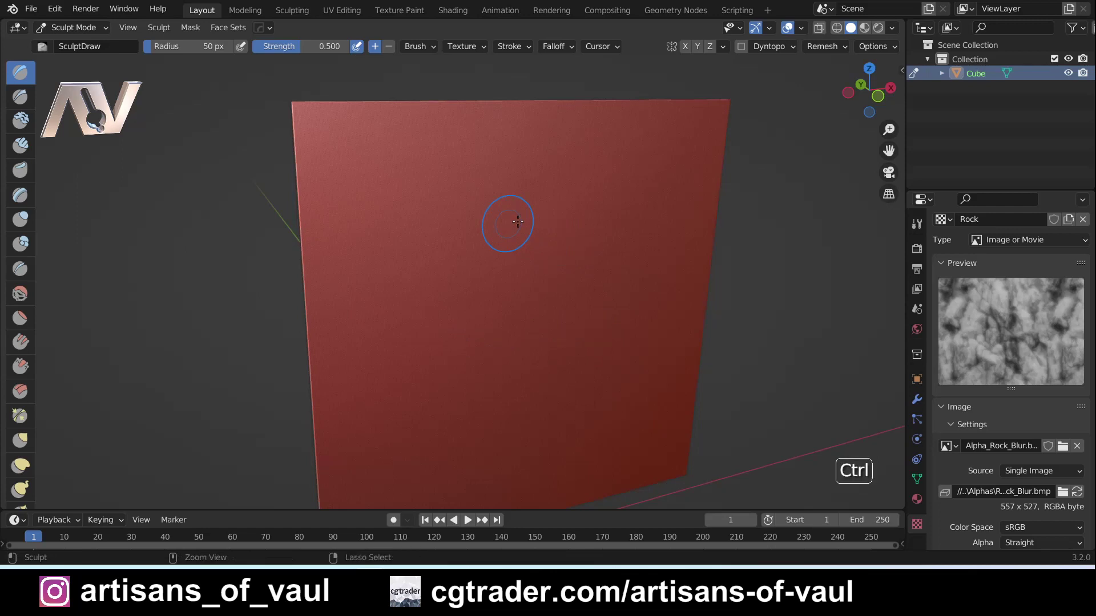
pyautogui.click(801, 28)
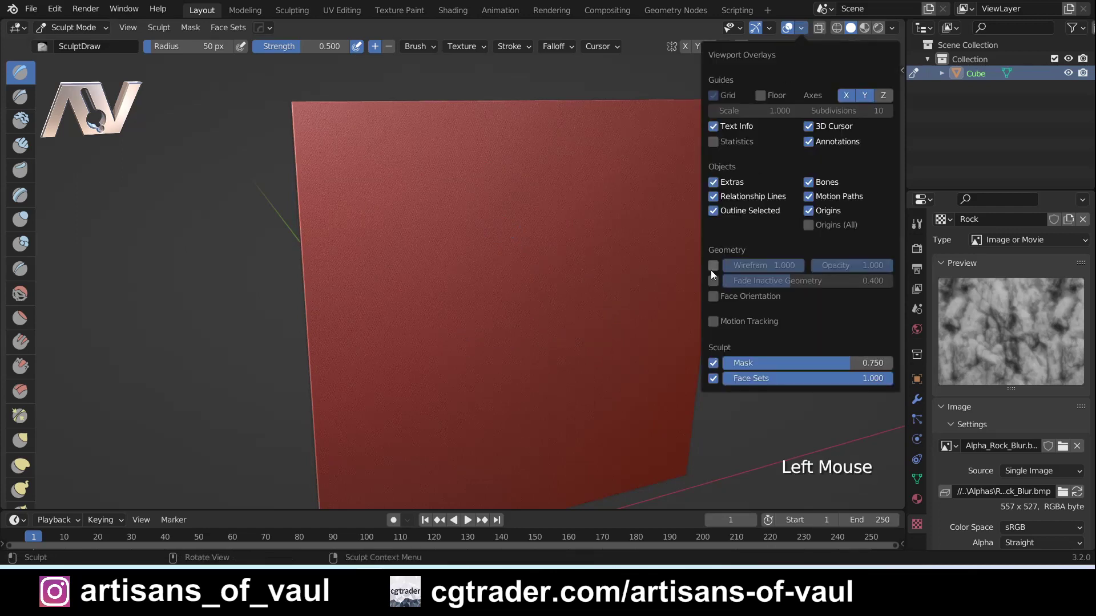
pyautogui.click(720, 143)
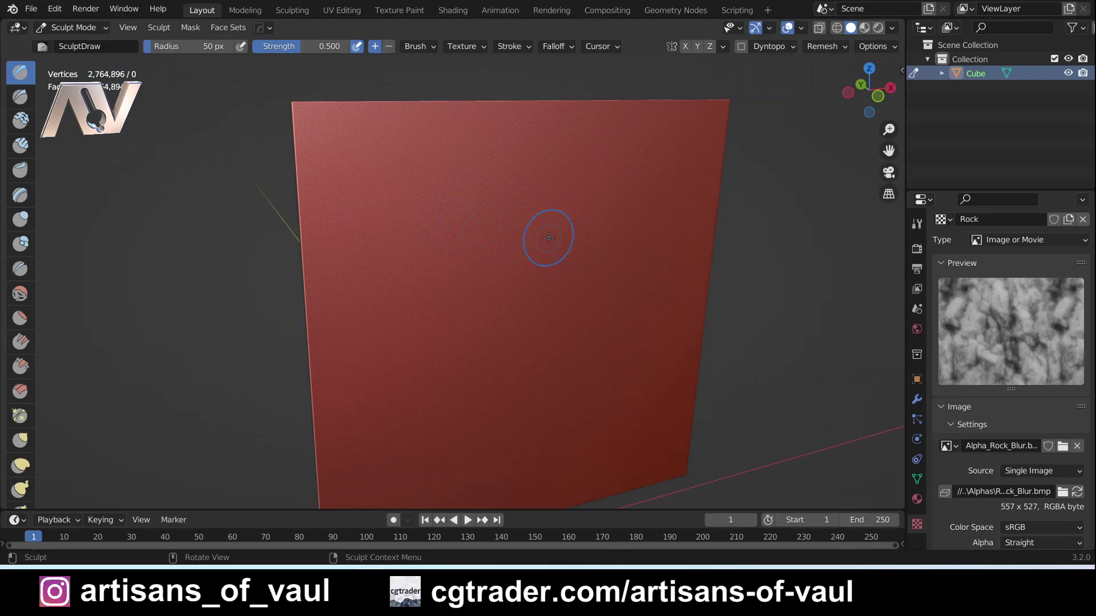
# Stamp the rock texture as two large overlapping patches side by side on the upper part of the slab's front face.
pyautogui.moveTo(548, 238); pyautogui.dragTo(474, 249, button='middle')
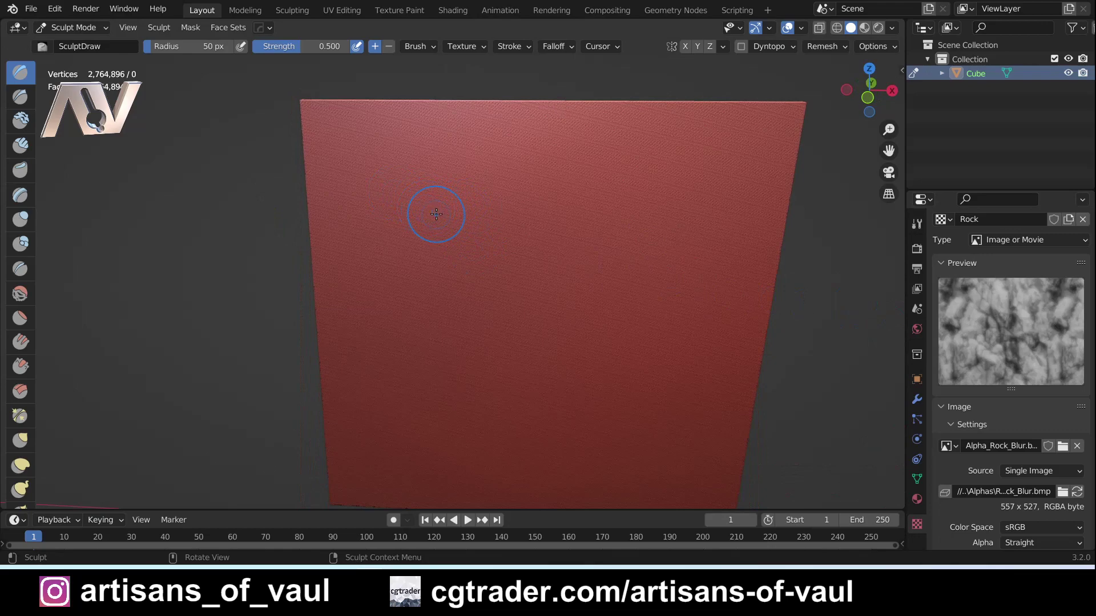
pyautogui.moveTo(436, 213); pyautogui.dragTo(494, 233)
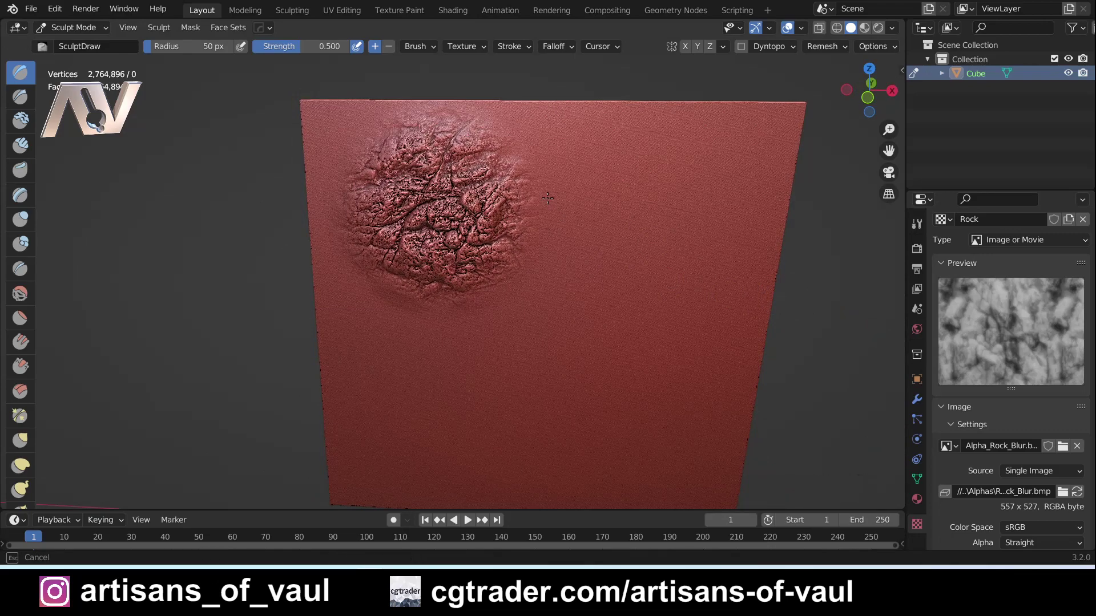
pyautogui.scroll(4, 543, 197)
pyautogui.moveTo(544, 198); pyautogui.dragTo(501, 260, button='middle')
pyautogui.scroll(2, 502, 240)
pyautogui.scroll(-2, 555, 253)
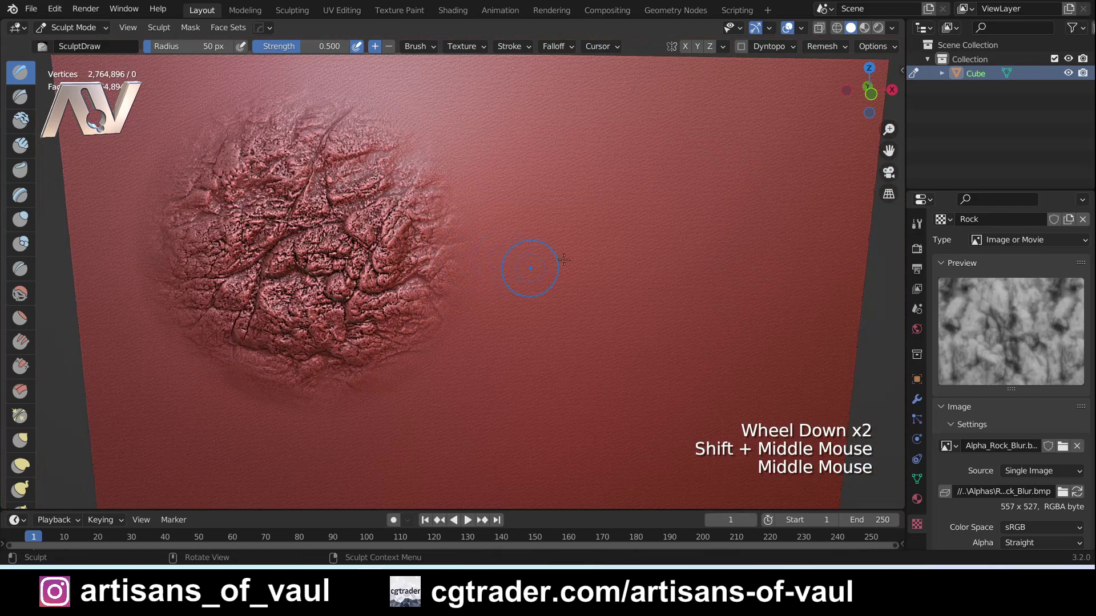
pyautogui.moveTo(530, 264)
pyautogui.mouseDown()
pyautogui.moveTo(621, 242)
pyautogui.moveTo(720, 245)
pyautogui.mouseUp()
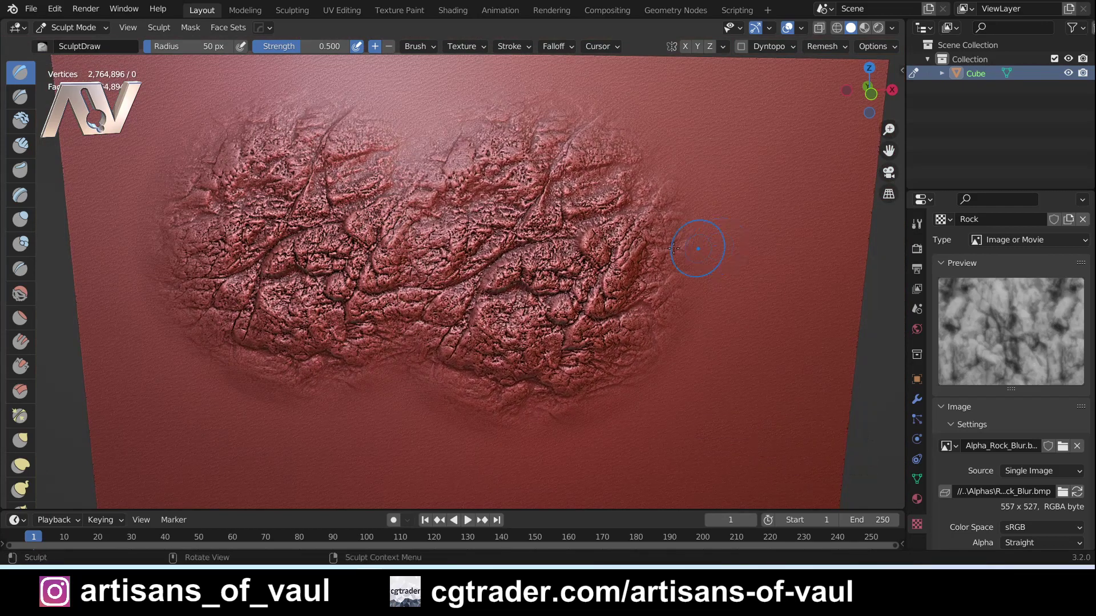
# Stamp a third large rock-textured patch on the slab's front face, overlapping the lower edges of the two existing patches.
pyautogui.scroll(-2, 673, 248)
pyautogui.keyDown('shift'); pyautogui.moveTo(547, 468); pyautogui.dragTo(502, 310, button='middle'); pyautogui.keyUp('shift')
pyautogui.moveTo(426, 309); pyautogui.dragTo(519, 321)
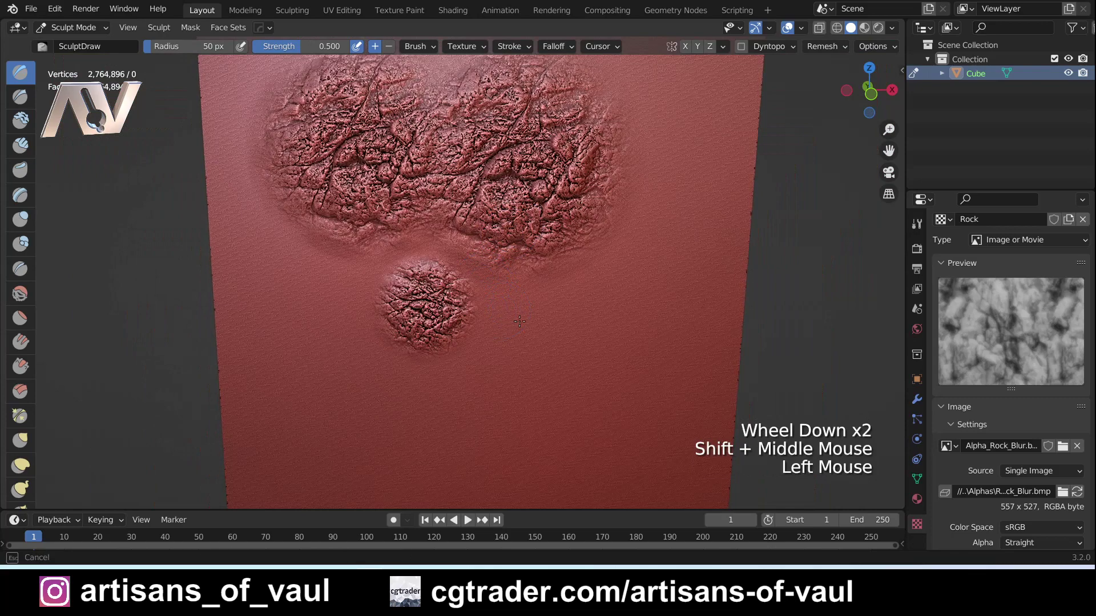
pyautogui.moveTo(606, 271); pyautogui.dragTo(455, 200)
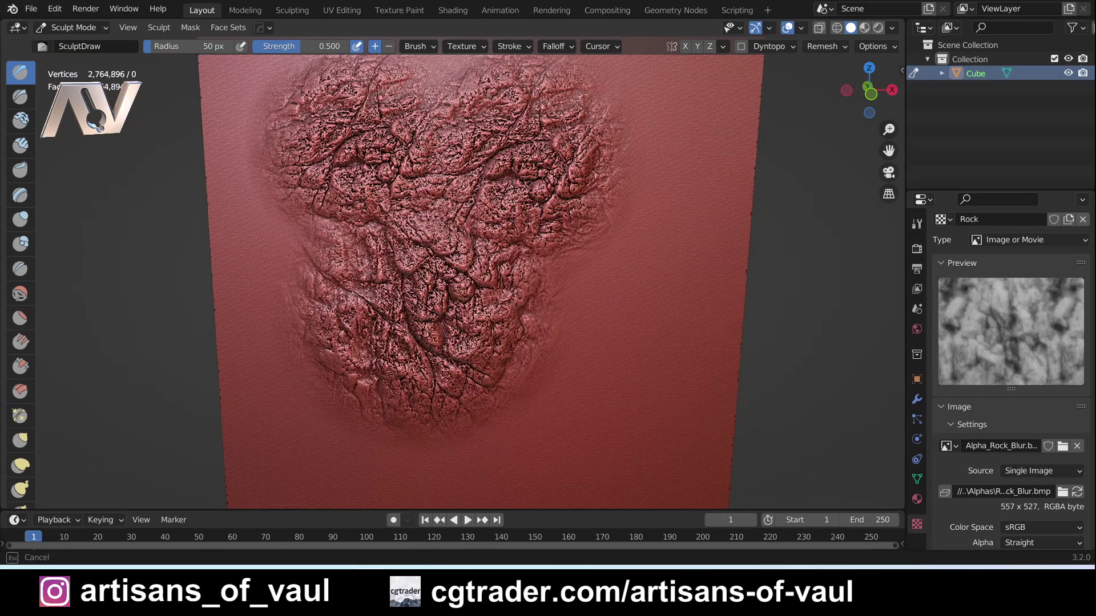
pyautogui.moveTo(420, 131); pyautogui.dragTo(406, 124)
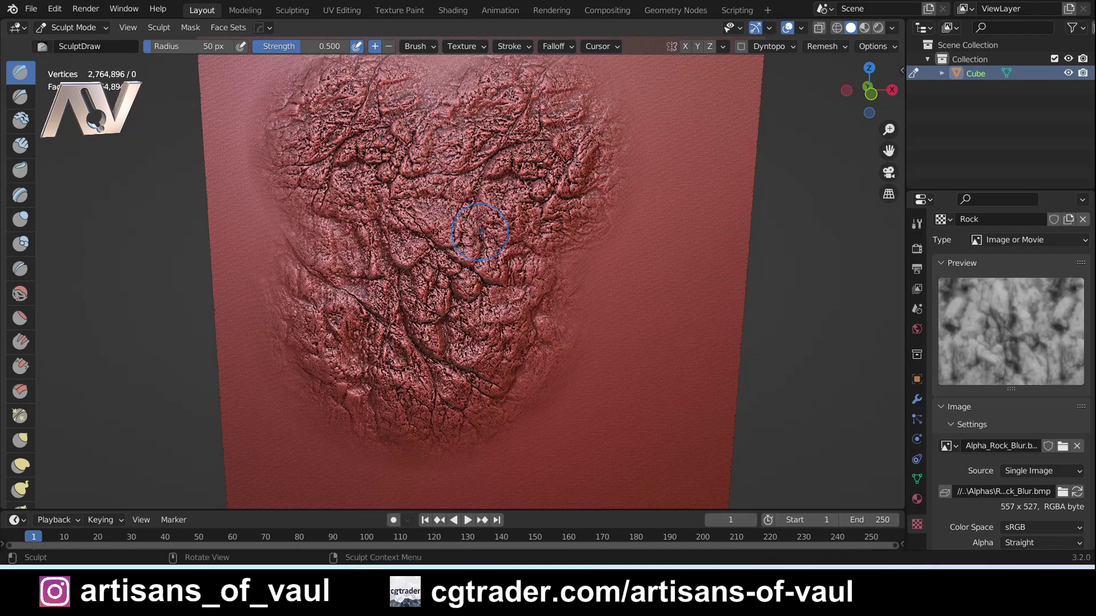
# Examine the relief of the overlapping rock patches edge-on, close up and from the front.
pyautogui.scroll(-2, 479, 232)
pyautogui.moveTo(479, 232)
pyautogui.mouseDown(button='middle')
pyautogui.moveTo(539, 279)
pyautogui.moveTo(488, 338)
pyautogui.moveTo(463, 175)
pyautogui.mouseUp(button='middle')
pyautogui.scroll(2, 543, 281)
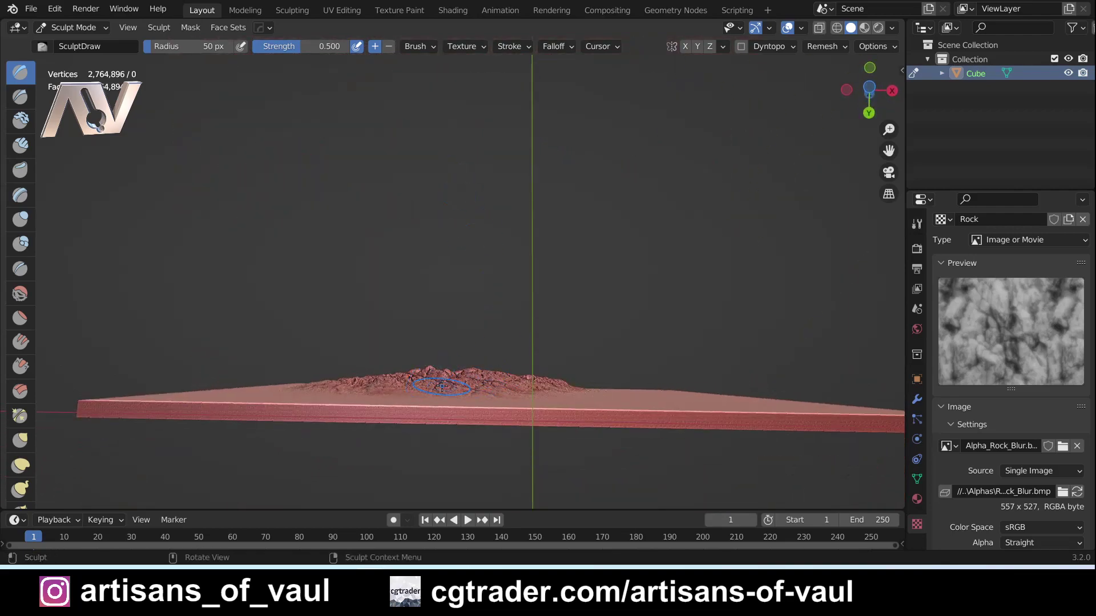
pyautogui.scroll(2, 882, 340)
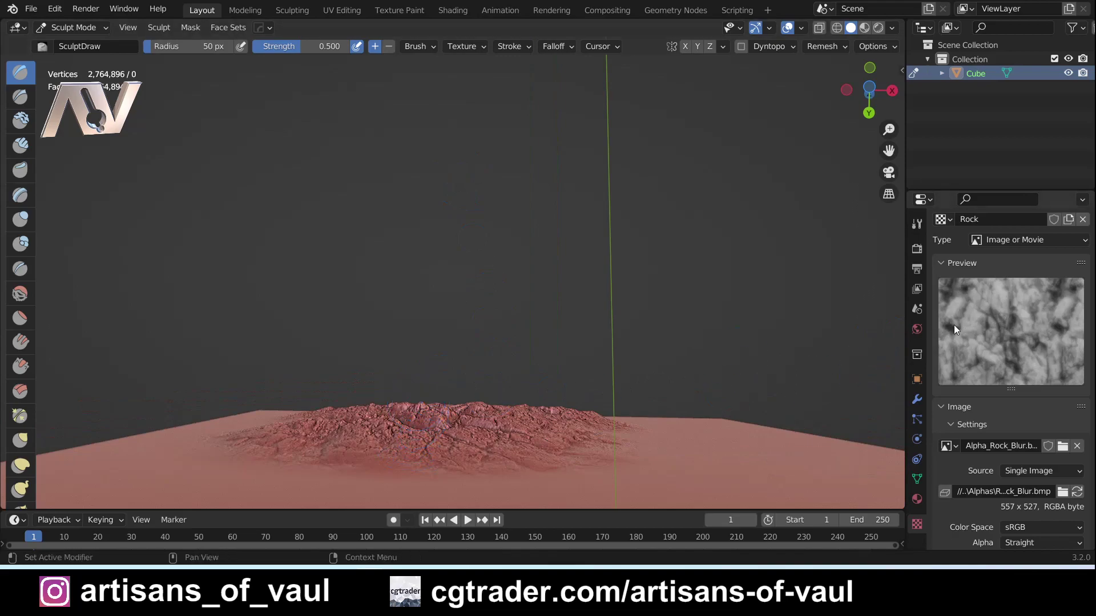
pyautogui.moveTo(452, 277)
pyautogui.mouseDown(button='middle')
pyautogui.moveTo(441, 402)
pyautogui.moveTo(420, 394)
pyautogui.moveTo(421, 409)
pyautogui.moveTo(379, 244)
pyautogui.mouseUp(button='middle')
pyautogui.scroll(3, 416, 365)
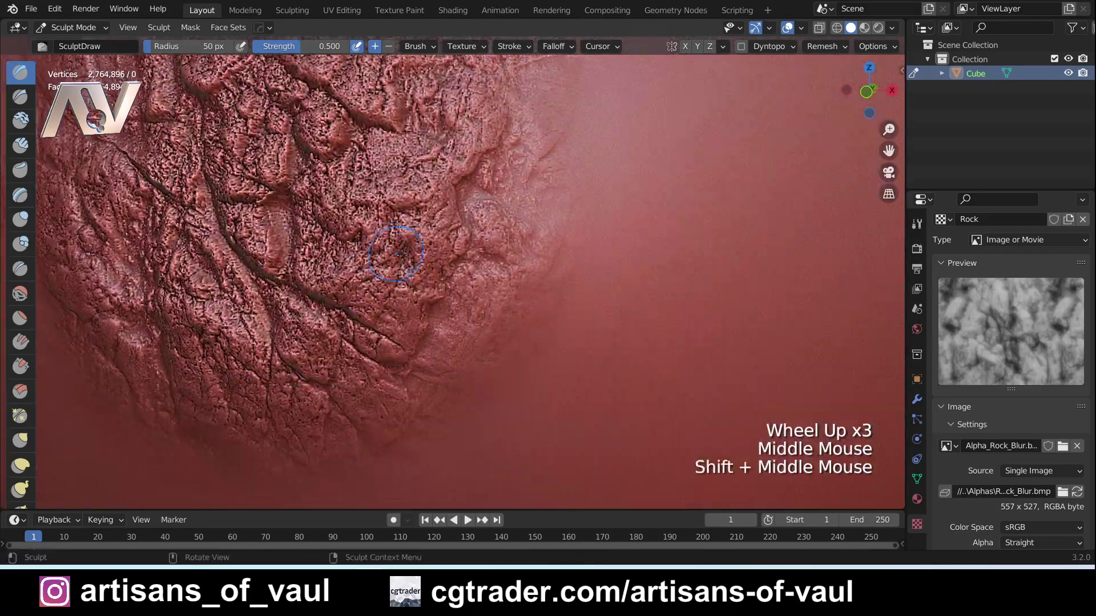
pyautogui.scroll(-2, 502, 306)
pyautogui.moveTo(502, 305); pyautogui.dragTo(504, 262, button='middle')
pyautogui.keyDown('shift'); pyautogui.moveTo(379, 171); pyautogui.dragTo(362, 47, button='middle'); pyautogui.keyUp('shift')
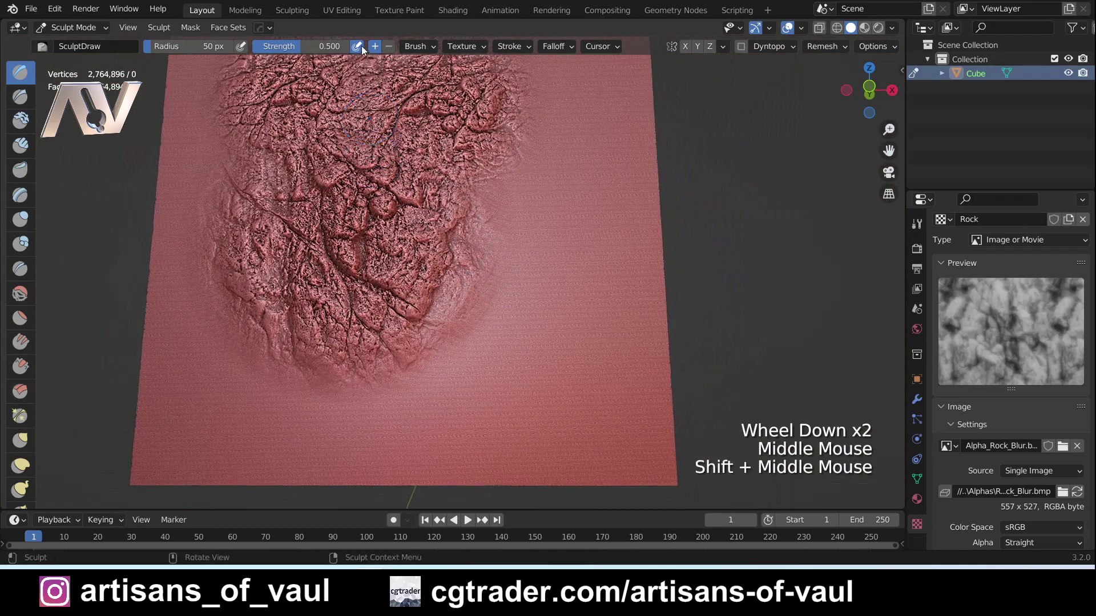
# Set the Draw brush's direction to Subtract, try a carved rock stamp on the blank area below the raised patches, and undo that stamp.
pyautogui.click(388, 46)
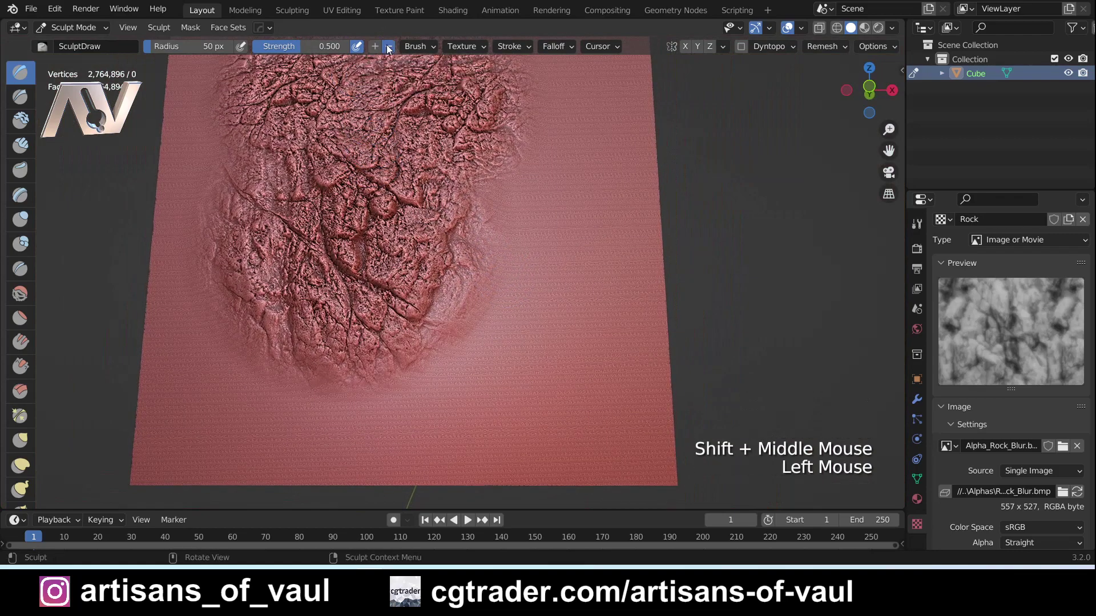
pyautogui.moveTo(530, 337)
pyautogui.mouseDown(button='middle')
pyautogui.moveTo(537, 297)
pyautogui.moveTo(542, 353)
pyautogui.mouseUp(button='middle')
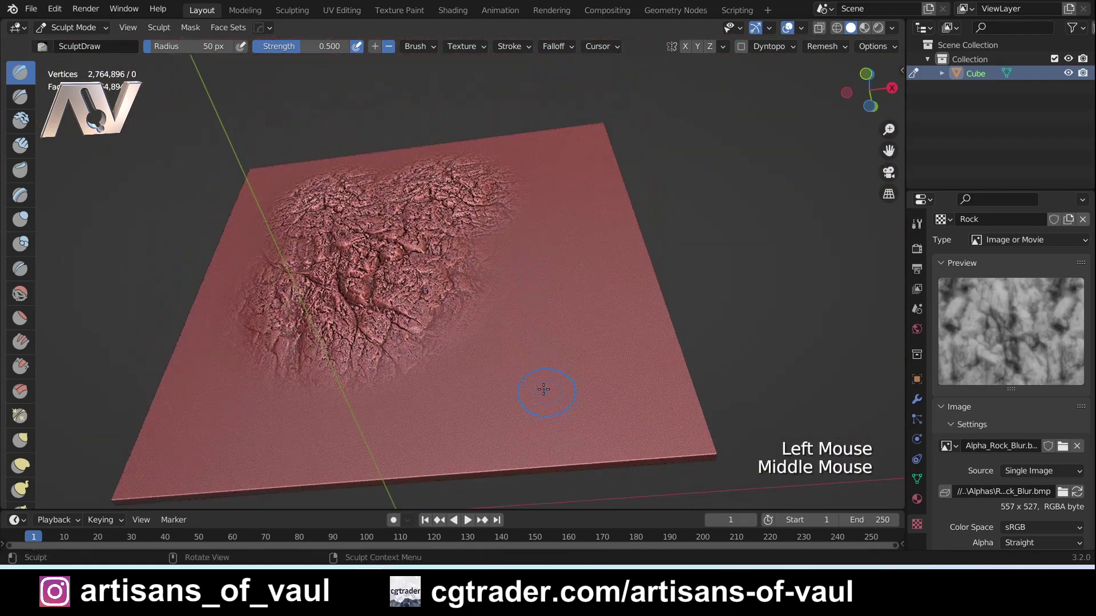
pyautogui.moveTo(543, 390)
pyautogui.mouseDown()
pyautogui.moveTo(537, 344)
pyautogui.moveTo(567, 311)
pyautogui.moveTo(562, 332)
pyautogui.mouseUp()
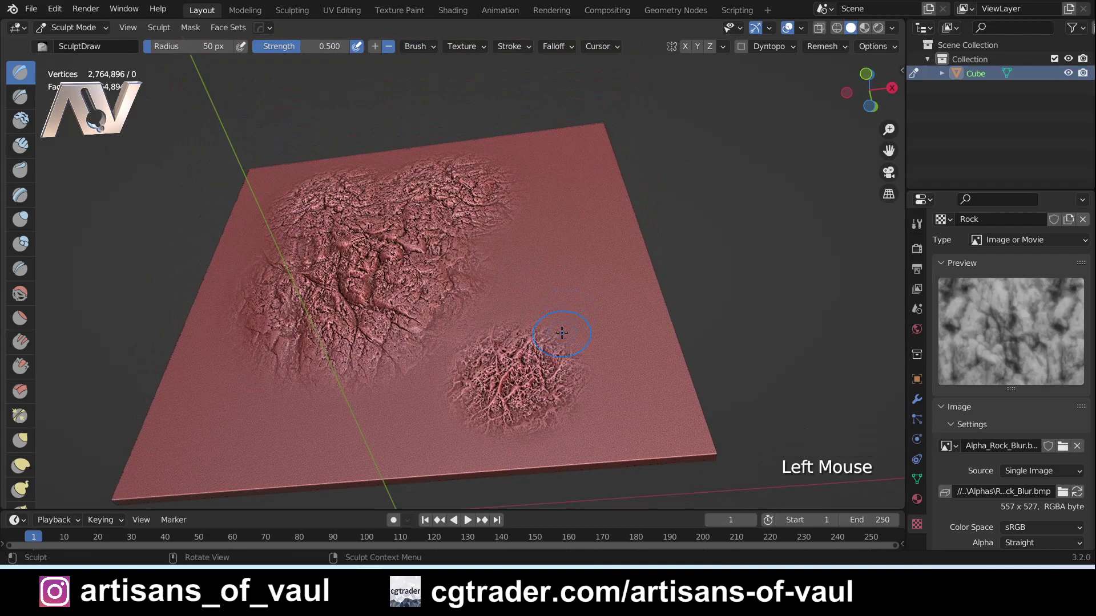
pyautogui.scroll(3, 562, 332)
pyautogui.moveTo(562, 333)
pyautogui.keyDown('shift'); pyautogui.mouseDown(button='middle')
pyautogui.moveTo(514, 319)
pyautogui.moveTo(491, 294)
pyautogui.mouseUp(button='middle'); pyautogui.keyUp('shift')
pyautogui.scroll(2, 514, 319)
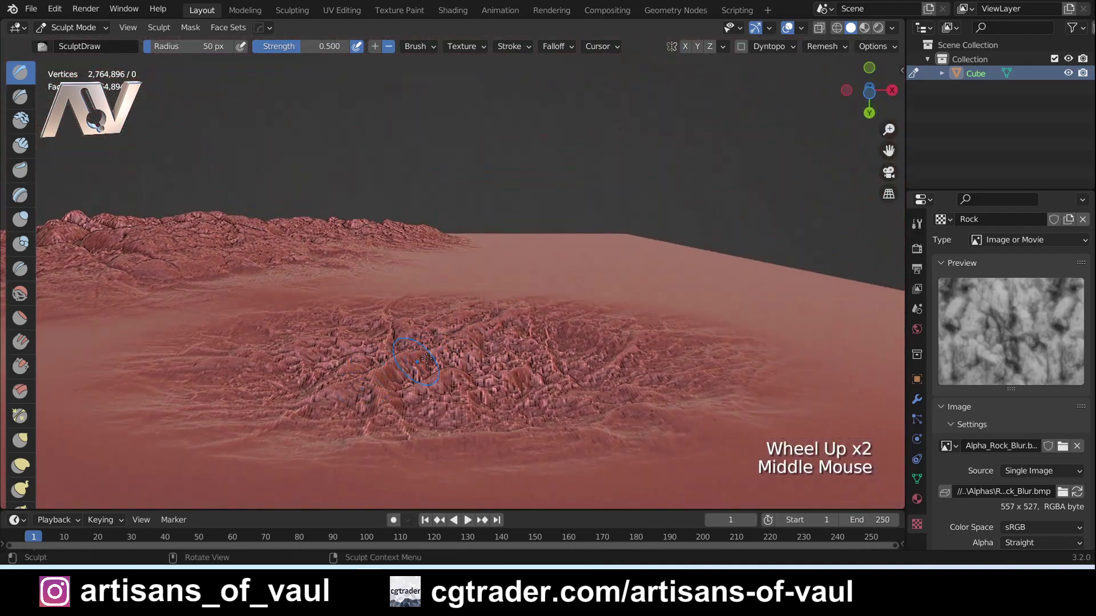
pyautogui.moveTo(364, 388)
pyautogui.mouseDown(button='middle')
pyautogui.moveTo(425, 362)
pyautogui.moveTo(421, 343)
pyautogui.mouseUp(button='middle')
pyautogui.scroll(-2, 422, 351)
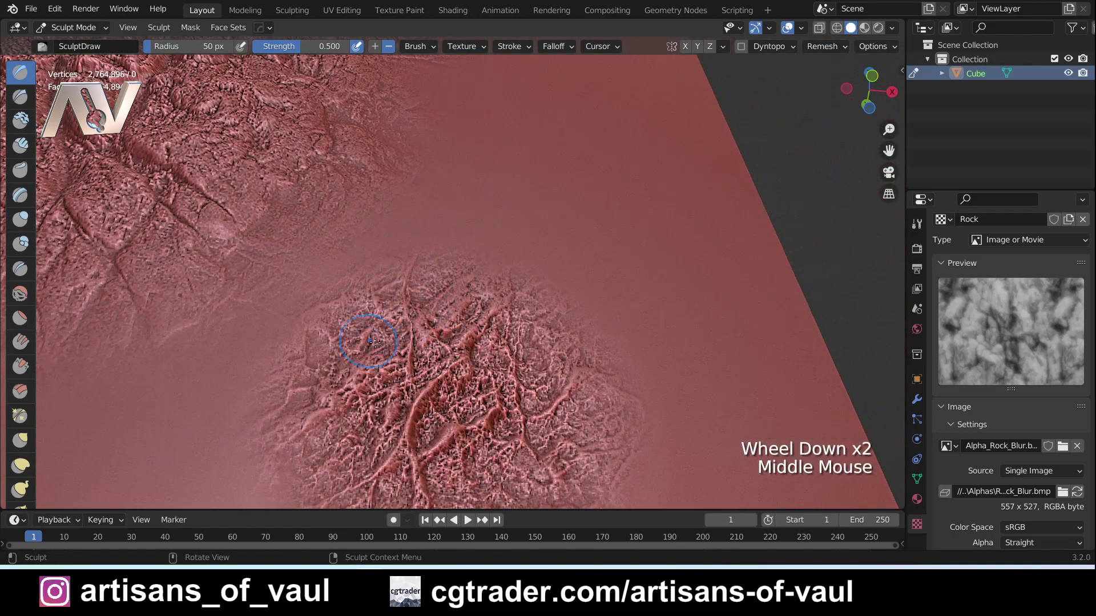
pyautogui.moveTo(195, 198)
pyautogui.keyDown('shift'); pyautogui.mouseDown(button='middle')
pyautogui.moveTo(512, 298)
pyautogui.moveTo(377, 187)
pyautogui.moveTo(351, 231)
pyautogui.mouseUp(button='middle'); pyautogui.keyUp('shift')
pyautogui.hotkey('ctrl', 'z')
# Undo the three raised rock stamps so the slab's front face is flat again.
pyautogui.scroll(-2, 510, 294)
pyautogui.scroll(-1, 510, 295)
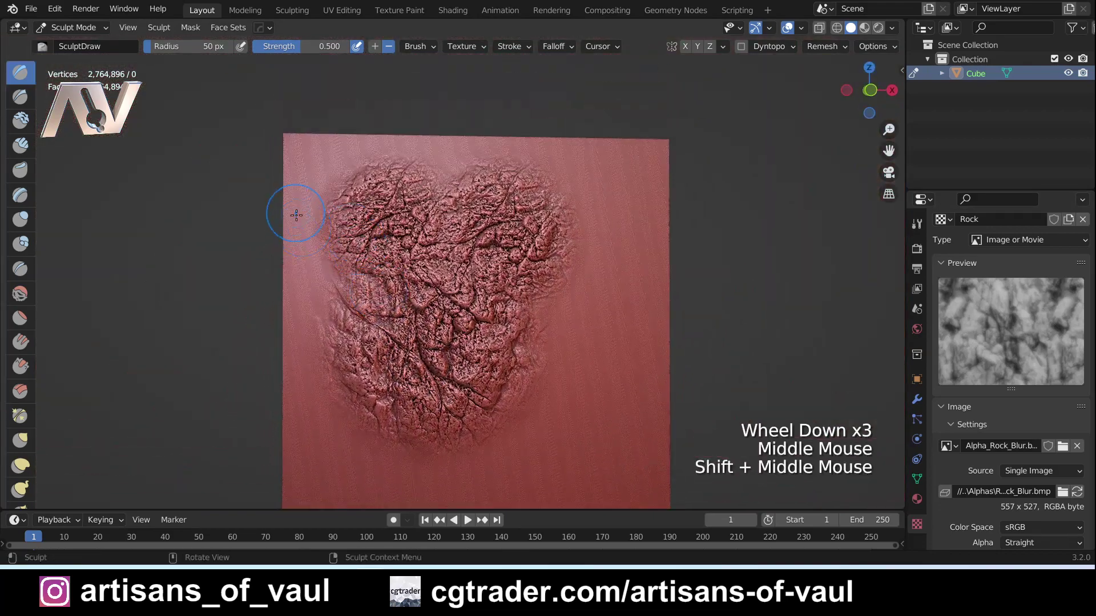
pyautogui.moveTo(299, 207)
pyautogui.mouseDown(button='middle')
pyautogui.moveTo(530, 240)
pyautogui.moveTo(536, 269)
pyautogui.moveTo(391, 292)
pyautogui.moveTo(527, 253)
pyautogui.mouseUp(button='middle')
pyautogui.scroll(2, 535, 268)
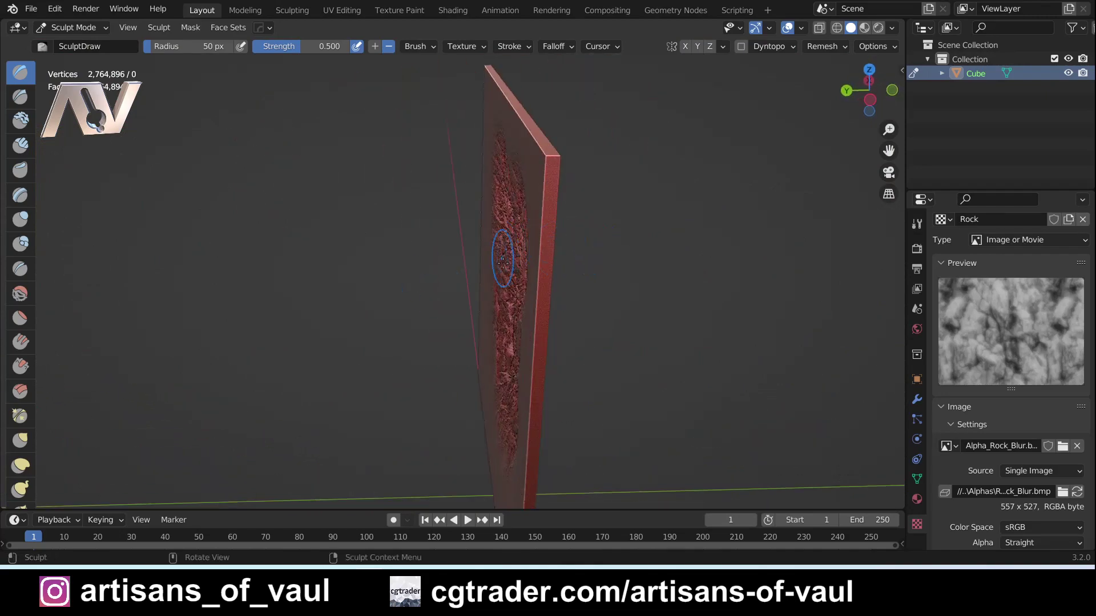
pyautogui.scroll(2, 502, 262)
pyautogui.scroll(-2, 616, 330)
pyautogui.moveTo(617, 331)
pyautogui.mouseDown(button='middle')
pyautogui.moveTo(664, 335)
pyautogui.moveTo(587, 336)
pyautogui.mouseUp(button='middle')
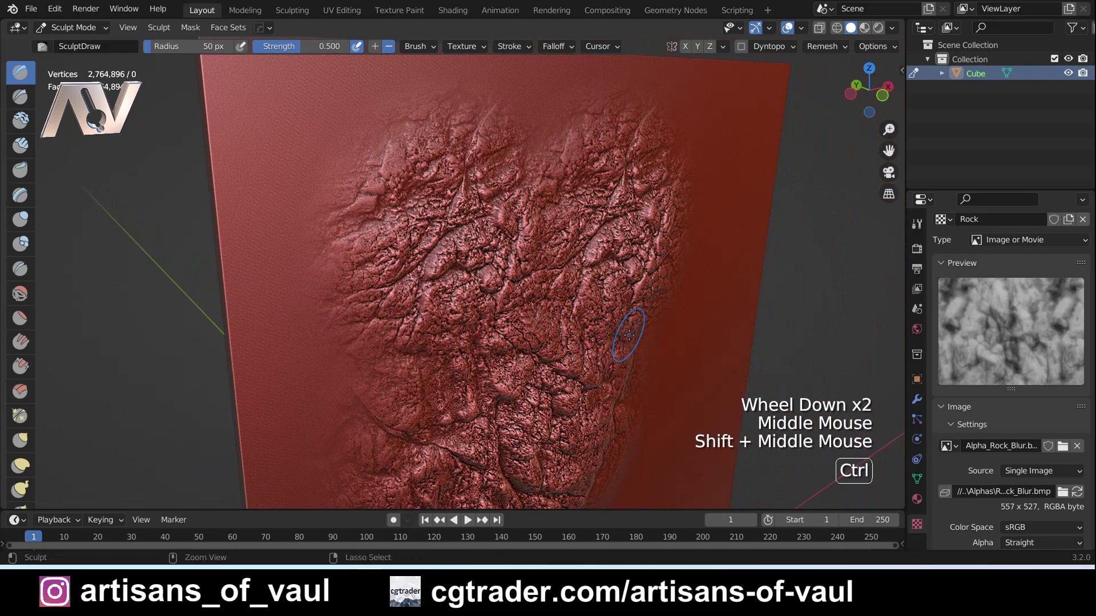
pyautogui.hotkey('ctrl', 'z')
pyautogui.hotkey('ctrl', 'z')
pyautogui.hotkey('ctrl', 'z')
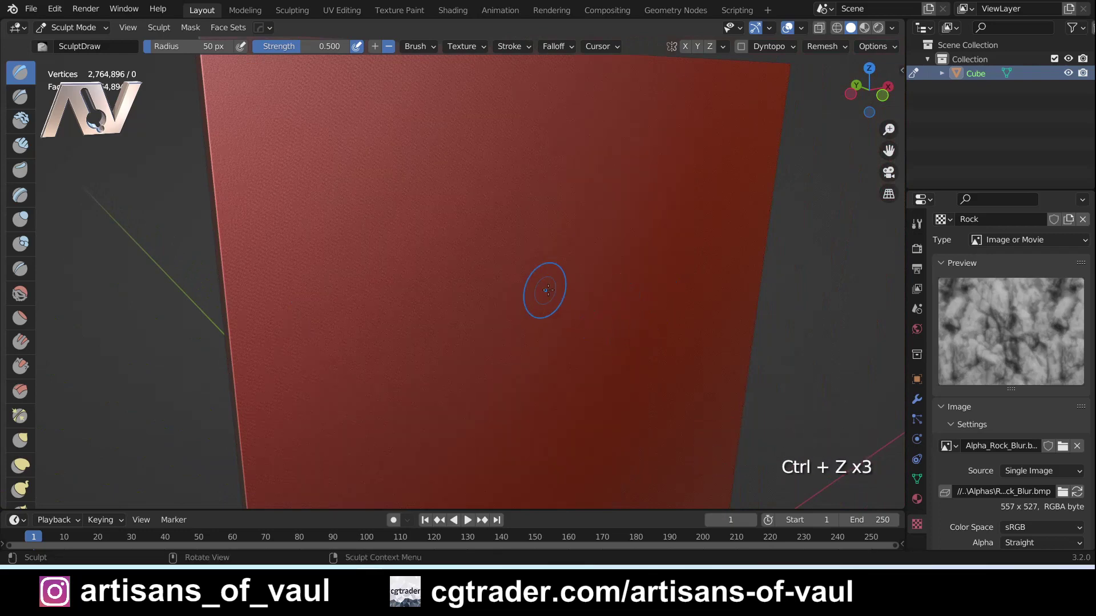
# Enable Front Faces Only in the Draw brush's advanced settings.
pyautogui.click(917, 224)
pyautogui.scroll(-4, 998, 362)
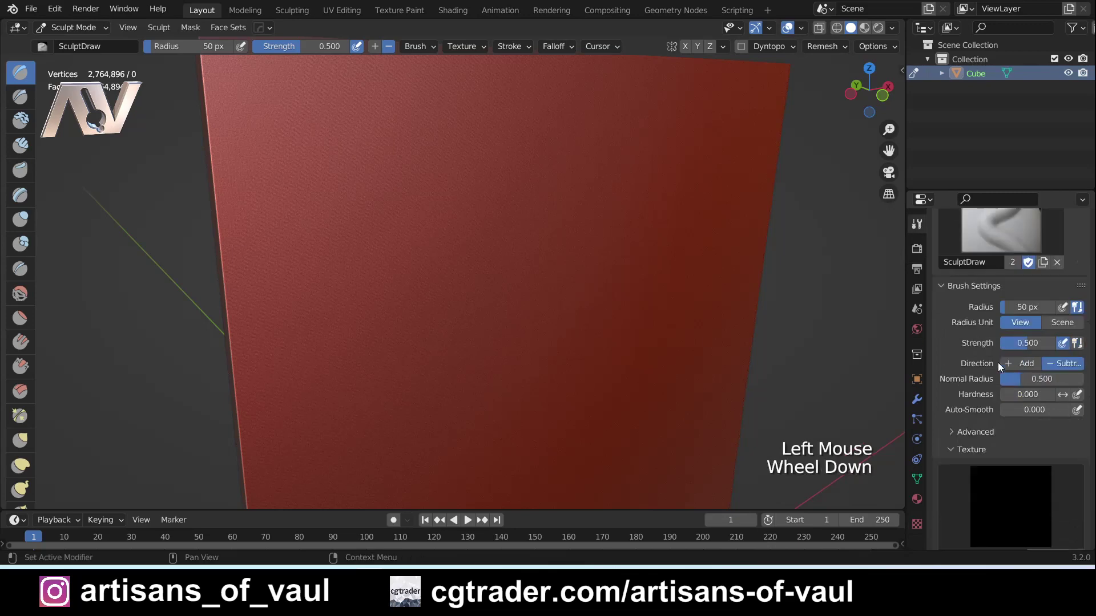
pyautogui.scroll(-2, 989, 343)
pyautogui.click(949, 273)
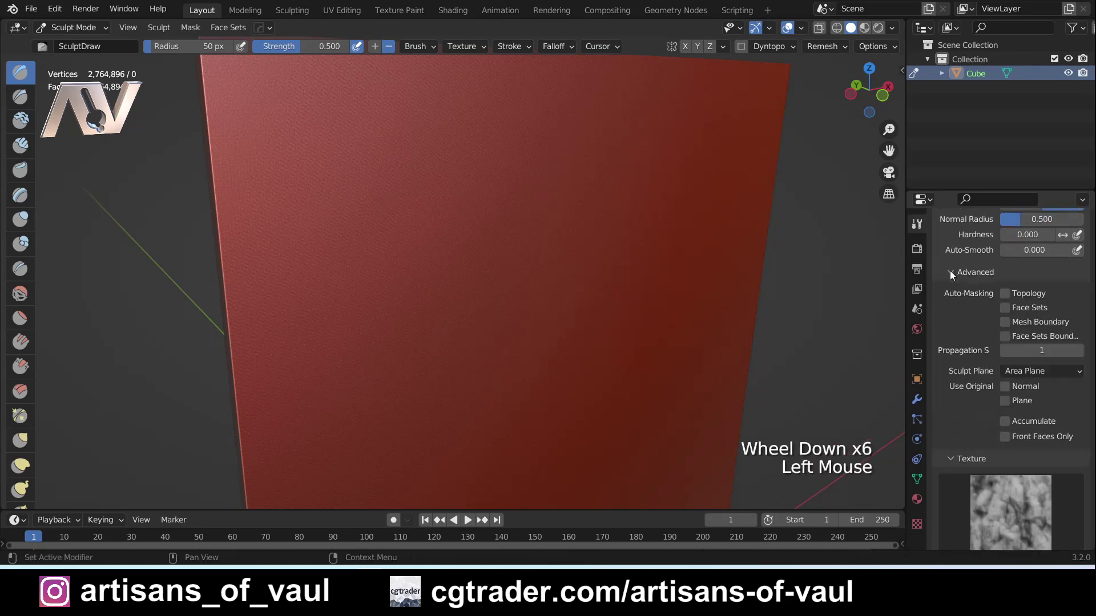
pyautogui.click(1005, 437)
pyautogui.scroll(-2, 550, 277)
pyautogui.keyDown('shift'); pyautogui.moveTo(550, 277); pyautogui.dragTo(498, 310, button='middle'); pyautogui.keyUp('shift')
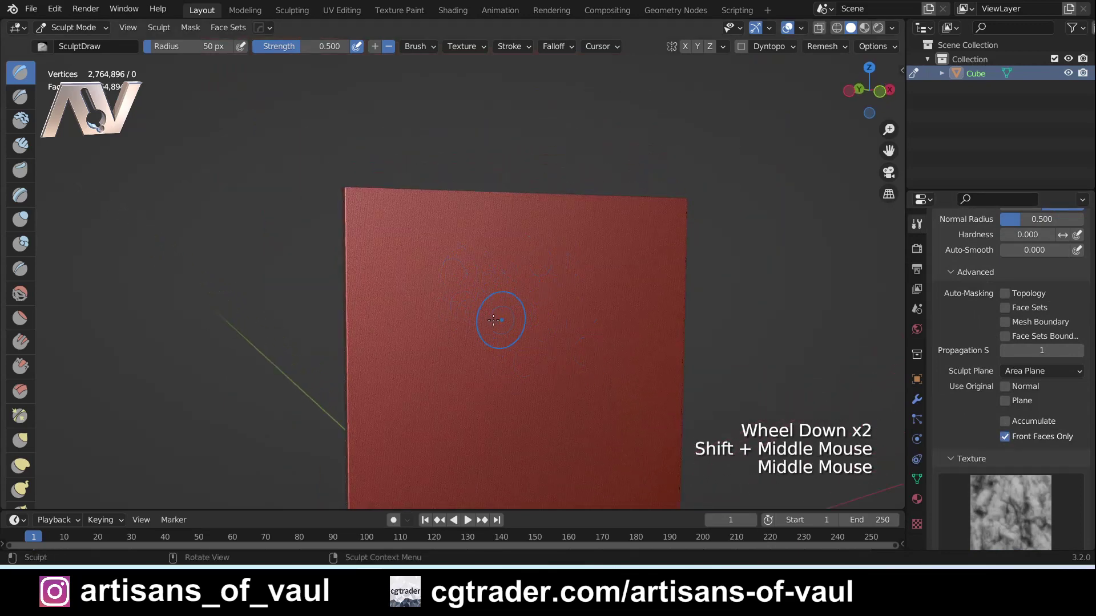
pyautogui.moveTo(484, 308)
pyautogui.mouseDown()
pyautogui.moveTo(597, 320)
pyautogui.moveTo(548, 332)
pyautogui.moveTo(554, 301)
pyautogui.mouseUp()
pyautogui.press('Escape')
pyautogui.hotkey('ctrl', 'z')
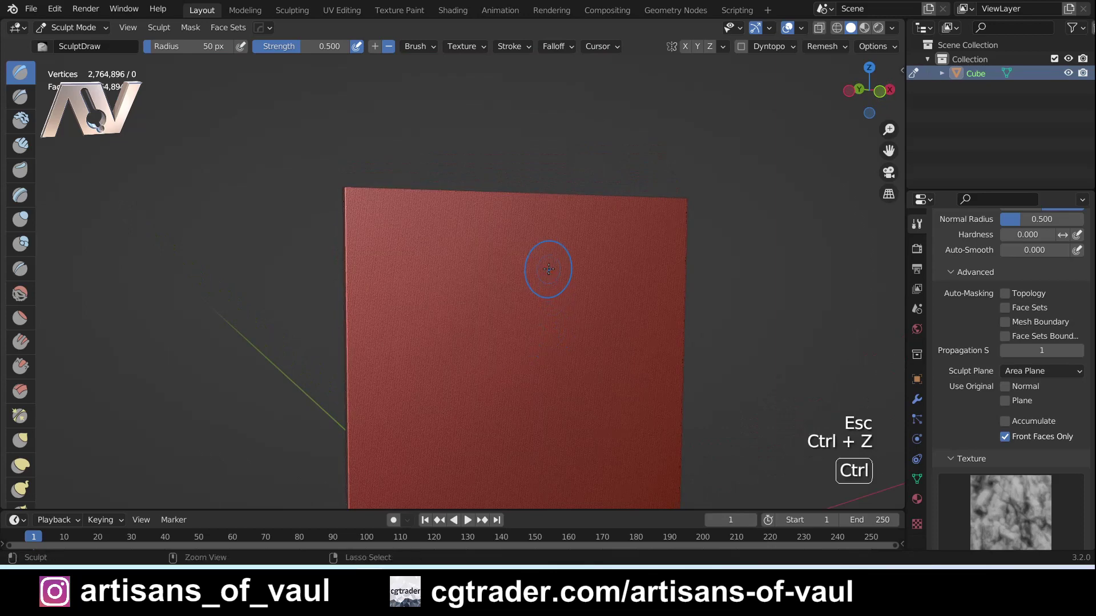
# Set the Draw brush's direction back to Add and stamp one large rock patch on the upper part of the slab's front face.
pyautogui.click(375, 48)
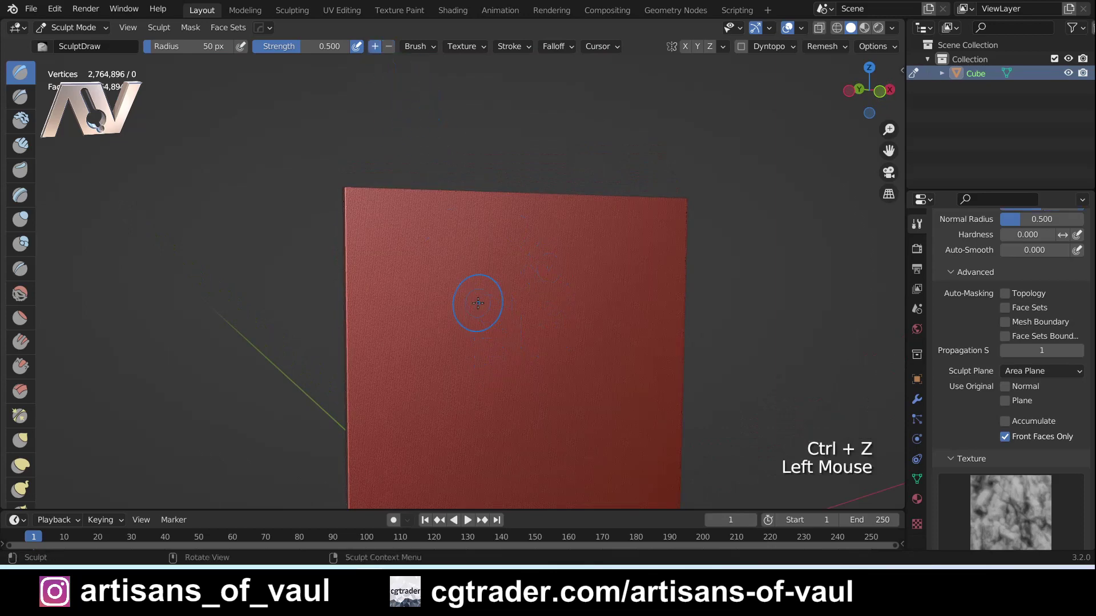
pyautogui.moveTo(477, 303); pyautogui.dragTo(570, 341)
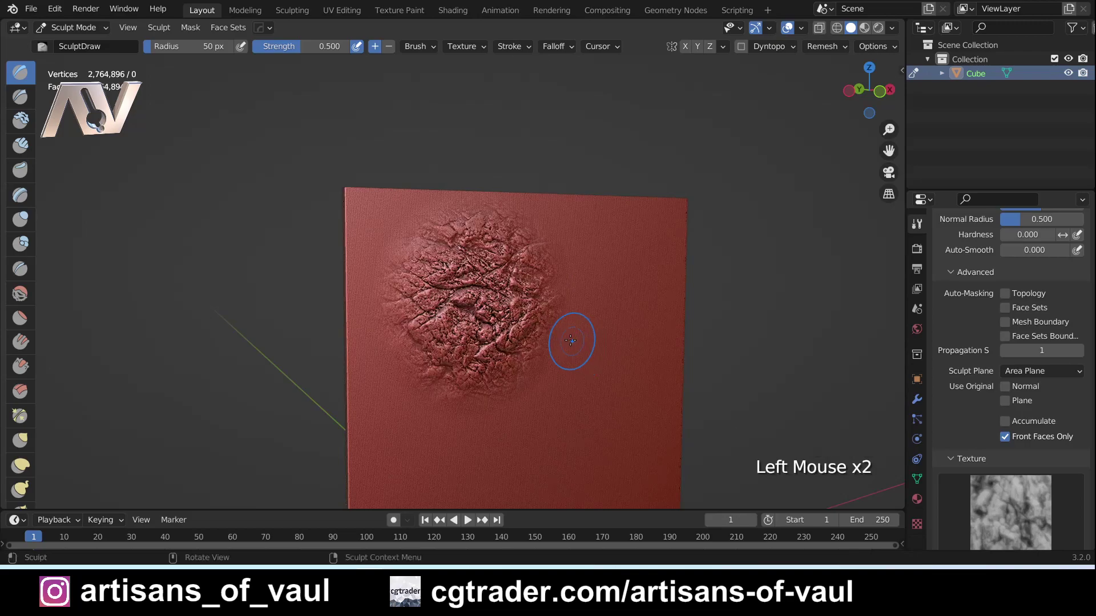
pyautogui.scroll(2, 570, 341)
# Lower the brush strength to 0.331 and stamp a second rock patch diagonally below the first one.
pyautogui.moveTo(571, 341)
pyautogui.mouseDown(button='middle')
pyautogui.moveTo(729, 338)
pyautogui.moveTo(563, 342)
pyautogui.moveTo(568, 295)
pyautogui.moveTo(342, 69)
pyautogui.moveTo(302, 58)
pyautogui.mouseUp(button='middle')
pyautogui.scroll(-1, 569, 295)
pyautogui.scroll(-1, 331, 59)
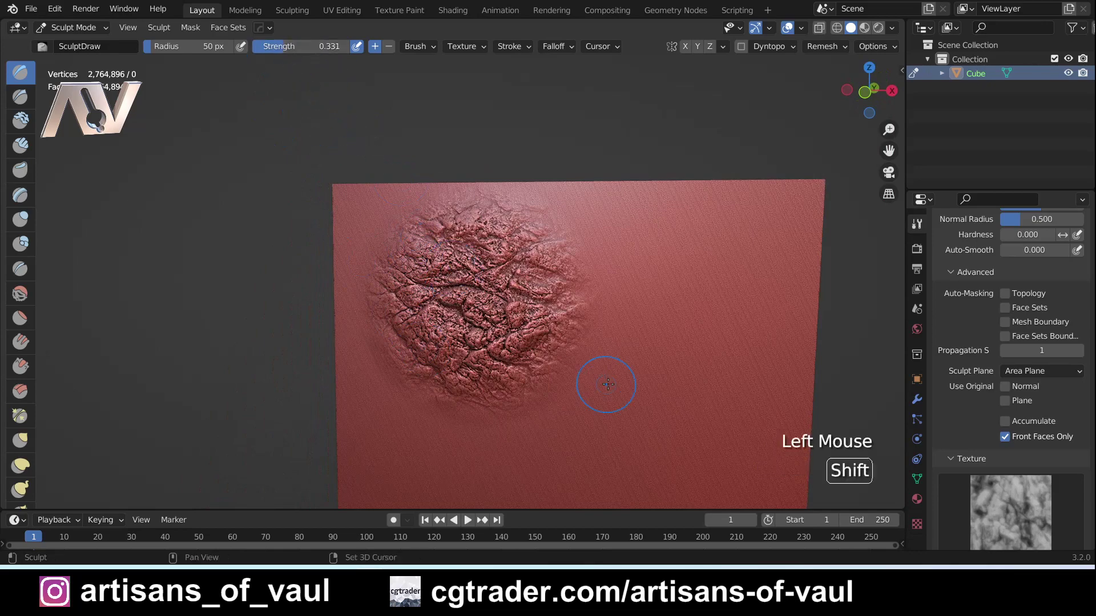
pyautogui.keyDown('shift'); pyautogui.moveTo(543, 387); pyautogui.dragTo(491, 244, button='middle'); pyautogui.keyUp('shift')
pyautogui.moveTo(545, 295); pyautogui.dragTo(617, 300)
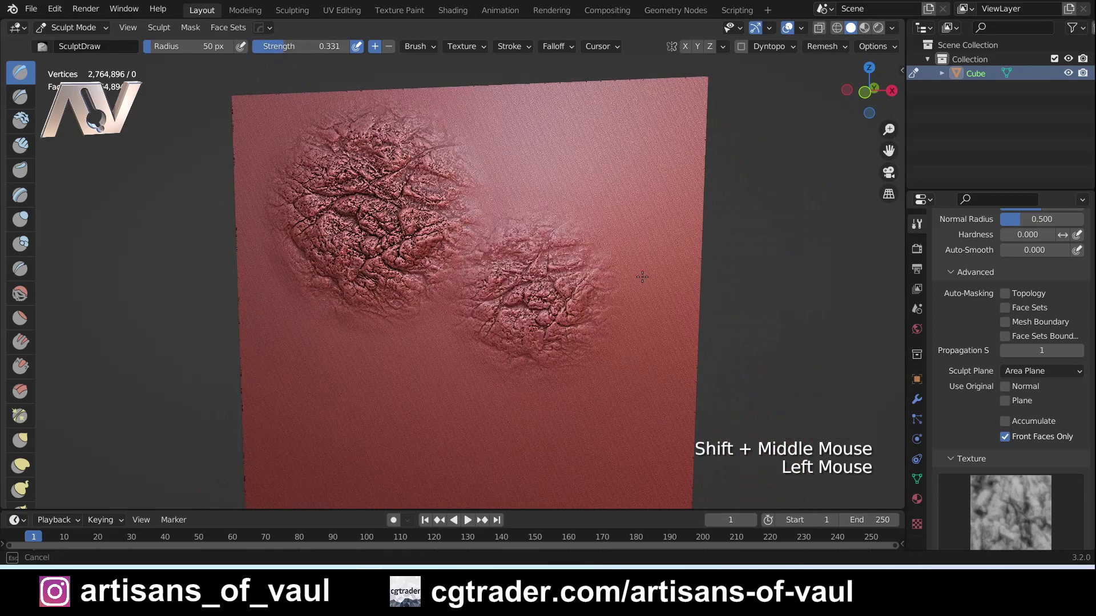
pyautogui.moveTo(654, 258); pyautogui.dragTo(640, 274)
# Compare the relief and surface noise of the full-strength and weaker rock patches from several angles and close up.
pyautogui.scroll(2, 641, 269)
pyautogui.moveTo(641, 270)
pyautogui.mouseDown(button='middle')
pyautogui.moveTo(533, 293)
pyautogui.moveTo(500, 314)
pyautogui.mouseUp(button='middle')
pyautogui.scroll(-1, 418, 284)
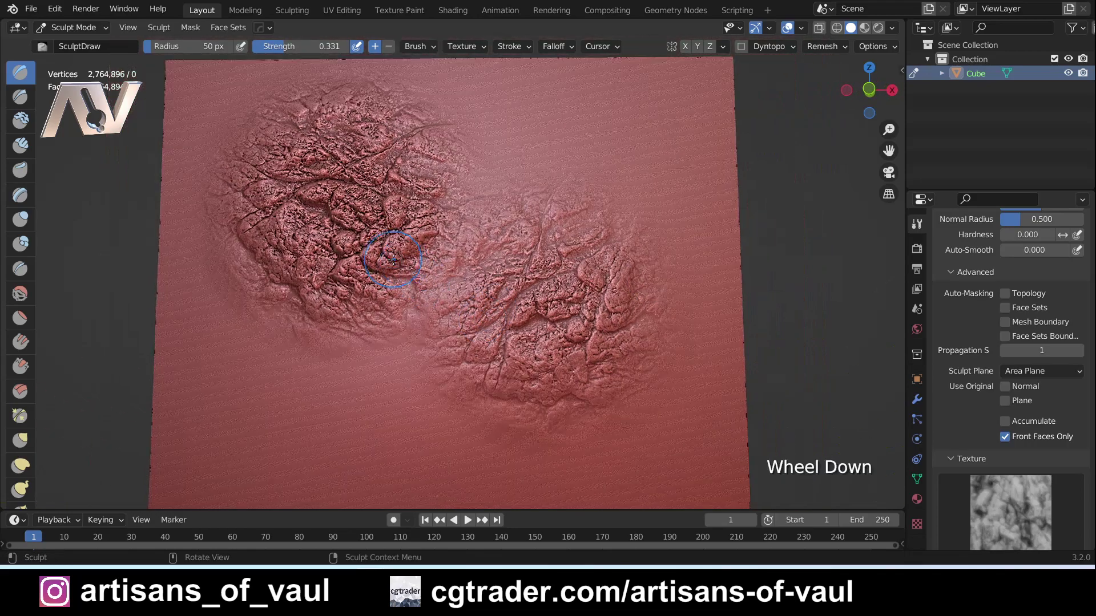
pyautogui.moveTo(418, 284)
pyautogui.mouseDown(button='middle')
pyautogui.moveTo(392, 164)
pyautogui.moveTo(464, 240)
pyautogui.mouseUp(button='middle')
pyautogui.scroll(2, 513, 289)
pyautogui.keyDown('shift'); pyautogui.moveTo(514, 289); pyautogui.dragTo(470, 249, button='middle'); pyautogui.keyUp('shift')
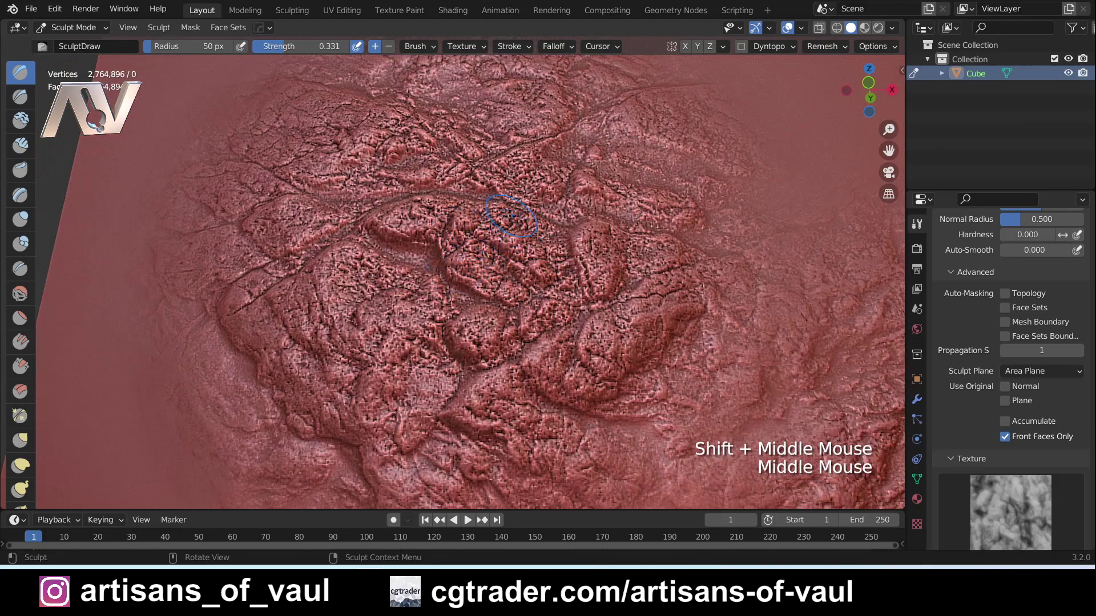
pyautogui.scroll(-2, 400, 235)
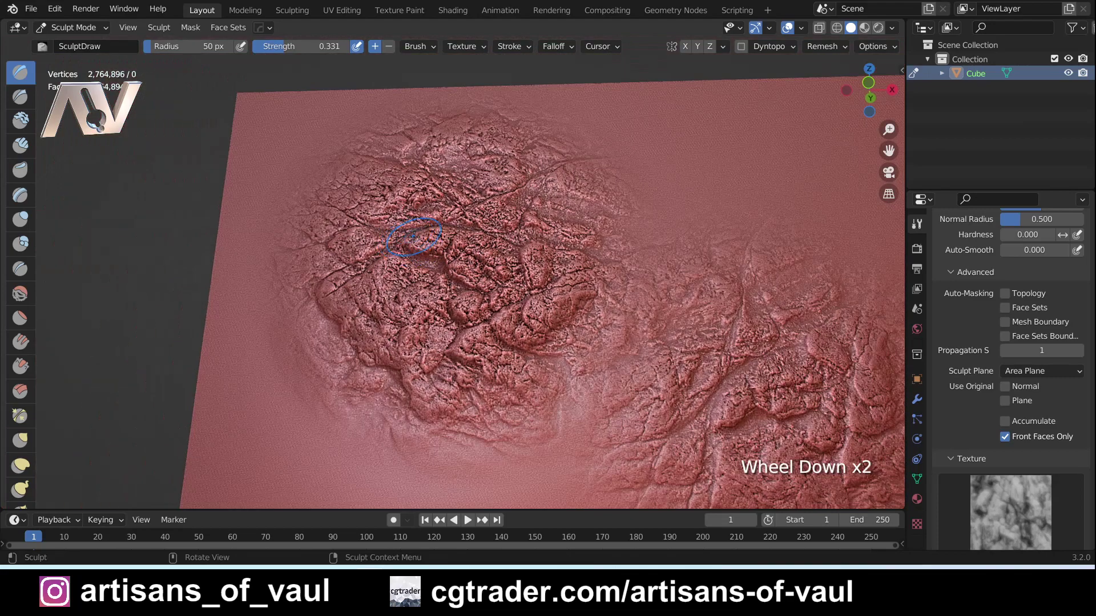
pyautogui.scroll(2, 407, 264)
pyautogui.moveTo(408, 264); pyautogui.dragTo(416, 312, button='middle')
pyautogui.scroll(-2, 392, 300)
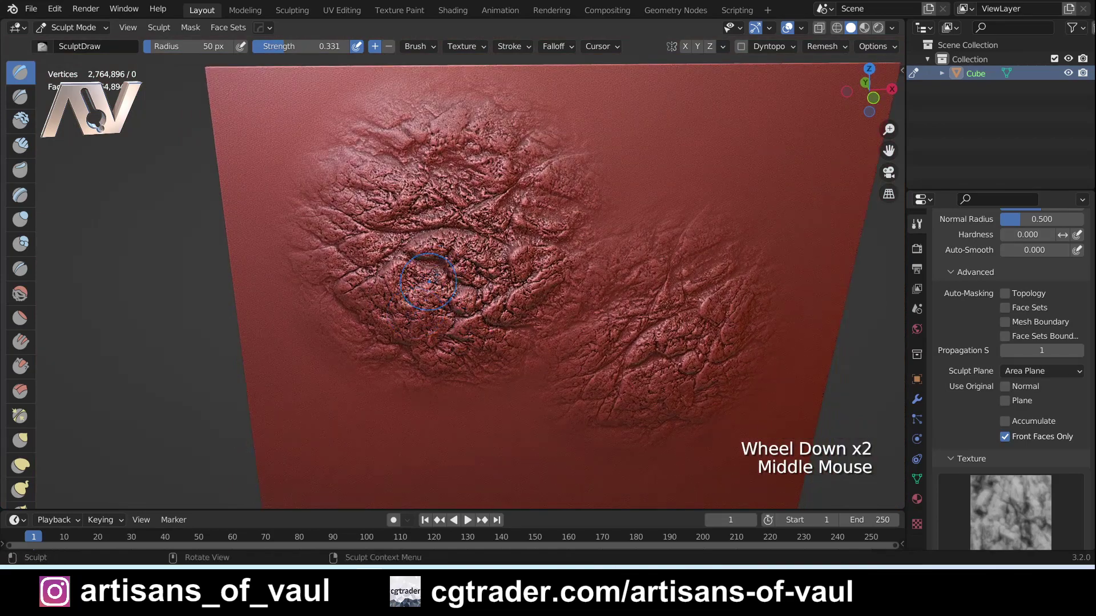
pyautogui.scroll(2, 387, 302)
pyautogui.moveTo(381, 303)
pyautogui.mouseDown(button='middle')
pyautogui.moveTo(407, 276)
pyautogui.moveTo(434, 302)
pyautogui.moveTo(504, 321)
pyautogui.mouseUp(button='middle')
pyautogui.scroll(-2, 389, 275)
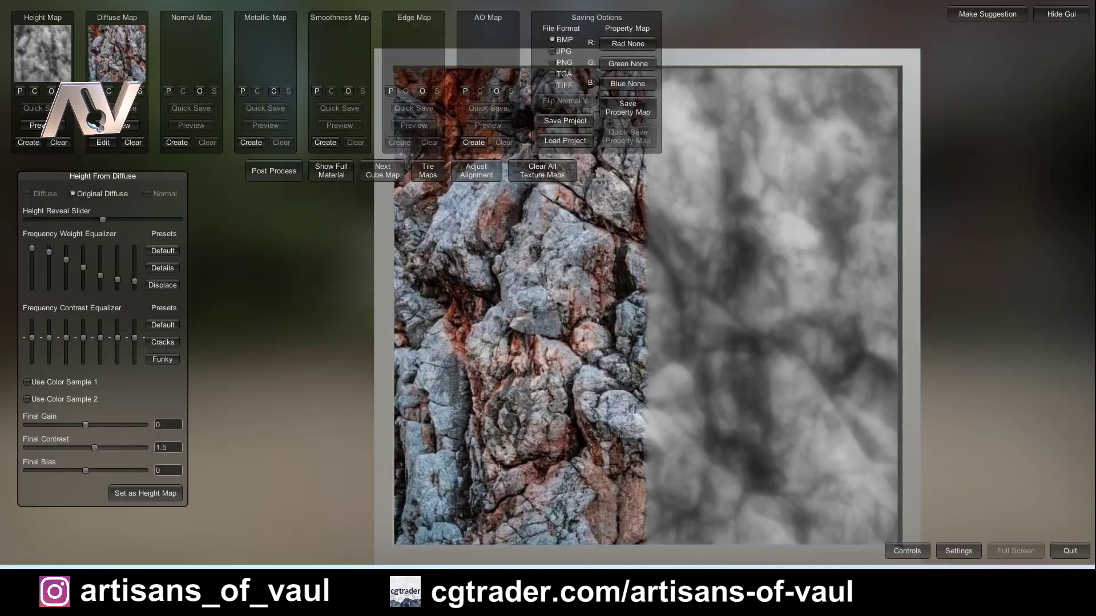
# Switch to Materialize, apply the Displace preset to the frequency weights, and set the result as the height map.
pyautogui.click(163, 286)
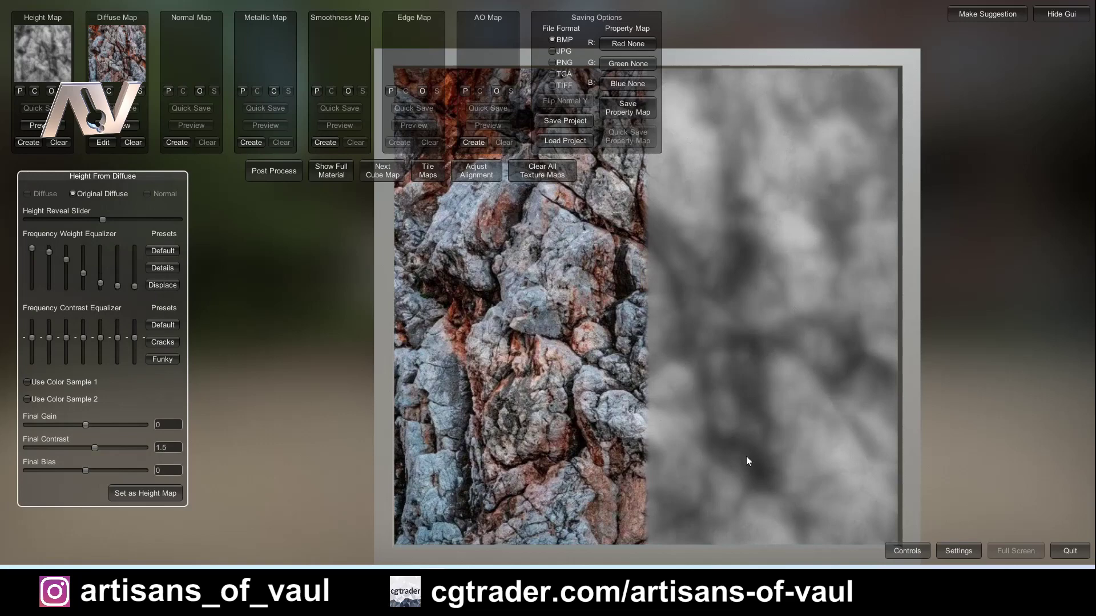
pyautogui.click(153, 491)
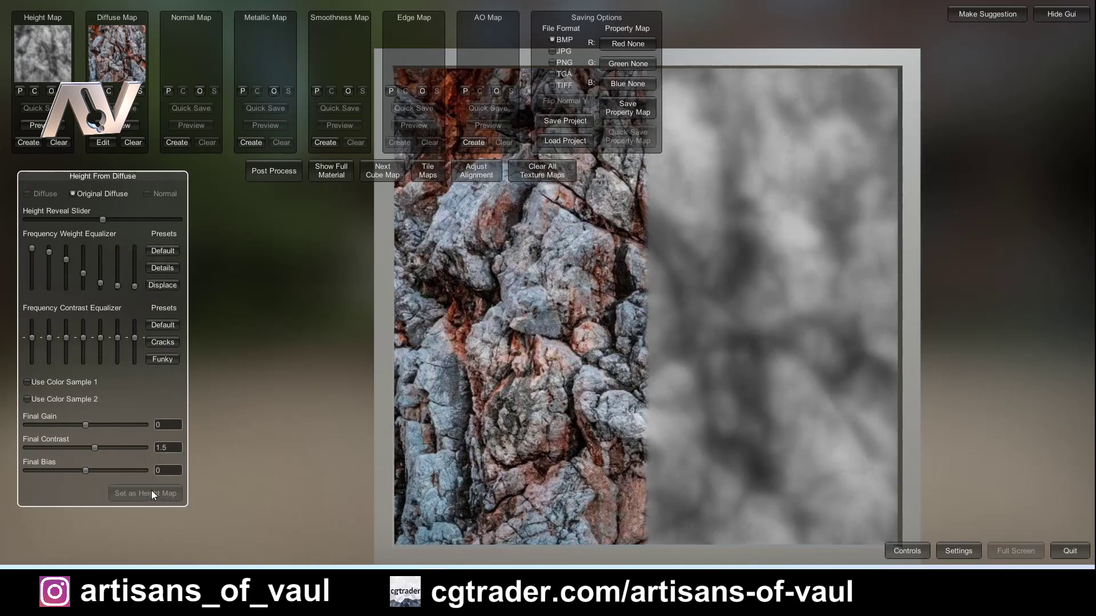
# Save the new height map into the Rocks folder, picking Alpha_Rock_Blur.bmp to fill in the file name.
pyautogui.click(67, 90)
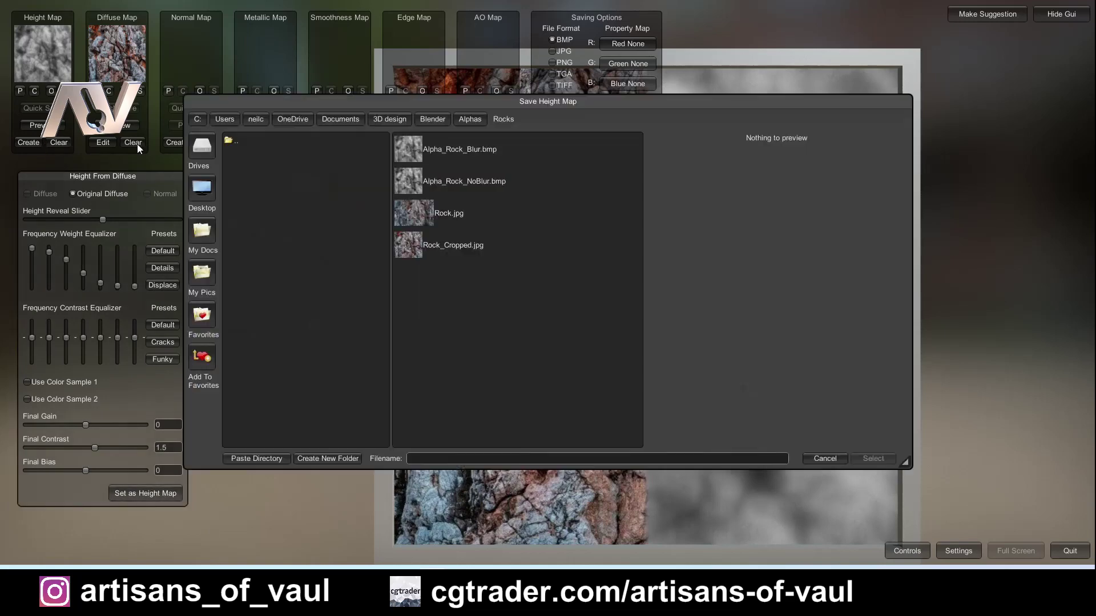
pyautogui.click(474, 149)
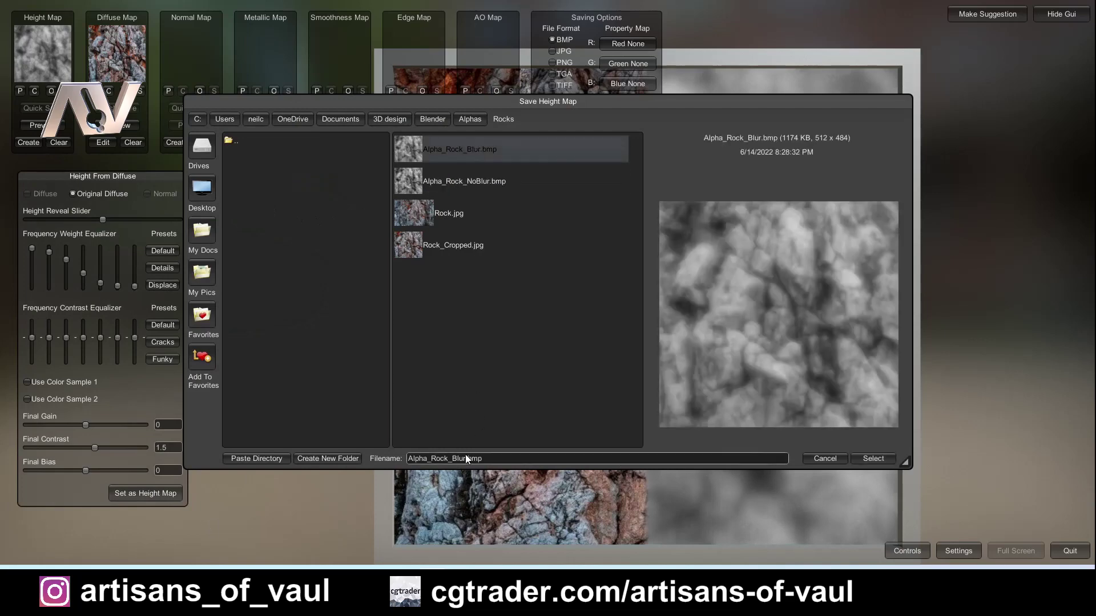
pyautogui.press('Return')
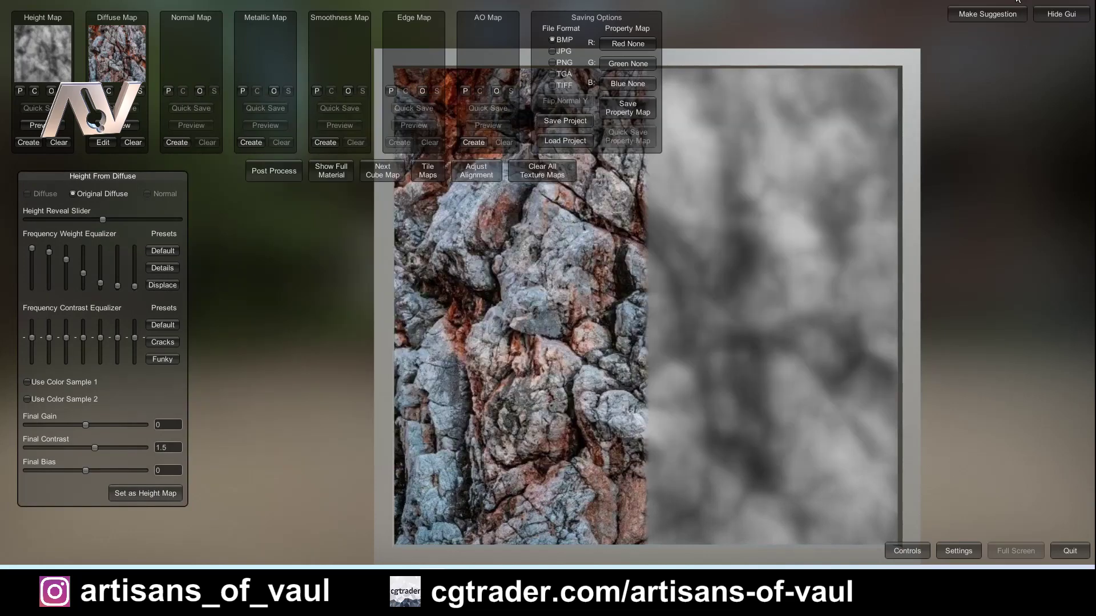
# Switch back to Blender and undo the weaker rock stamp on the slab.
pyautogui.hotkey('alt', 'Tab')
pyautogui.hotkey('ctrl', 'z')
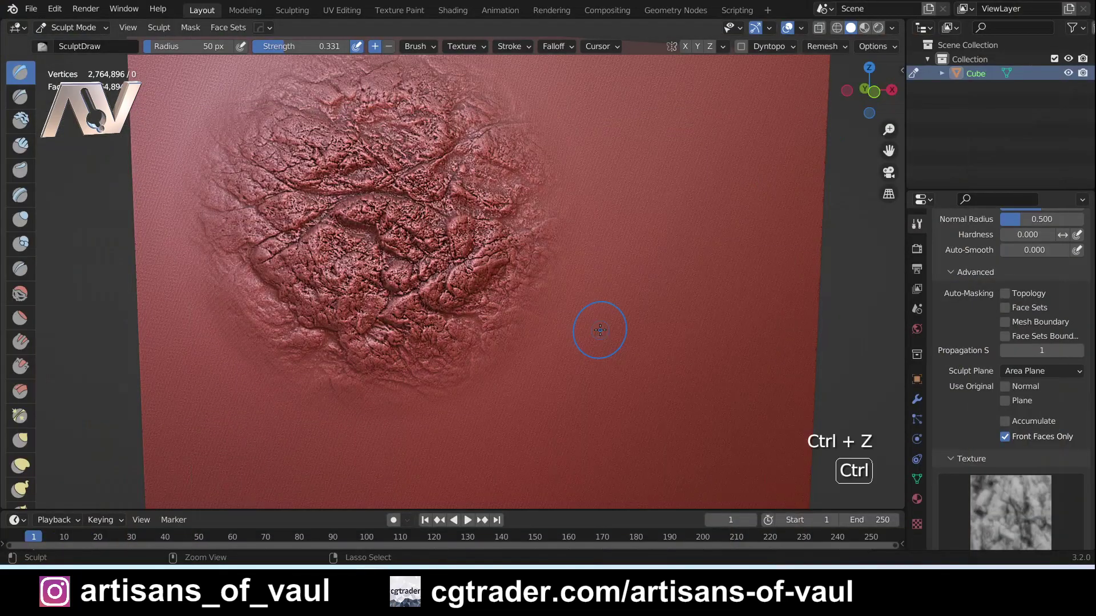
# Undo the remaining rock stamp on the slab.
pyautogui.hotkey('ctrl', 'z')
pyautogui.scroll(-3, 525, 256)
pyautogui.moveTo(525, 256); pyautogui.dragTo(523, 246, button='middle')
pyautogui.moveTo(524, 245)
pyautogui.keyDown('shift'); pyautogui.mouseDown(button='middle')
pyautogui.moveTo(521, 233)
pyautogui.moveTo(517, 272)
pyautogui.mouseUp(button='middle'); pyautogui.keyUp('shift')
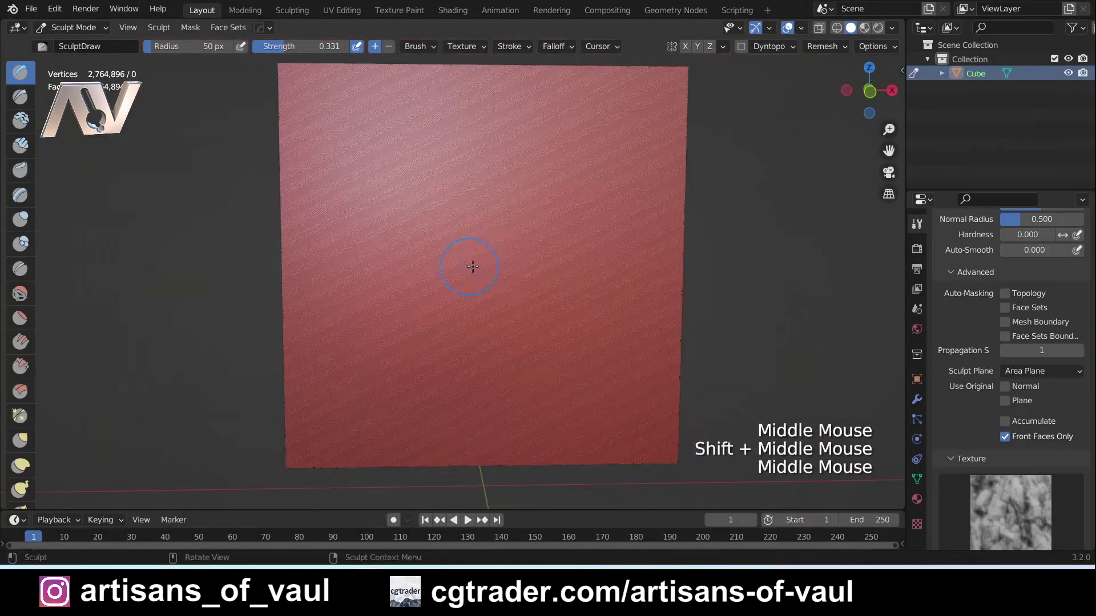
# Try a rock stamp near the middle of the slab at the current brush strength, and undo it.
pyautogui.moveTo(472, 266); pyautogui.dragTo(539, 205)
pyautogui.scroll(3, 538, 202)
pyautogui.keyDown('ctrl'); pyautogui.moveTo(538, 203); pyautogui.dragTo(535, 235, button='middle'); pyautogui.keyUp('ctrl')
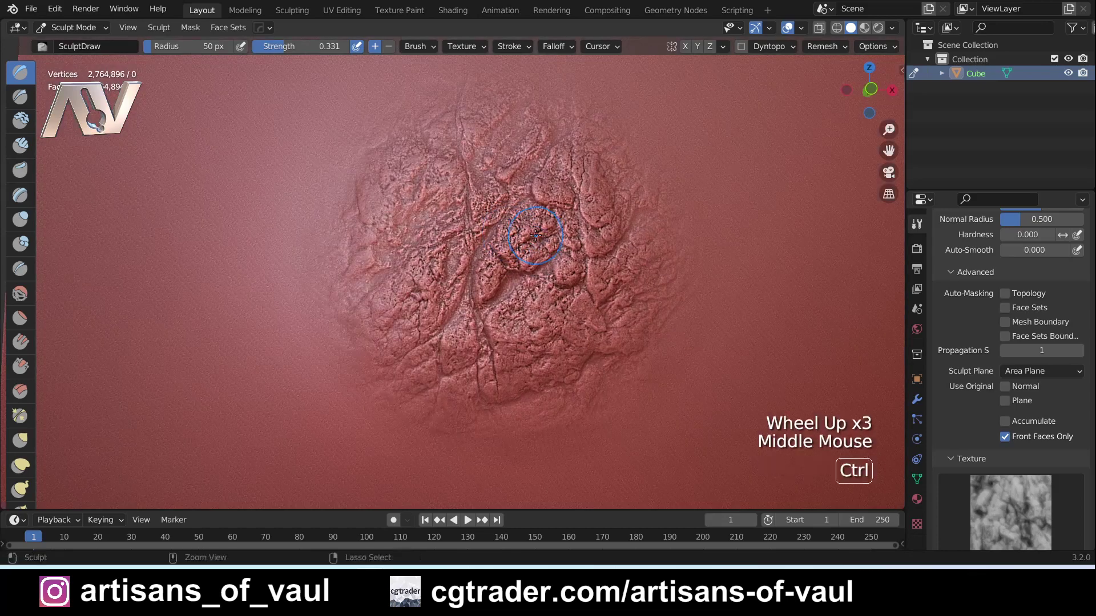
pyautogui.hotkey('ctrl', 'z')
# Set the brush strength to 0.5 and stamp a rock patch in the middle of the slab.
pyautogui.click(324, 46)
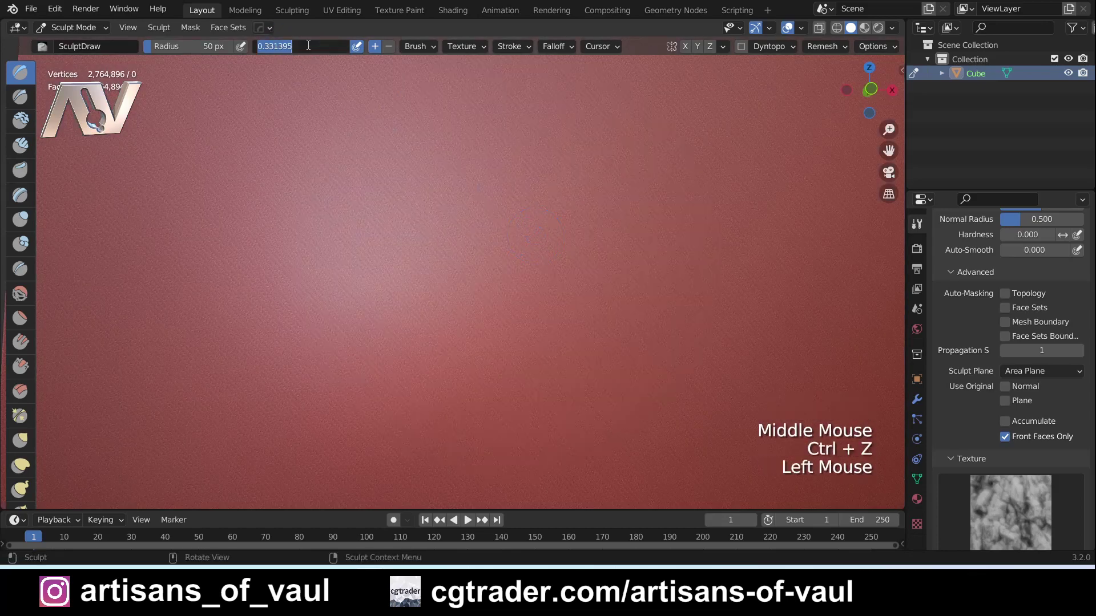
pyautogui.write('0.5')
pyautogui.press('Return')
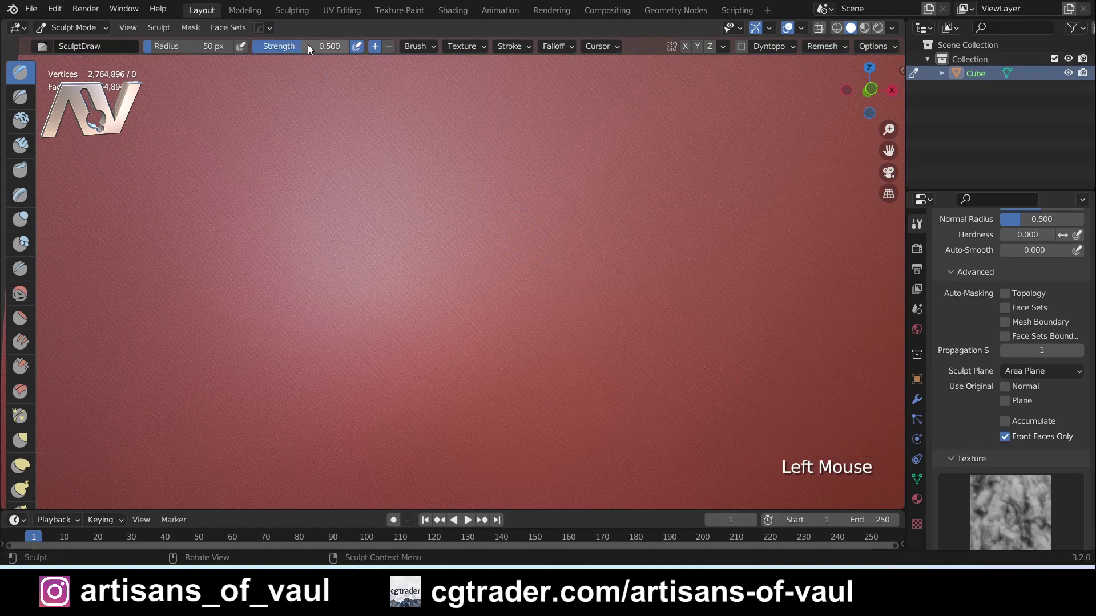
pyautogui.scroll(-2, 430, 277)
pyautogui.moveTo(430, 277); pyautogui.dragTo(479, 288, button='middle')
pyautogui.moveTo(494, 260)
pyautogui.mouseDown()
pyautogui.moveTo(557, 240)
pyautogui.moveTo(555, 274)
pyautogui.moveTo(572, 233)
pyautogui.mouseUp()
pyautogui.scroll(2, 485, 267)
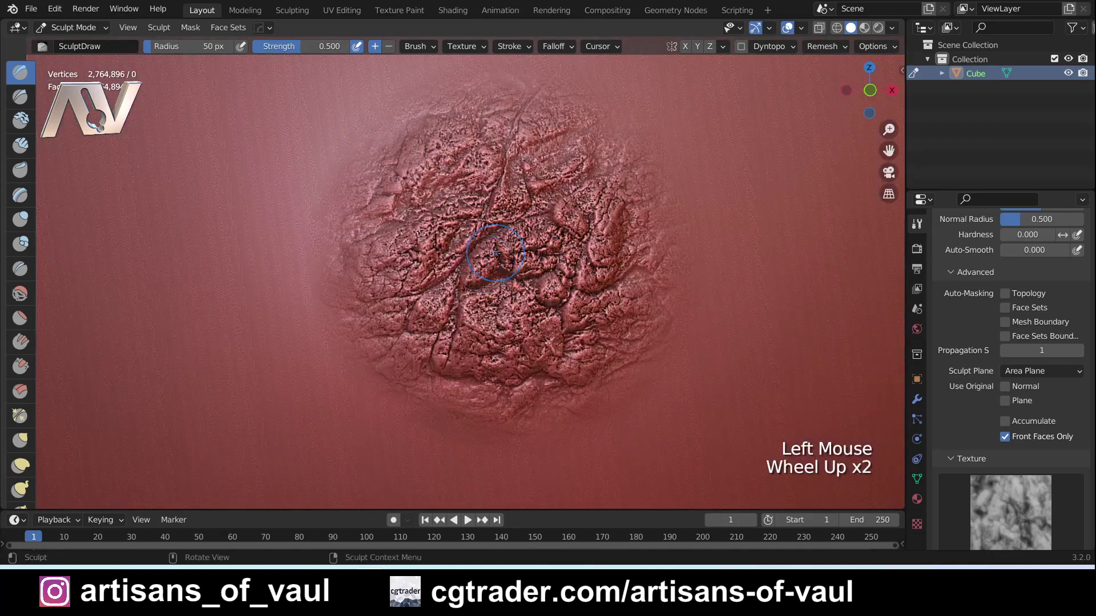
pyautogui.moveTo(485, 267)
pyautogui.mouseDown(button='middle')
pyautogui.moveTo(434, 269)
pyautogui.moveTo(500, 265)
pyautogui.moveTo(491, 291)
pyautogui.mouseUp(button='middle')
pyautogui.scroll(-2, 500, 265)
pyautogui.moveTo(490, 291); pyautogui.dragTo(487, 319, button='middle')
# Replace the Rock brush texture's image with Alpha_Rock_NoBlur.bmp from the Rocks folder.
pyautogui.scroll(-3, 1023, 385)
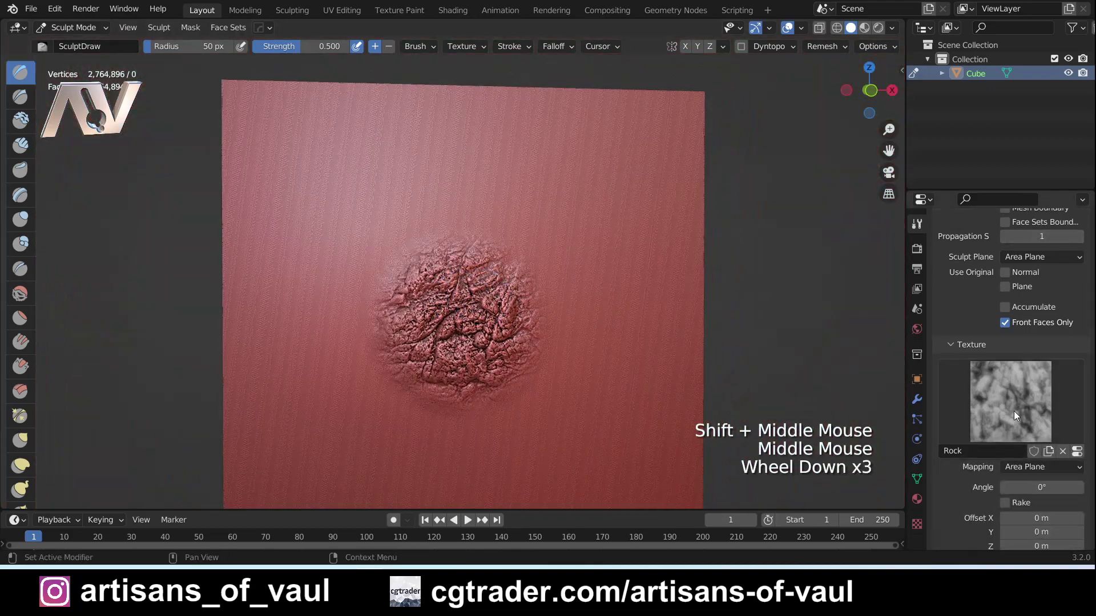
pyautogui.scroll(-2, 1014, 412)
pyautogui.click(916, 524)
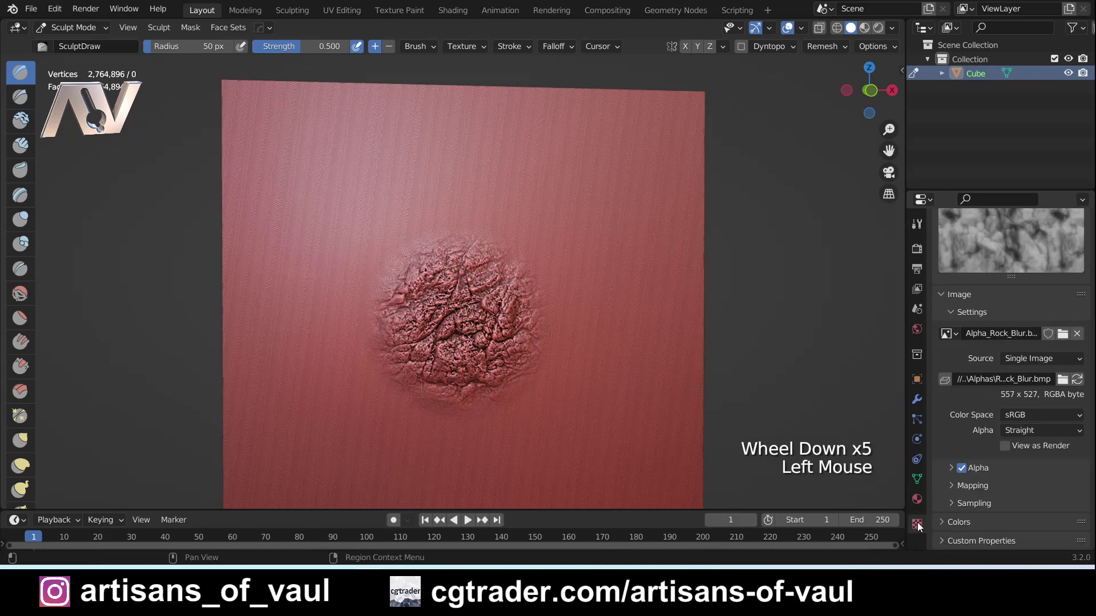
pyautogui.click(1077, 336)
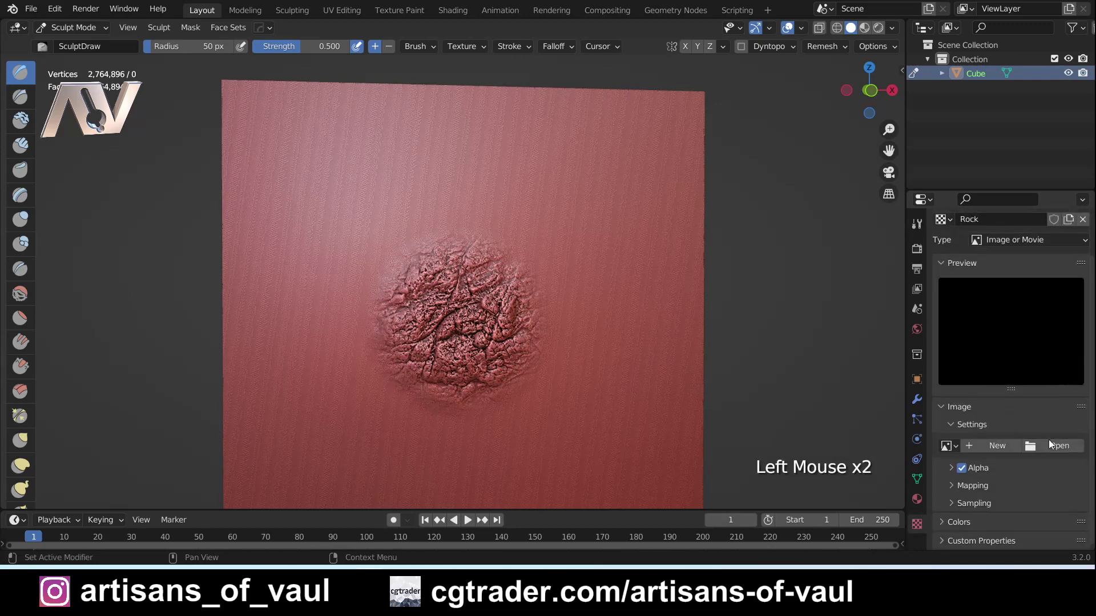
pyautogui.click(1059, 448)
pyautogui.click(216, 405)
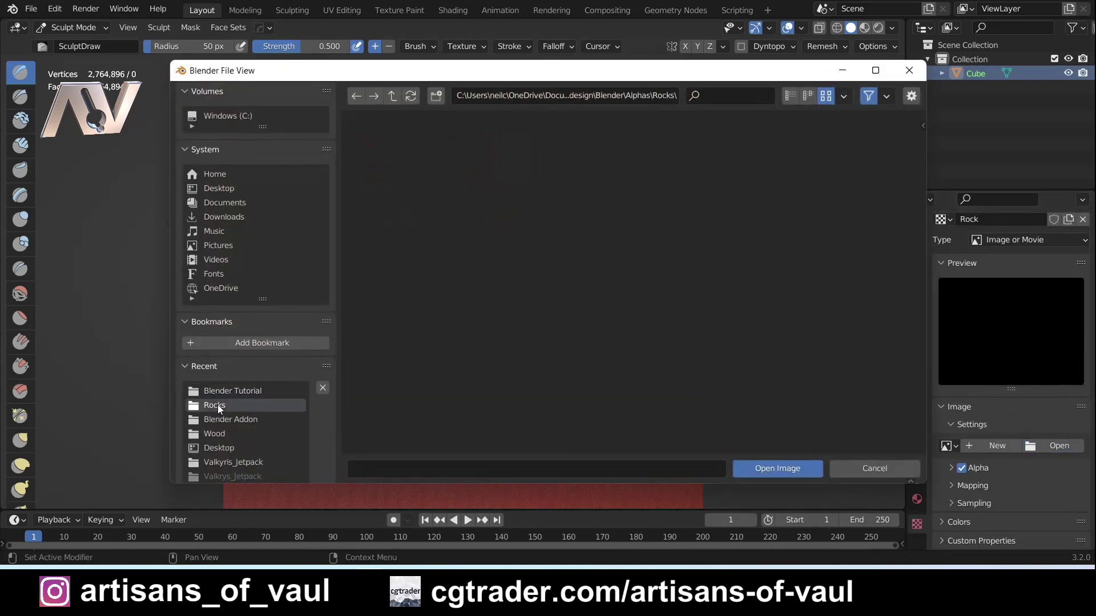
pyautogui.click(594, 170)
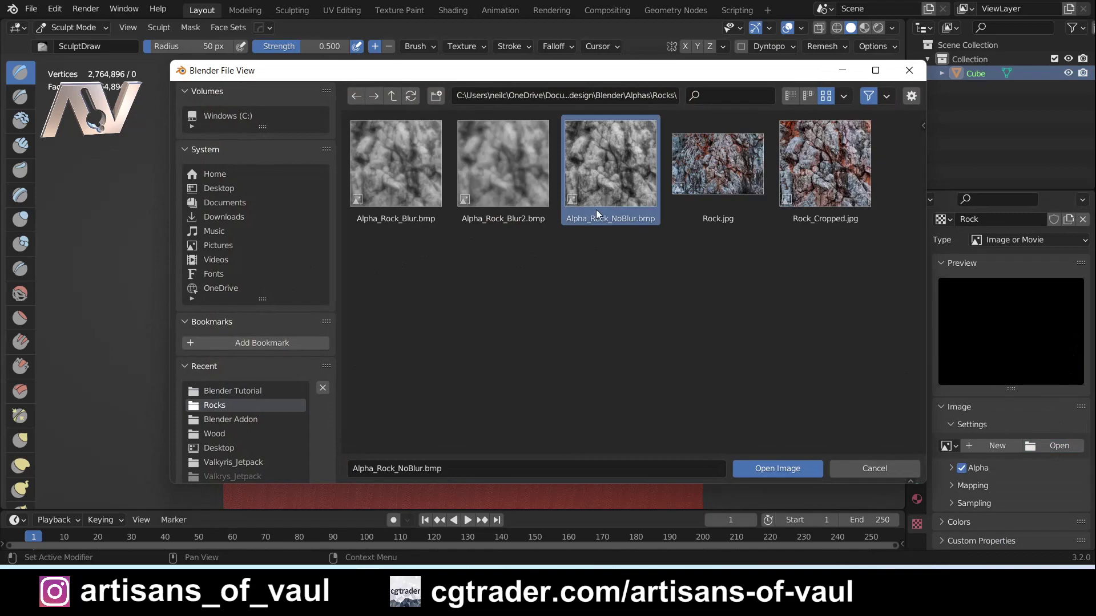
pyautogui.click(780, 465)
# Stamp a rock patch with the unblurred alpha on the slab, just above the middle patch.
pyautogui.moveTo(462, 182); pyautogui.dragTo(465, 227, button='middle')
pyautogui.moveTo(505, 217)
pyautogui.mouseDown()
pyautogui.moveTo(474, 217)
pyautogui.moveTo(445, 189)
pyautogui.moveTo(434, 240)
pyautogui.moveTo(528, 221)
pyautogui.mouseUp()
pyautogui.scroll(2, 527, 221)
pyautogui.moveTo(513, 240)
pyautogui.mouseDown(button='middle')
pyautogui.moveTo(495, 255)
pyautogui.moveTo(440, 374)
pyautogui.moveTo(508, 313)
pyautogui.moveTo(476, 278)
pyautogui.mouseUp(button='middle')
pyautogui.scroll(2, 495, 255)
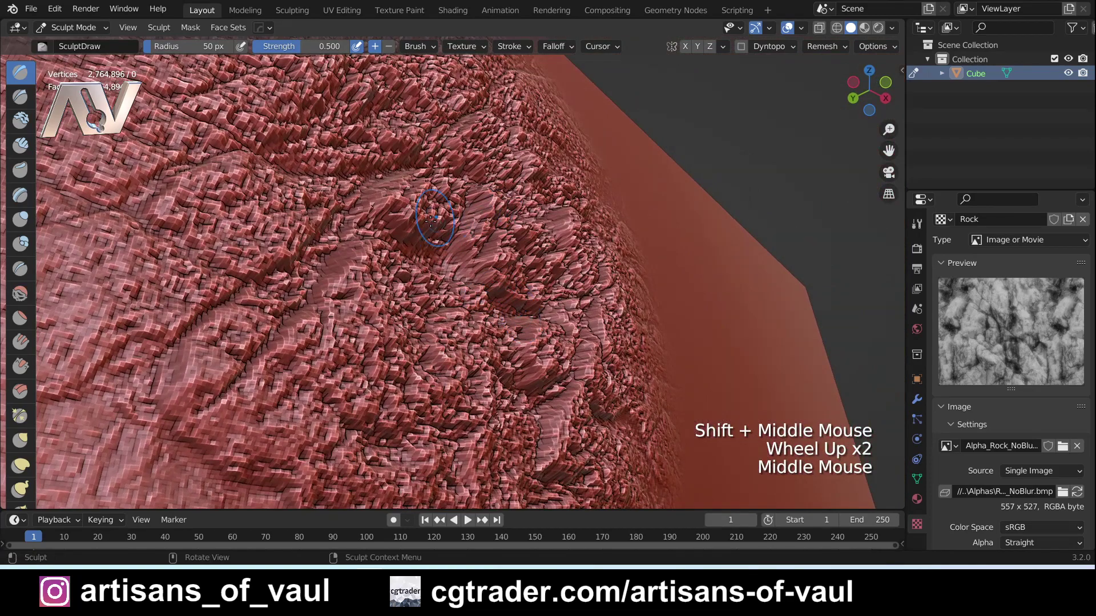
# Examine the surface noise and relief of the unblurred rock patch close up and from several angles.
pyautogui.scroll(-2, 430, 220)
pyautogui.moveTo(431, 220); pyautogui.dragTo(445, 182, button='middle')
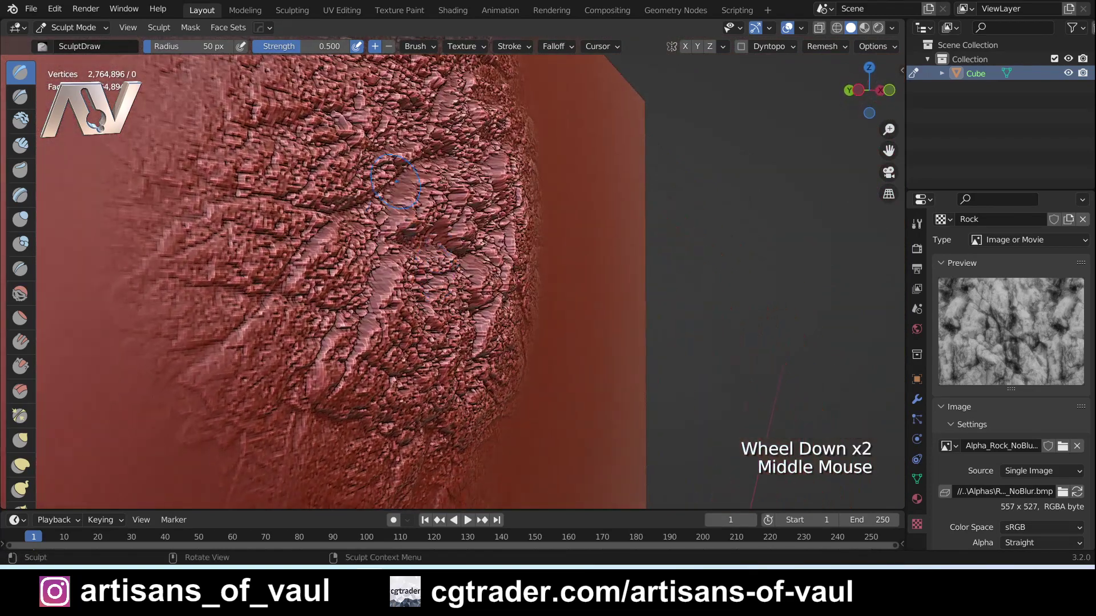
pyautogui.scroll(2, 440, 238)
pyautogui.moveTo(440, 237); pyautogui.dragTo(306, 237, button='middle')
pyautogui.scroll(-1, 417, 209)
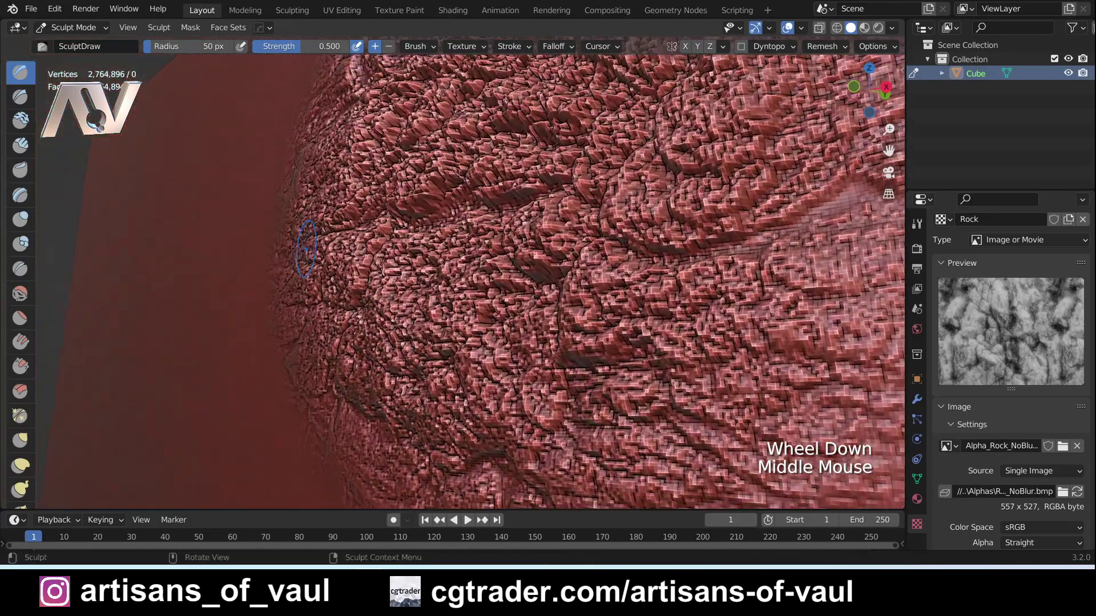
pyautogui.scroll(-2, 436, 245)
pyautogui.moveTo(435, 245); pyautogui.dragTo(494, 276, button='middle')
pyautogui.scroll(-2, 530, 278)
pyautogui.scroll(5, 452, 306)
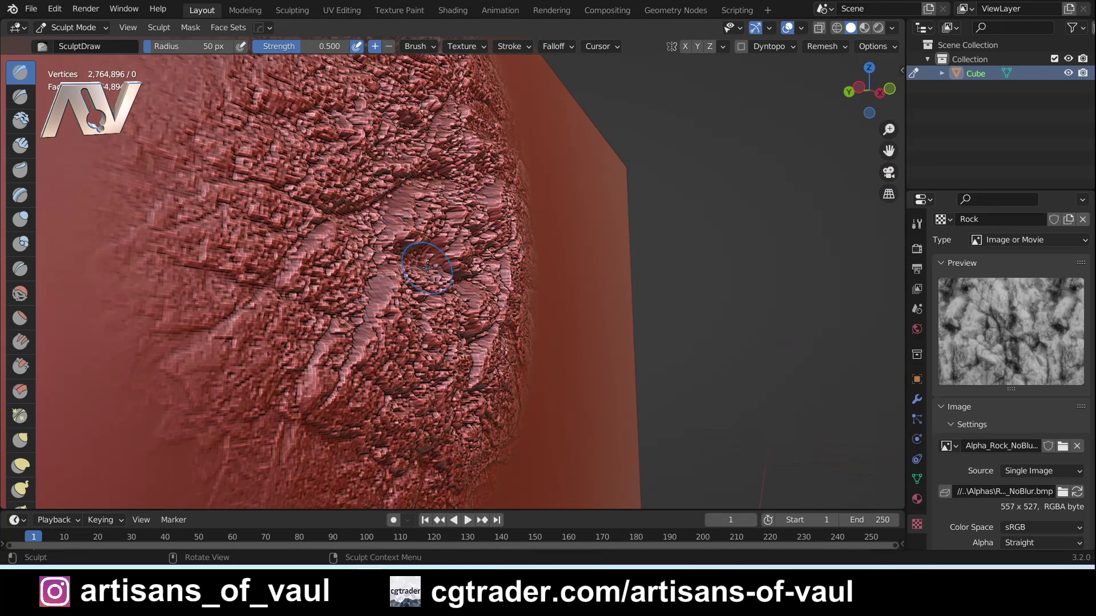
pyautogui.scroll(-1, 406, 244)
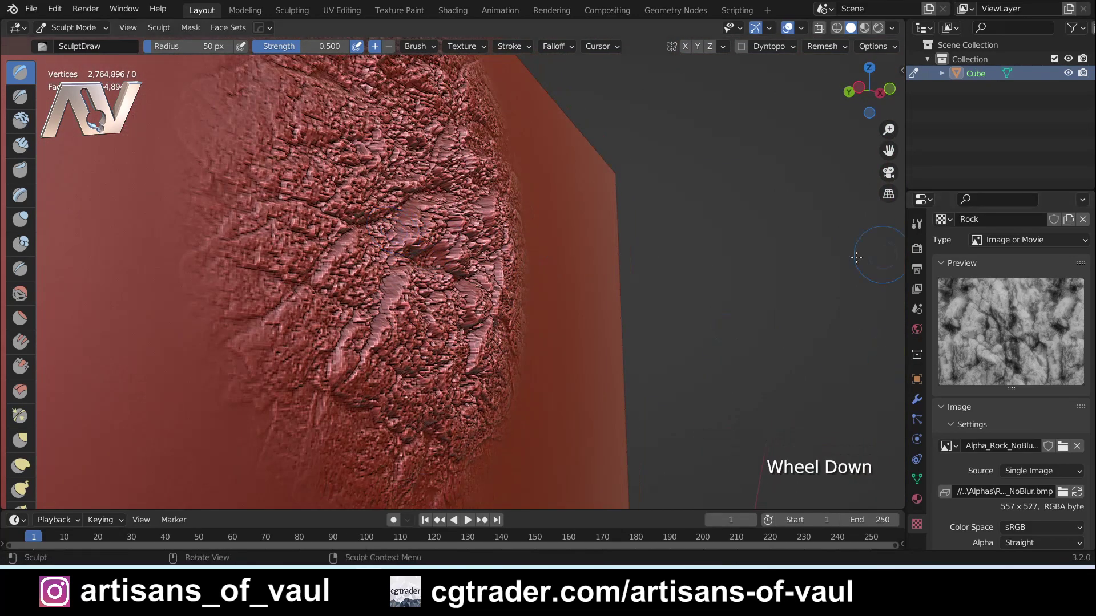
pyautogui.scroll(-2, 494, 291)
pyautogui.moveTo(494, 291); pyautogui.dragTo(382, 266, button='middle')
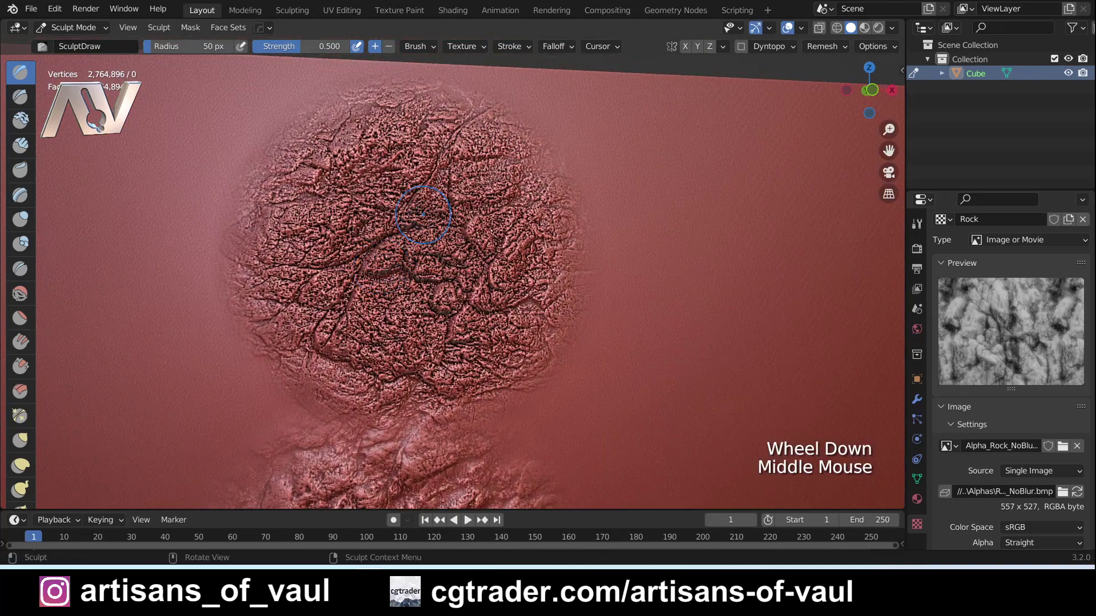
# Replace the Rock brush texture's image with Alpha_Rock_Blur2.bmp.
pyautogui.scroll(-2, 428, 255)
pyautogui.keyDown('shift'); pyautogui.moveTo(423, 365); pyautogui.dragTo(443, 188, button='middle'); pyautogui.keyUp('shift')
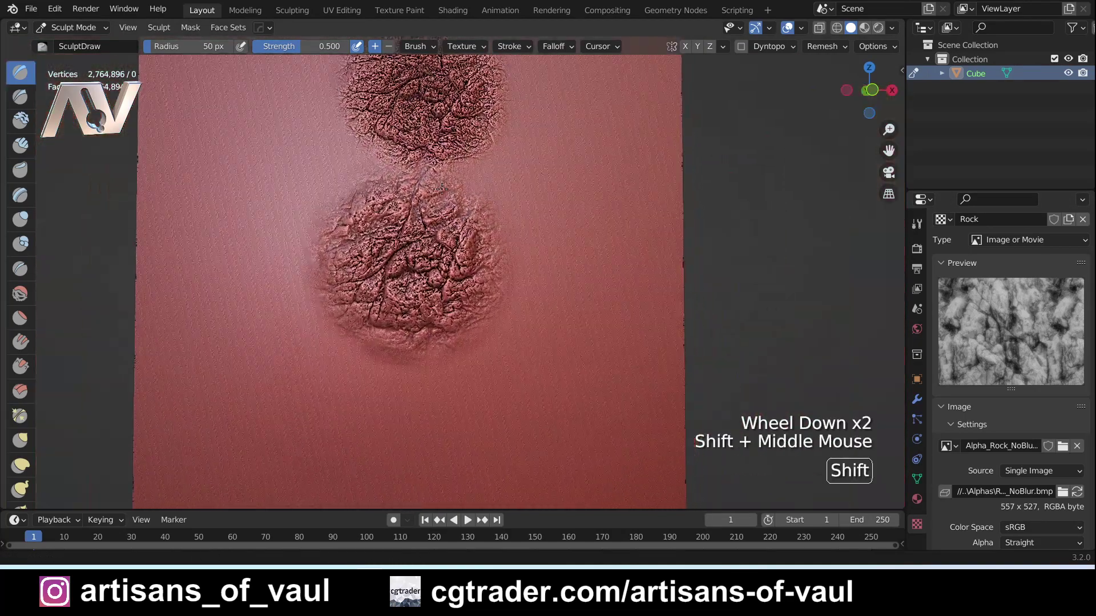
pyautogui.keyDown('shift'); pyautogui.moveTo(428, 330); pyautogui.dragTo(434, 188, button='middle'); pyautogui.keyUp('shift')
pyautogui.moveTo(433, 188); pyautogui.dragTo(448, 347, button='middle')
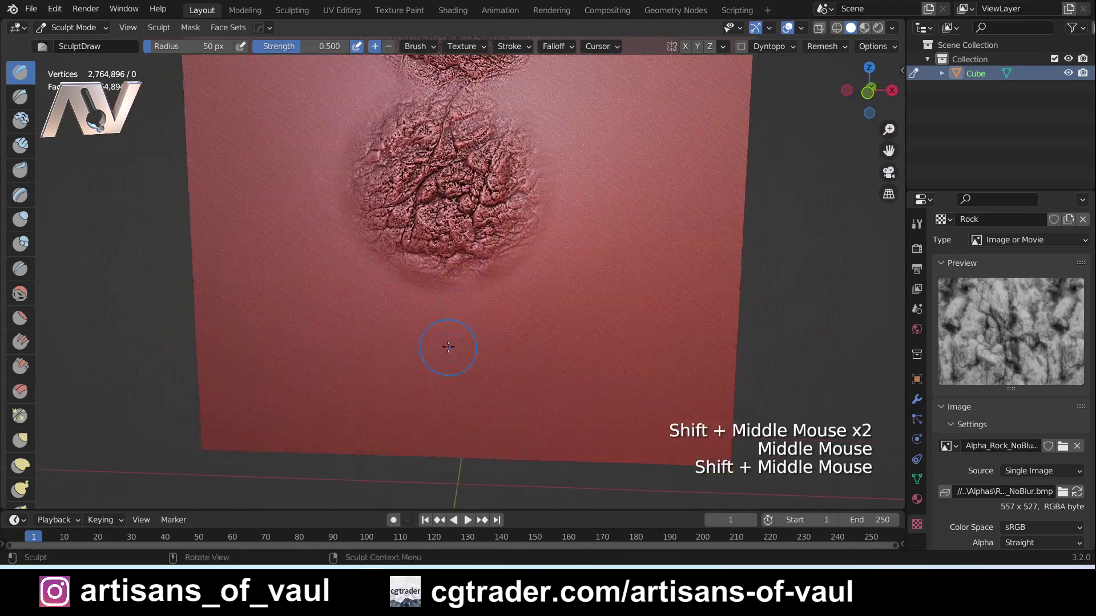
pyautogui.click(1077, 446)
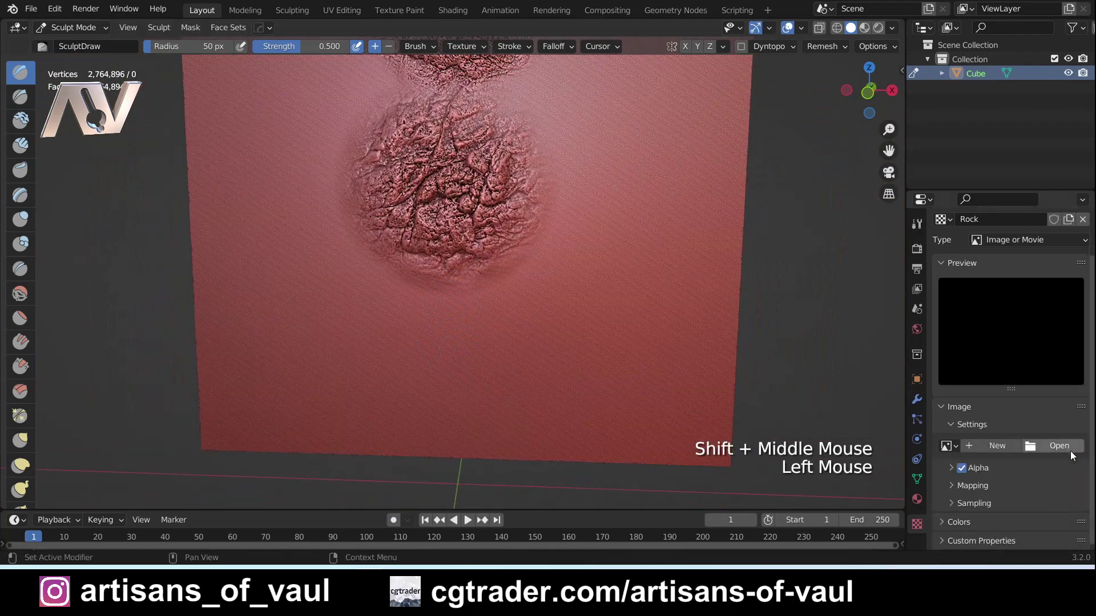
pyautogui.click(1064, 447)
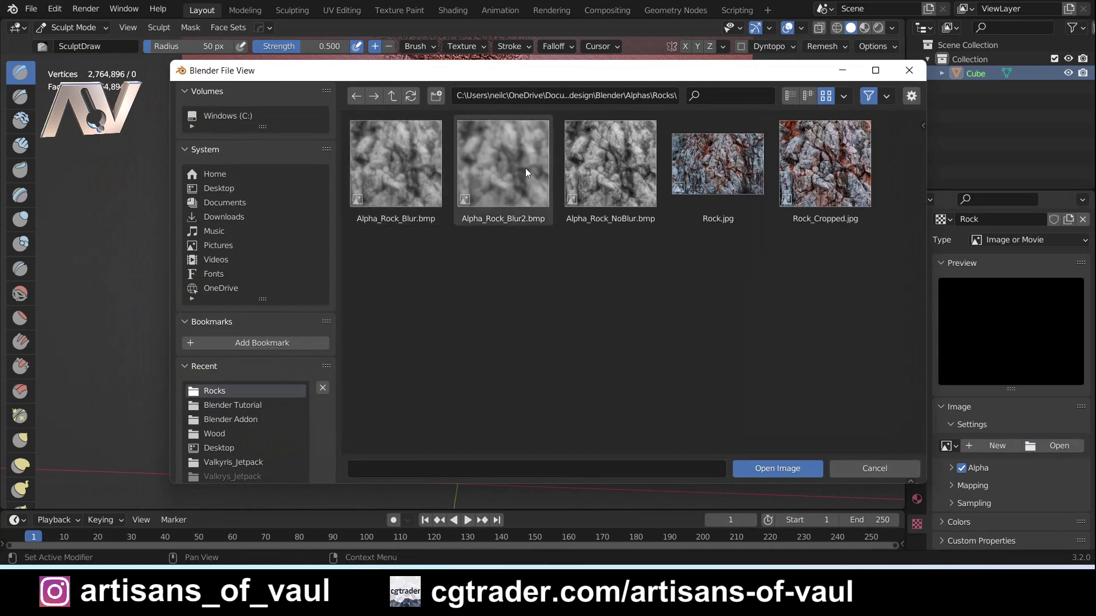
pyautogui.click(525, 168)
pyautogui.click(770, 467)
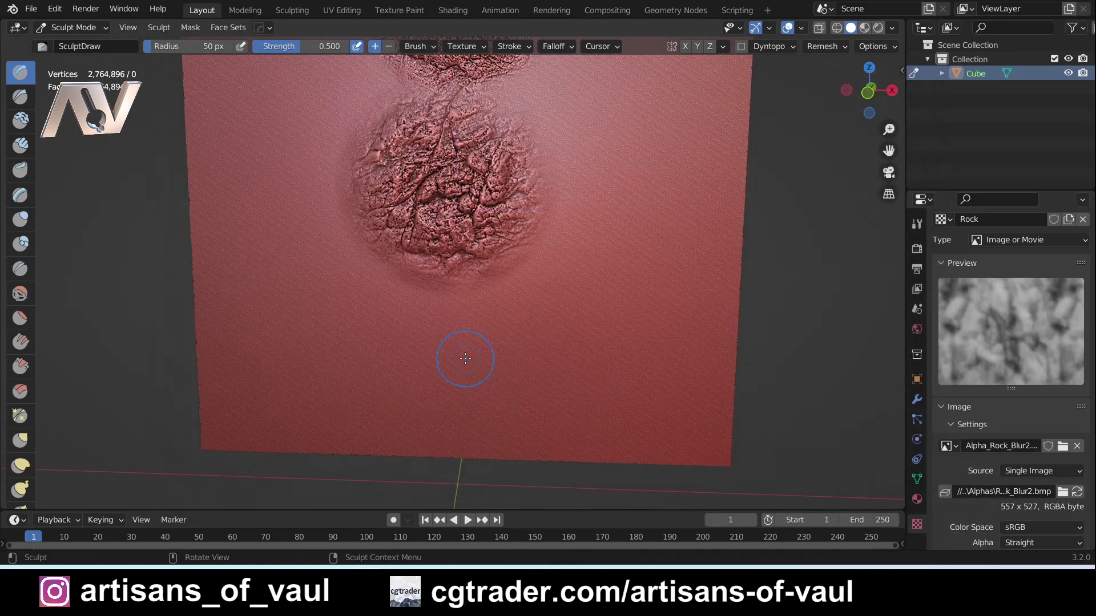
# Stamp a rock patch with the more blurred alpha on the slab, just below the middle patch.
pyautogui.moveTo(483, 360)
pyautogui.mouseDown()
pyautogui.moveTo(579, 352)
pyautogui.moveTo(514, 320)
pyautogui.moveTo(590, 352)
pyautogui.moveTo(514, 330)
pyautogui.moveTo(538, 361)
pyautogui.mouseUp()
pyautogui.scroll(3, 538, 362)
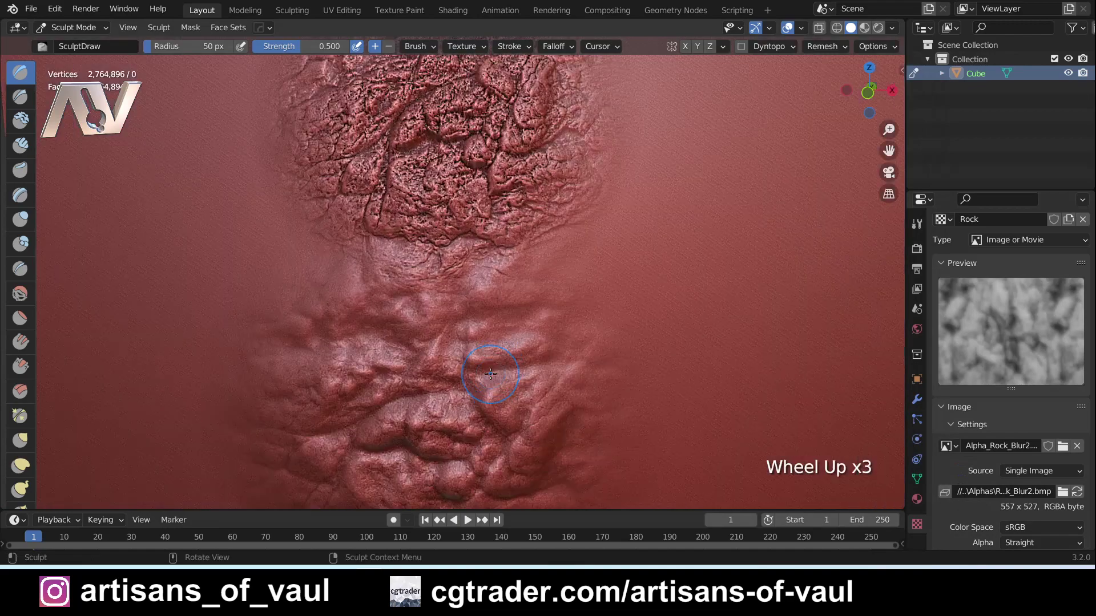
pyautogui.moveTo(538, 362)
pyautogui.mouseDown(button='middle')
pyautogui.moveTo(504, 326)
pyautogui.moveTo(516, 315)
pyautogui.mouseUp(button='middle')
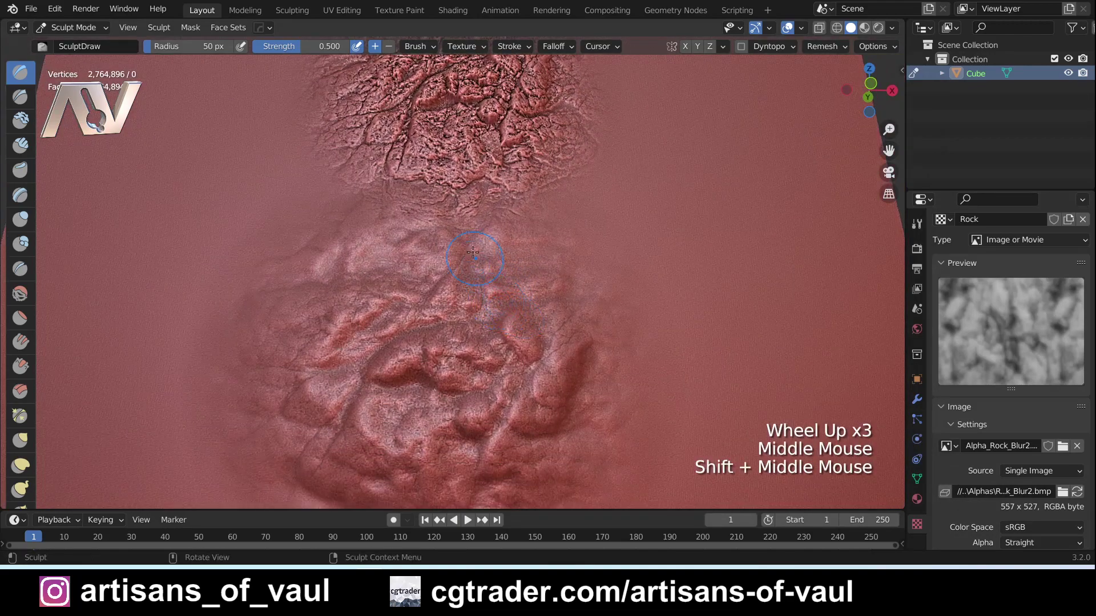
# Examine the smoothness and shapes of the lowest rock patch against the patch above it.
pyautogui.moveTo(457, 351)
pyautogui.mouseDown(button='middle')
pyautogui.moveTo(434, 365)
pyautogui.moveTo(511, 308)
pyautogui.moveTo(627, 280)
pyautogui.mouseUp(button='middle')
pyautogui.scroll(1, 512, 309)
pyautogui.scroll(1, 512, 309)
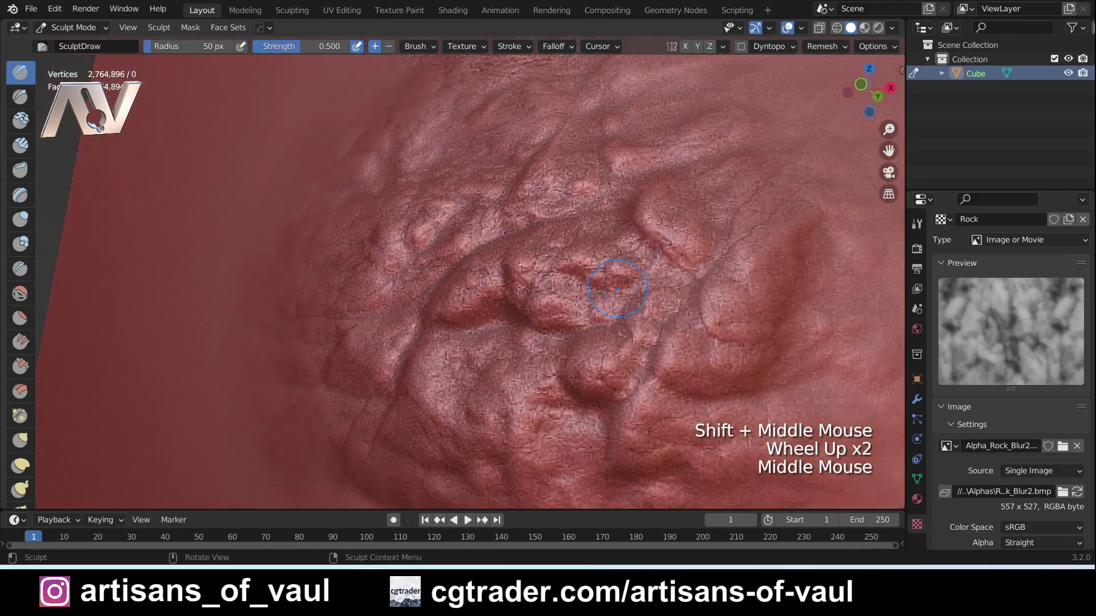
pyautogui.moveTo(506, 317)
pyautogui.mouseDown(button='middle')
pyautogui.moveTo(618, 333)
pyautogui.moveTo(551, 270)
pyautogui.moveTo(403, 323)
pyautogui.mouseUp(button='middle')
pyautogui.scroll(-2, 618, 333)
pyautogui.scroll(-2, 551, 270)
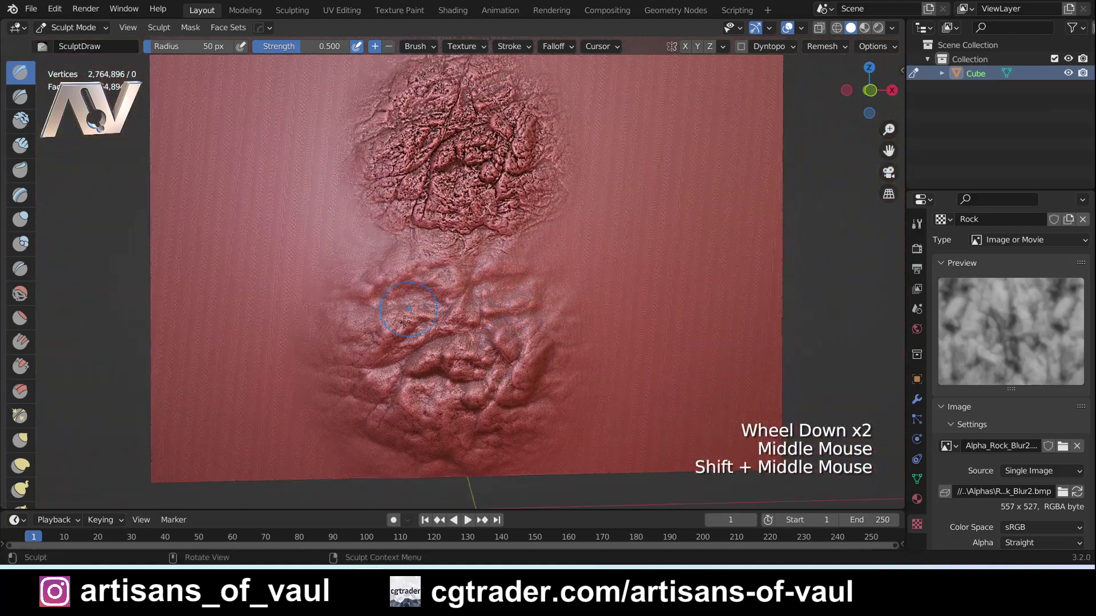
pyautogui.moveTo(472, 313)
pyautogui.keyDown('shift'); pyautogui.mouseDown(button='middle')
pyautogui.moveTo(430, 380)
pyautogui.moveTo(458, 250)
pyautogui.mouseUp(button='middle'); pyautogui.keyUp('shift')
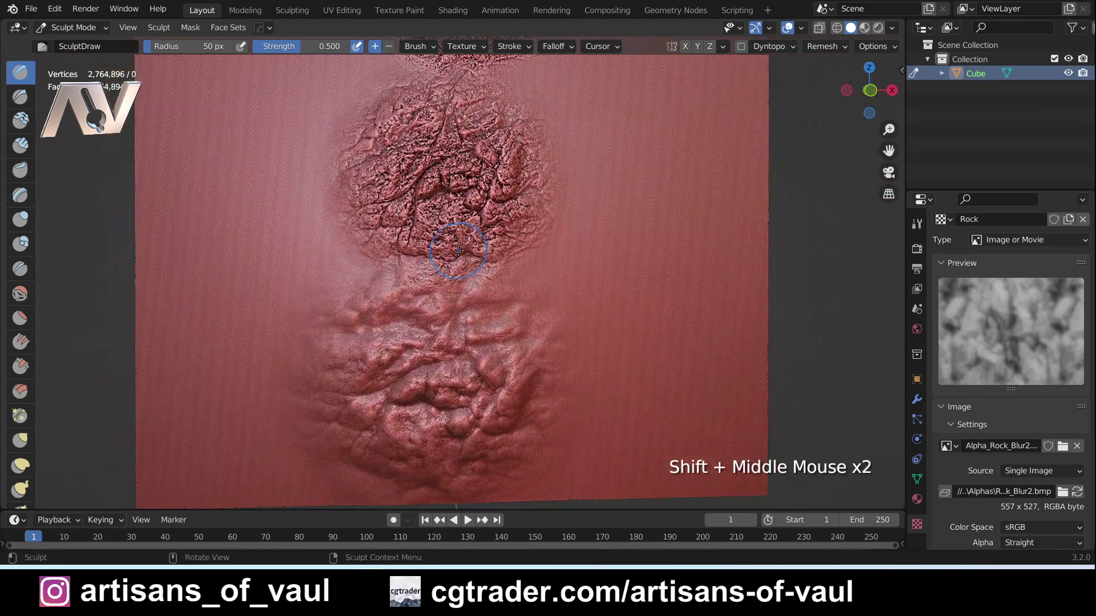
pyautogui.scroll(-1, 462, 251)
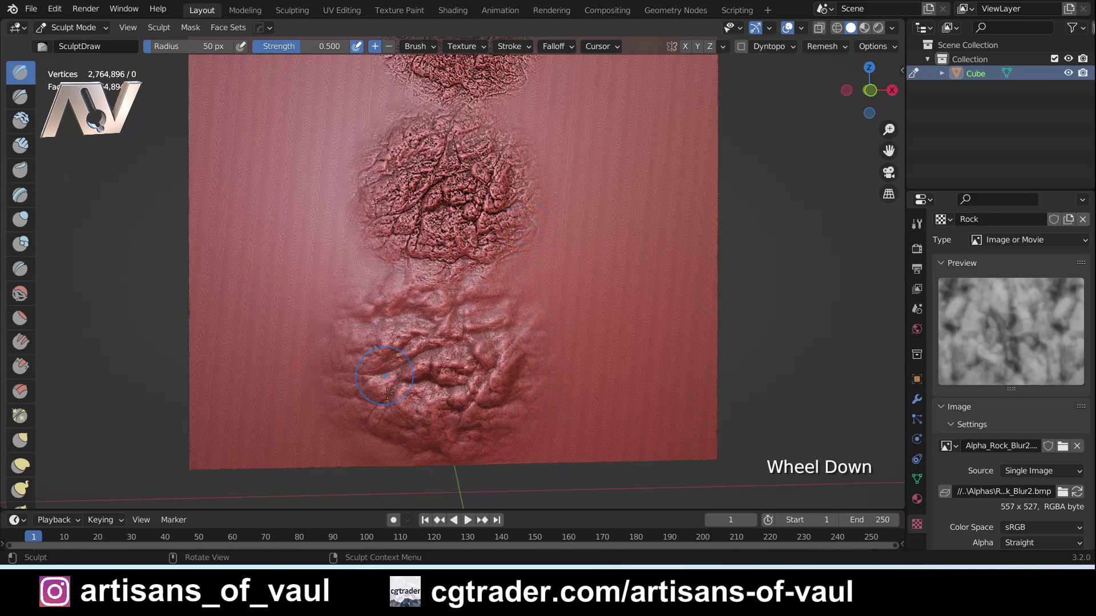
pyautogui.scroll(1, 533, 386)
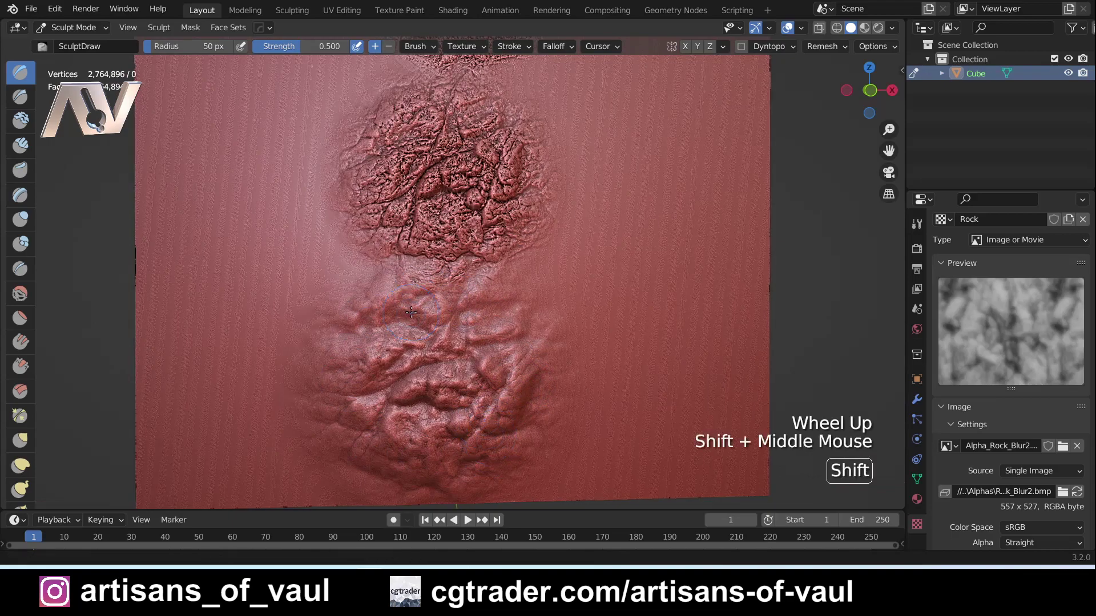
# Compare the detail and height of all three rock patches from the front, from an angle and across the slab's surface.
pyautogui.keyDown('shift'); pyautogui.moveTo(465, 80); pyautogui.dragTo(474, 205, button='middle'); pyautogui.keyUp('shift')
pyautogui.scroll(2, 474, 199)
pyautogui.moveTo(429, 310); pyautogui.dragTo(518, 298, button='middle')
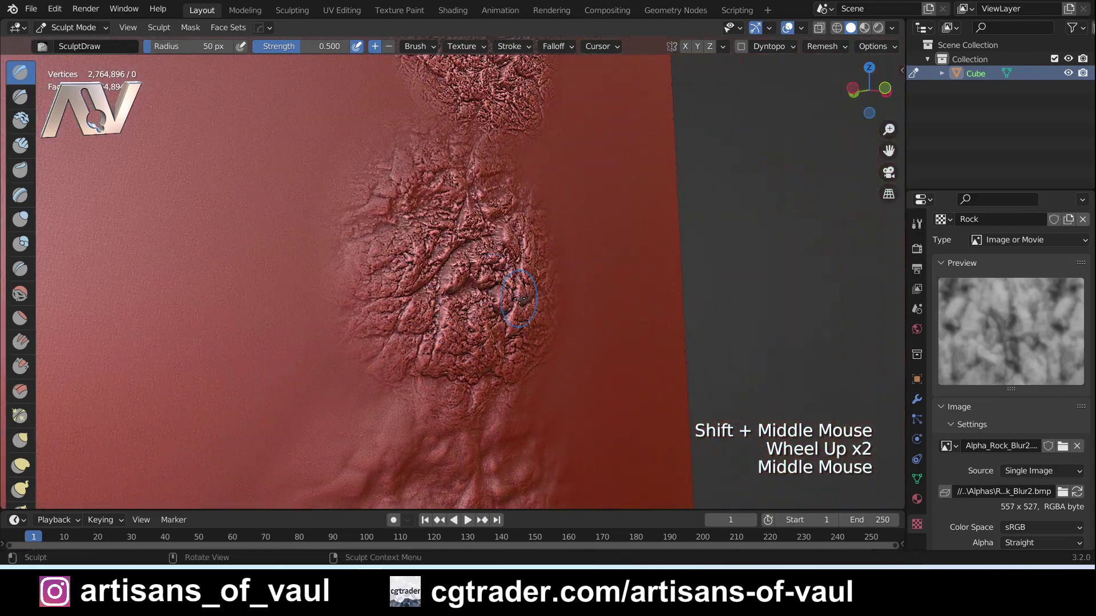
pyautogui.scroll(2, 400, 290)
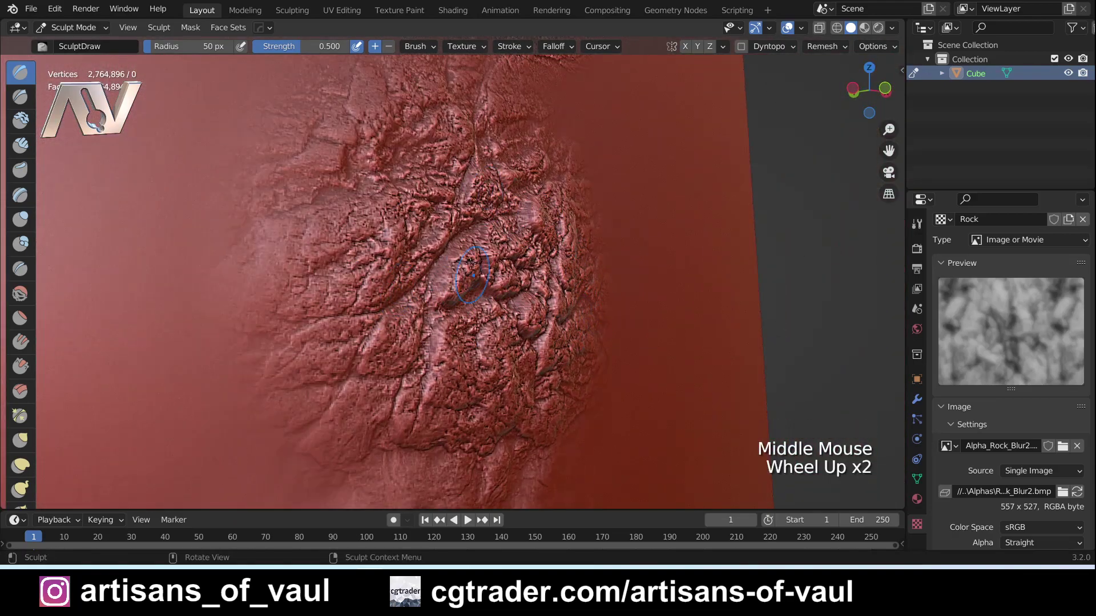
pyautogui.scroll(-2, 458, 260)
pyautogui.moveTo(458, 260); pyautogui.dragTo(448, 319, button='middle')
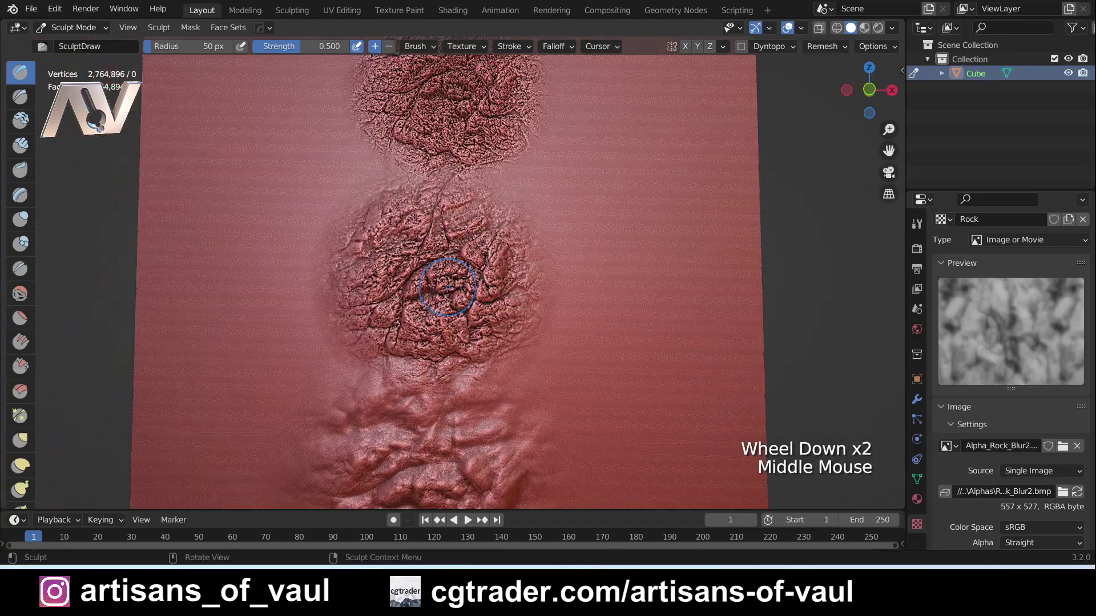
pyautogui.scroll(-2, 447, 320)
pyautogui.scroll(2, 505, 358)
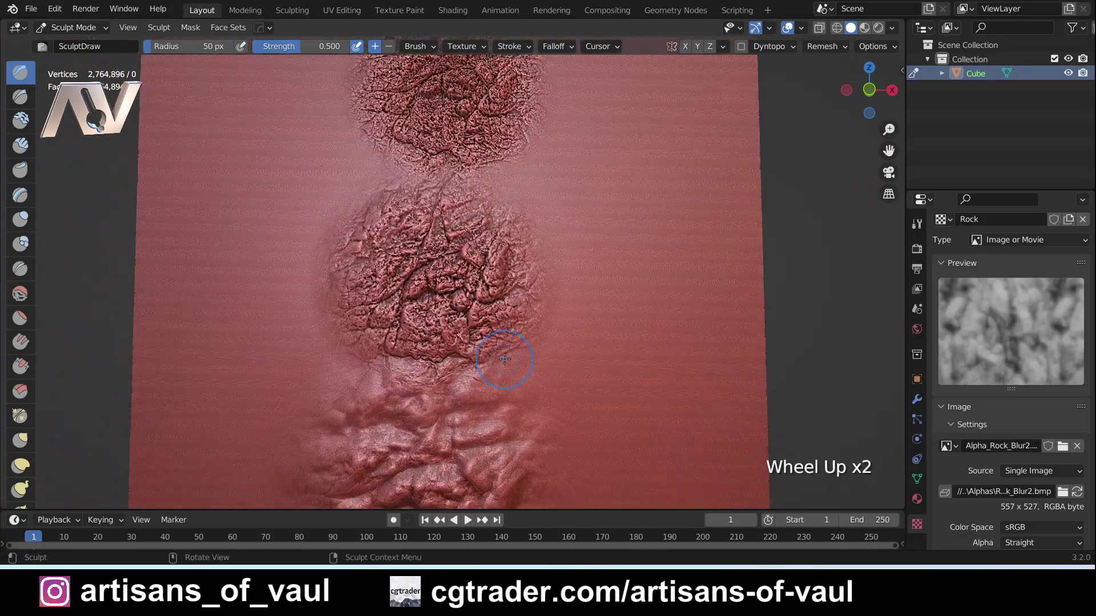
pyautogui.moveTo(502, 395); pyautogui.dragTo(516, 271, button='middle')
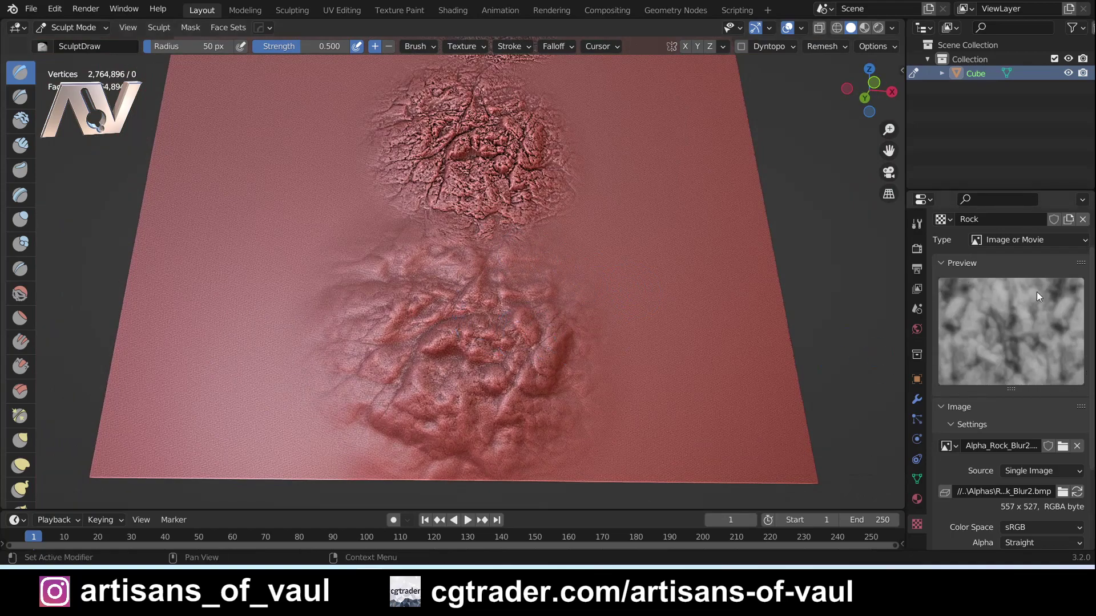
pyautogui.moveTo(632, 265); pyautogui.dragTo(607, 303, button='middle')
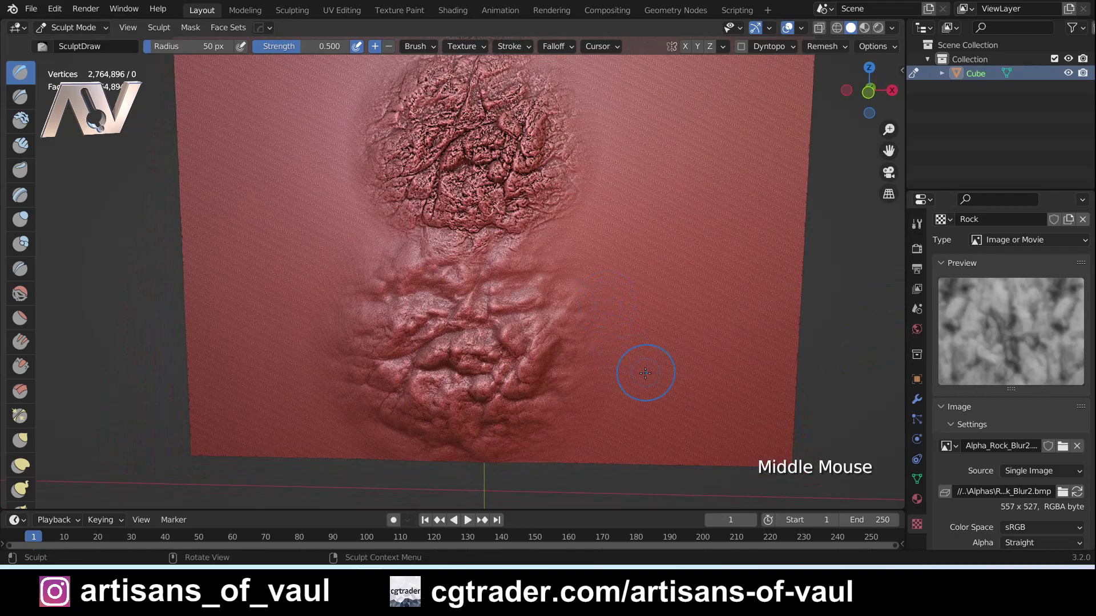
pyautogui.moveTo(645, 373)
pyautogui.mouseDown(button='middle')
pyautogui.moveTo(616, 337)
pyautogui.moveTo(382, 392)
pyautogui.mouseUp(button='middle')
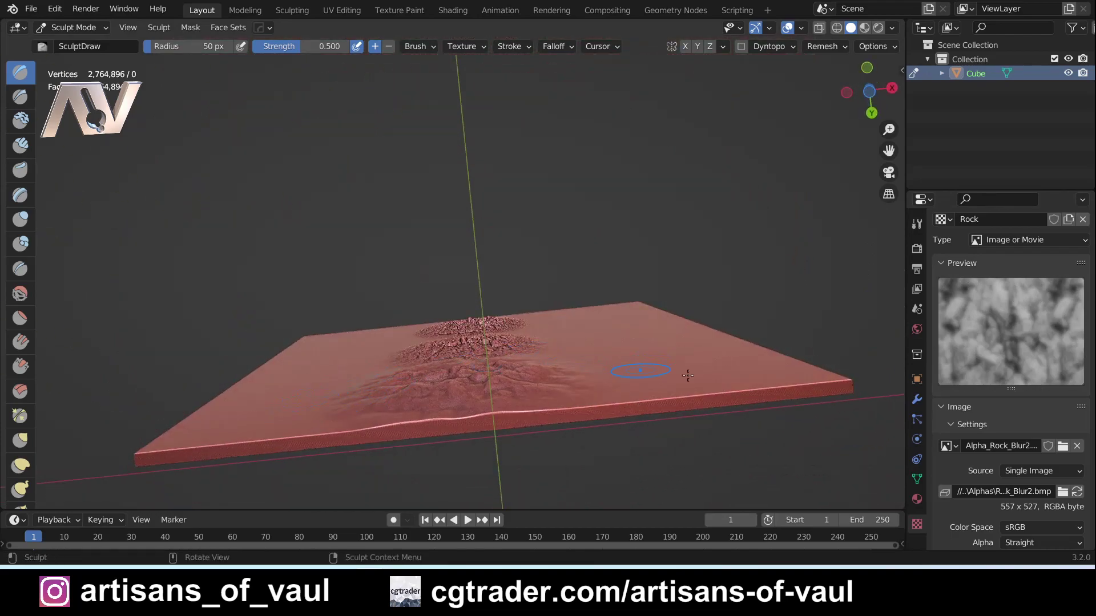
# Set the Draw brush's falloff preset to Constant, keeping the Sphere falloff shape.
pyautogui.scroll(2, 332, 373)
pyautogui.click(916, 224)
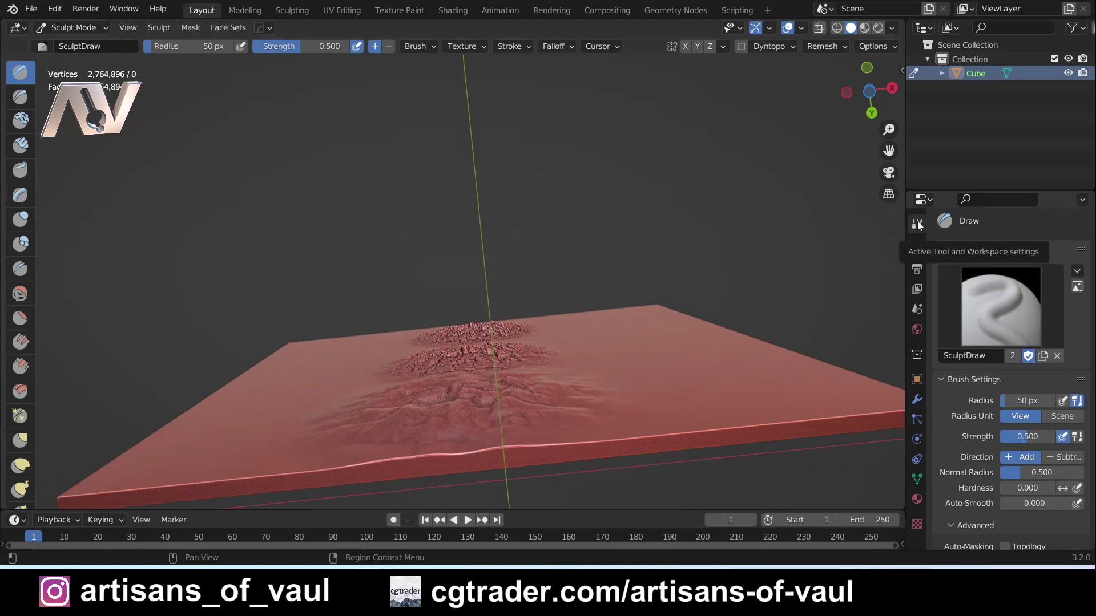
pyautogui.scroll(-11, 986, 288)
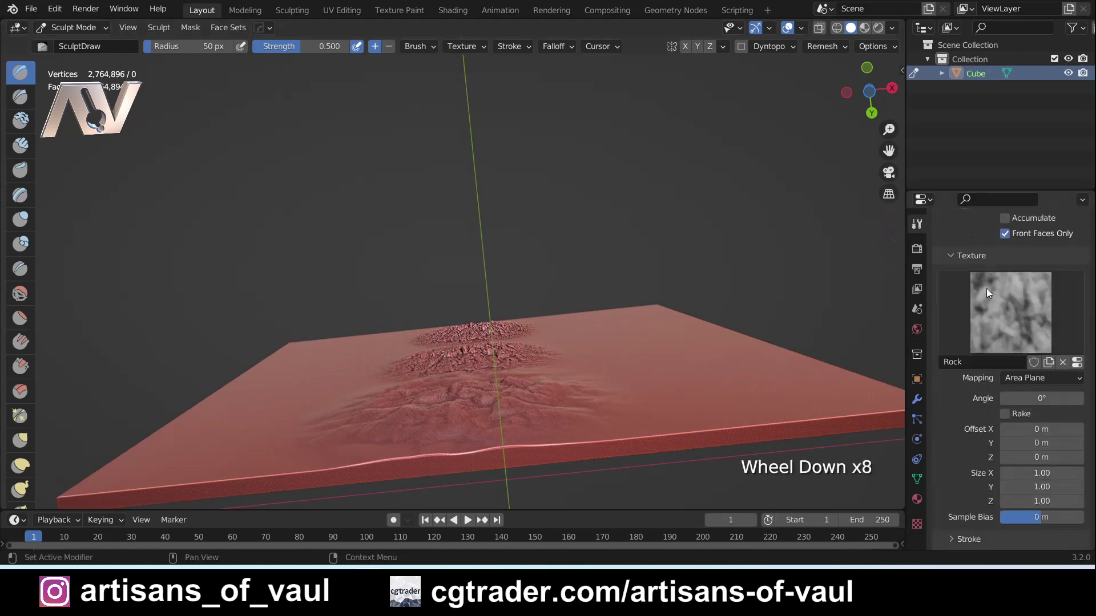
pyautogui.scroll(-3, 986, 293)
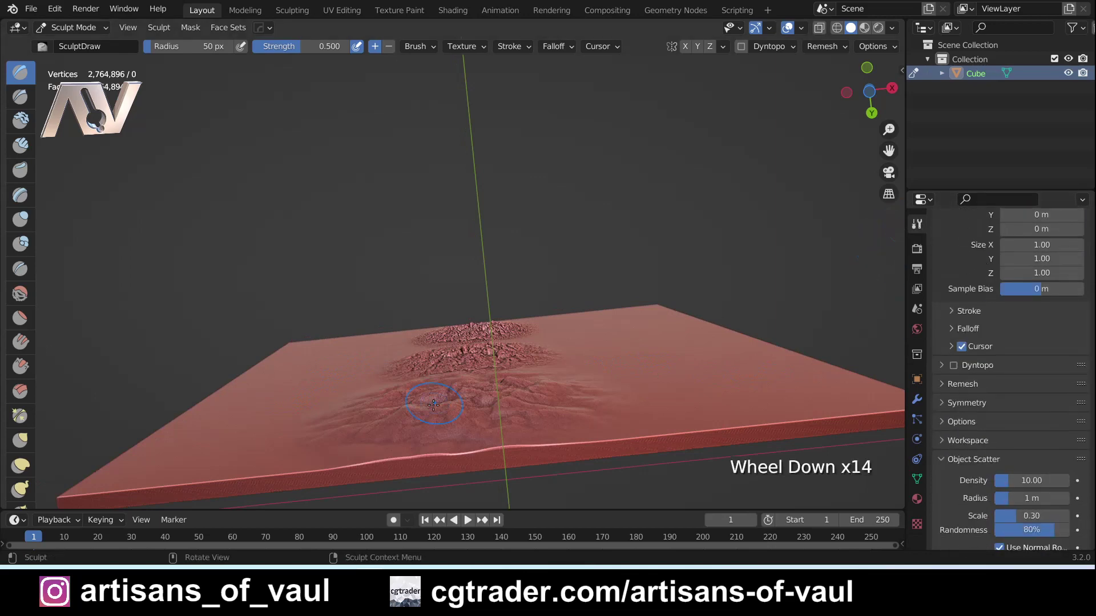
pyautogui.click(950, 328)
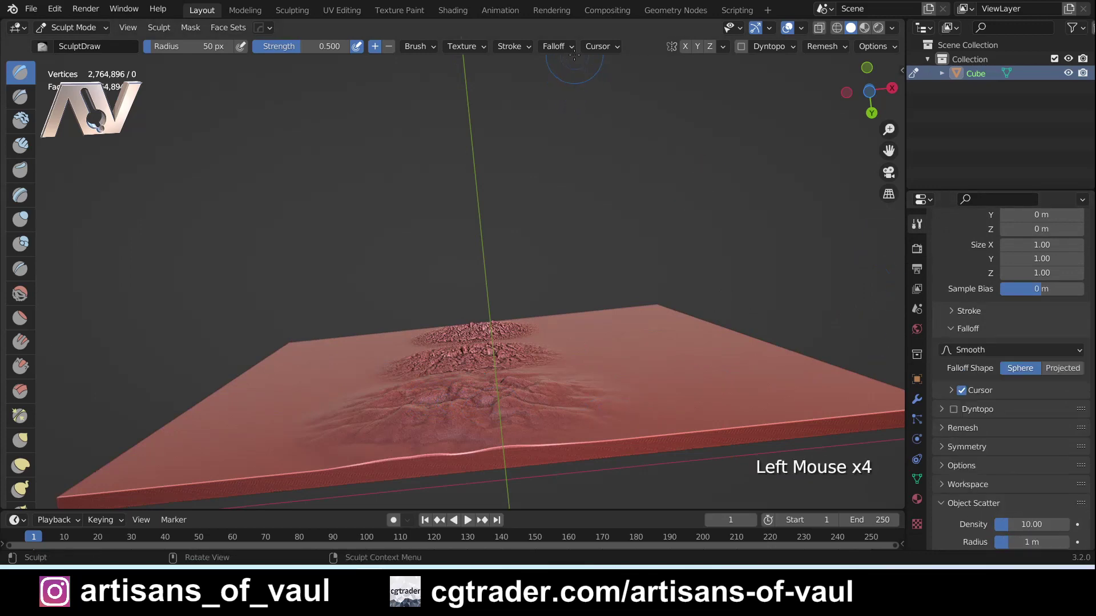
pyautogui.click(568, 46)
pyautogui.click(563, 48)
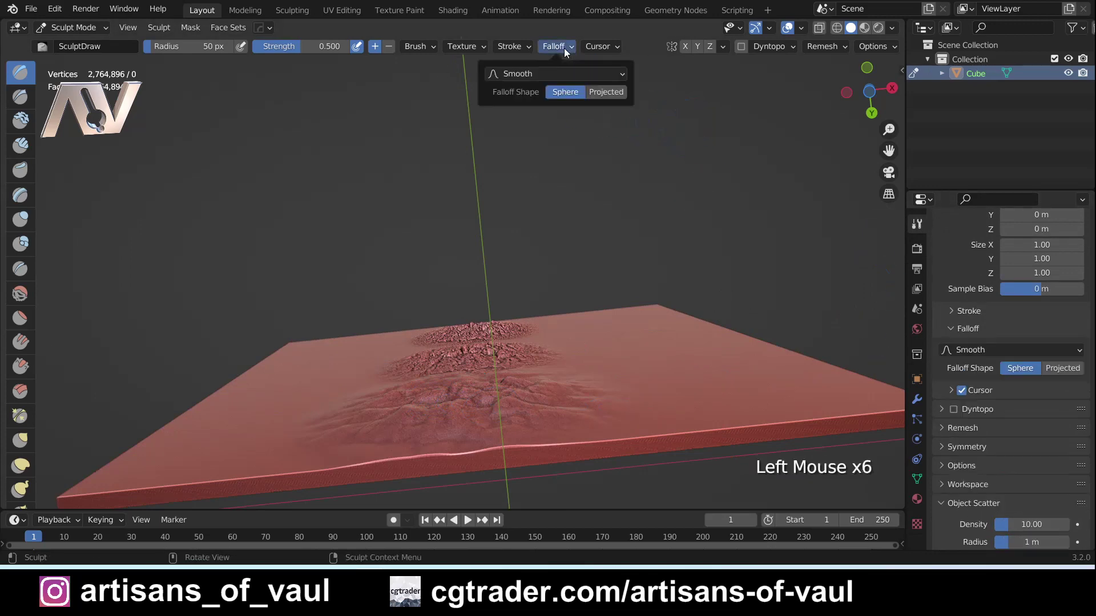
pyautogui.click(539, 74)
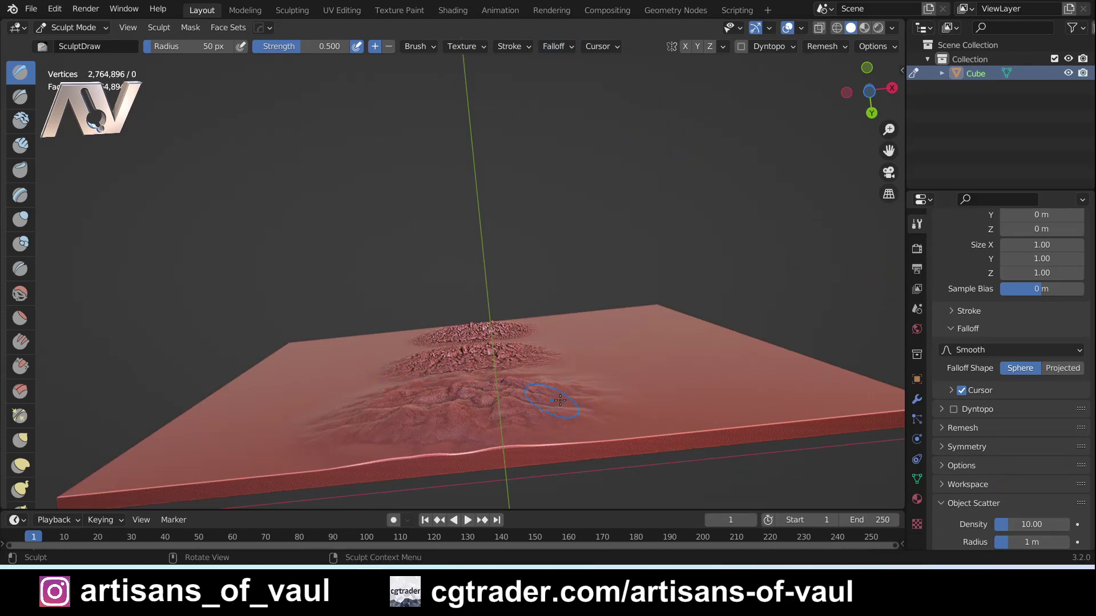
pyautogui.click(520, 48)
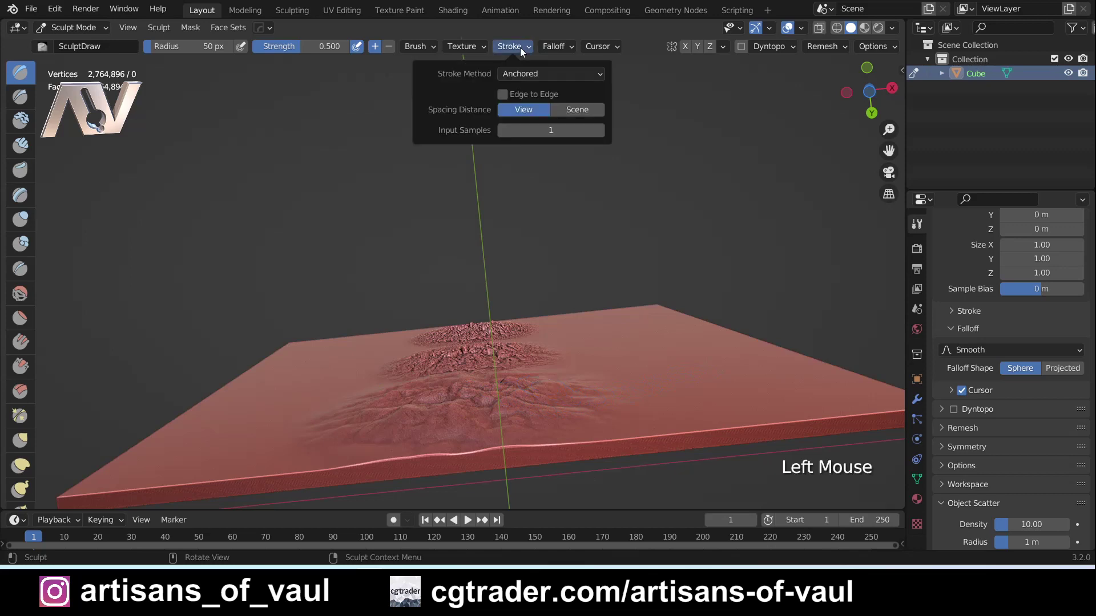
pyautogui.click(545, 44)
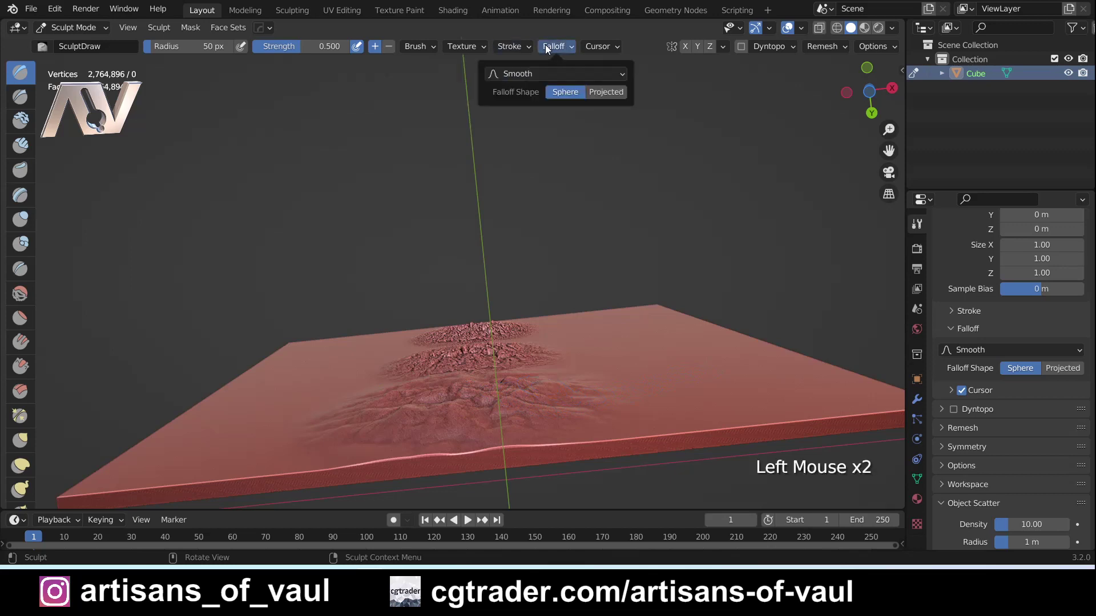
pyautogui.click(541, 73)
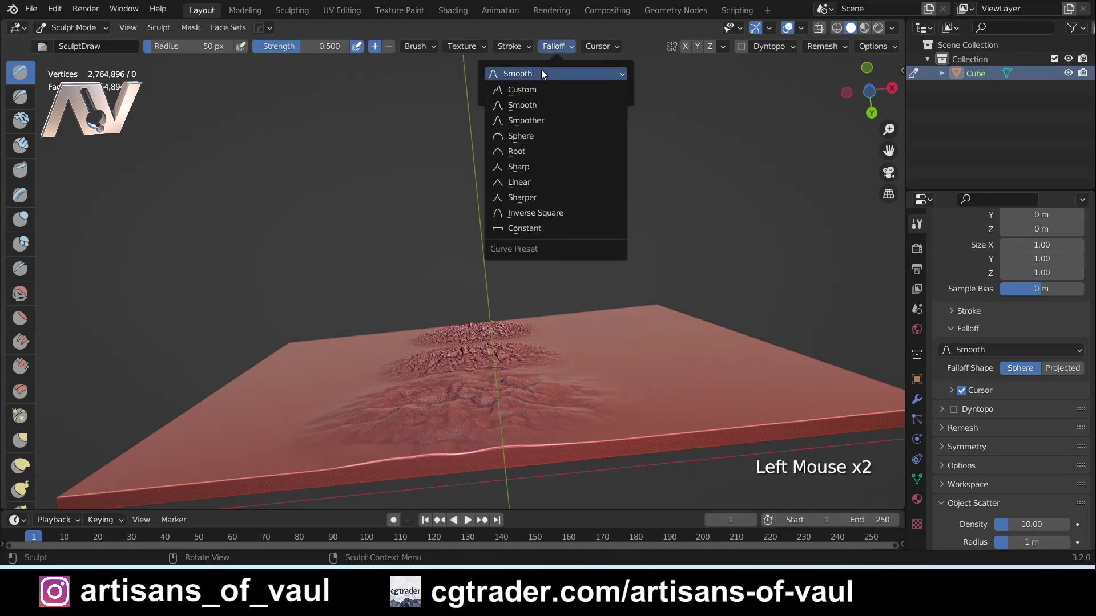
pyautogui.click(528, 228)
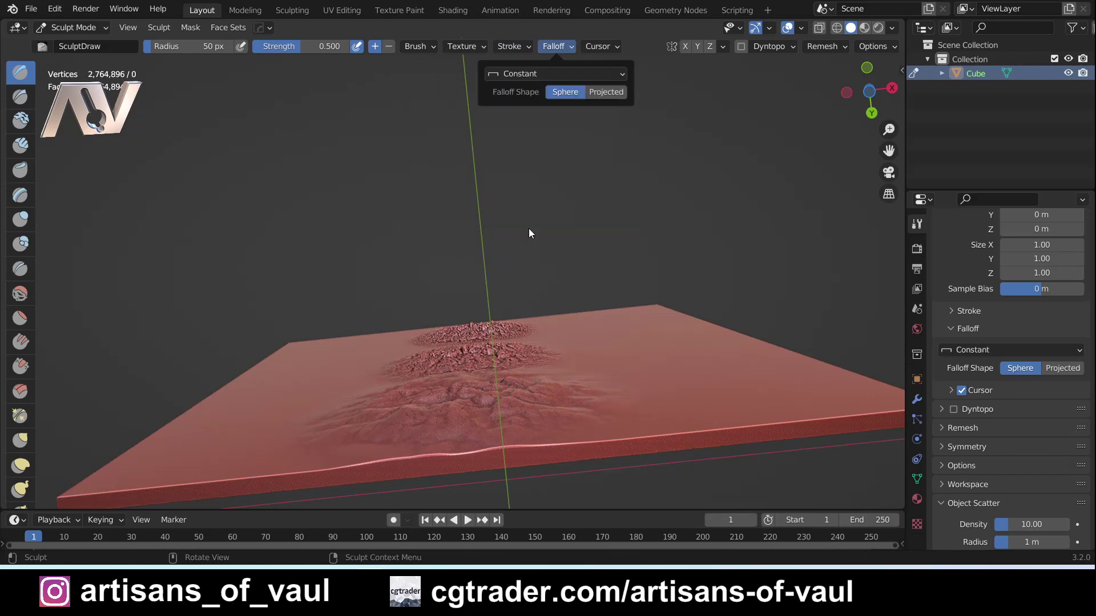
# Stamp a round rock patch with the constant-falloff brush on the slab, directly beside the middle patch.
pyautogui.moveTo(528, 228); pyautogui.dragTo(564, 53, button='middle')
pyautogui.click(556, 46)
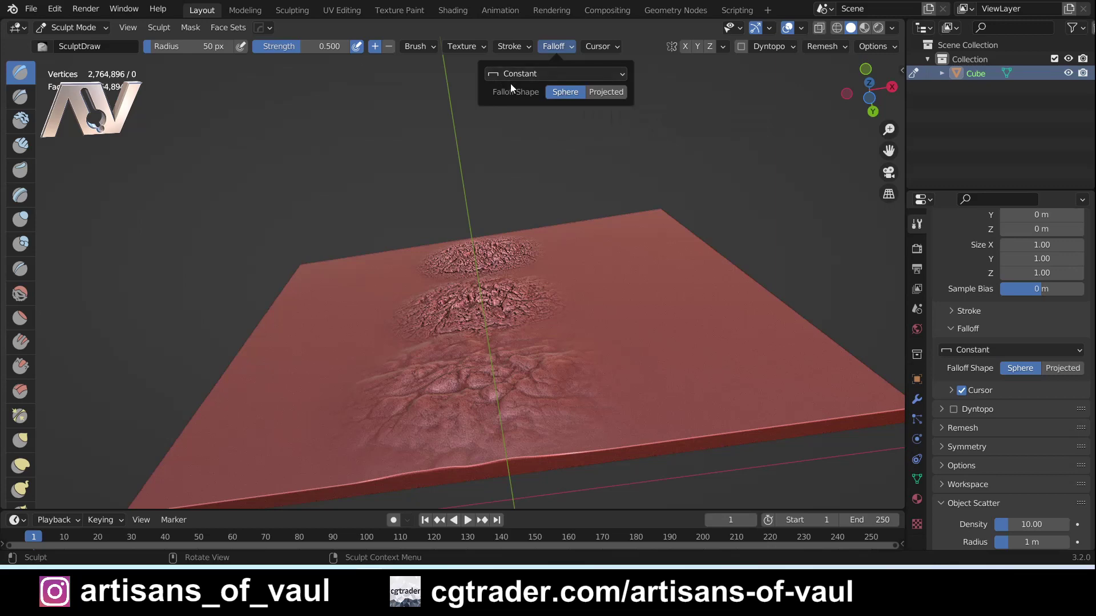
pyautogui.moveTo(583, 298); pyautogui.dragTo(606, 320, button='middle')
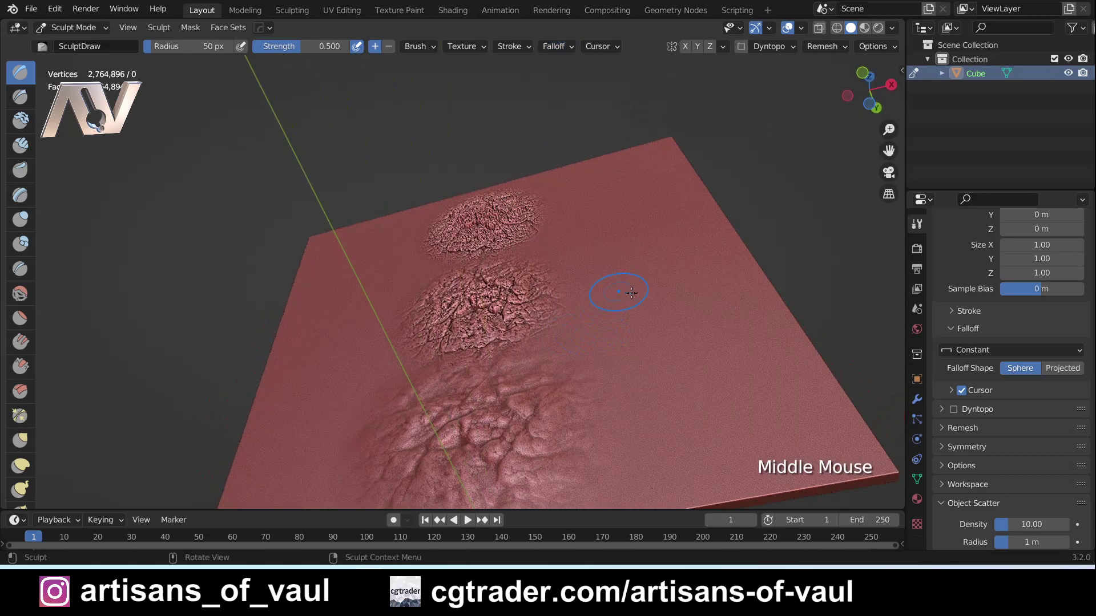
pyautogui.moveTo(632, 293); pyautogui.dragTo(677, 331)
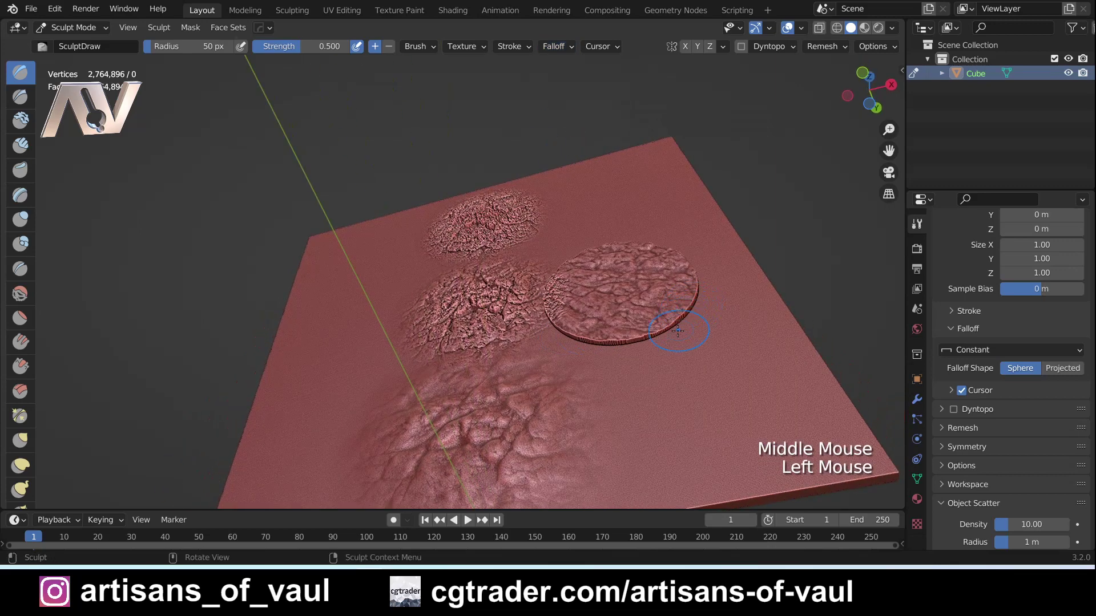
# Examine the new round patch's surface and edge up close, and undo the stamp.
pyautogui.scroll(2, 677, 331)
pyautogui.moveTo(748, 367)
pyautogui.keyDown('shift'); pyautogui.mouseDown(button='middle')
pyautogui.moveTo(525, 371)
pyautogui.moveTo(685, 399)
pyautogui.moveTo(697, 412)
pyautogui.moveTo(508, 371)
pyautogui.moveTo(513, 380)
pyautogui.mouseUp(button='middle'); pyautogui.keyUp('shift')
pyautogui.scroll(2, 525, 371)
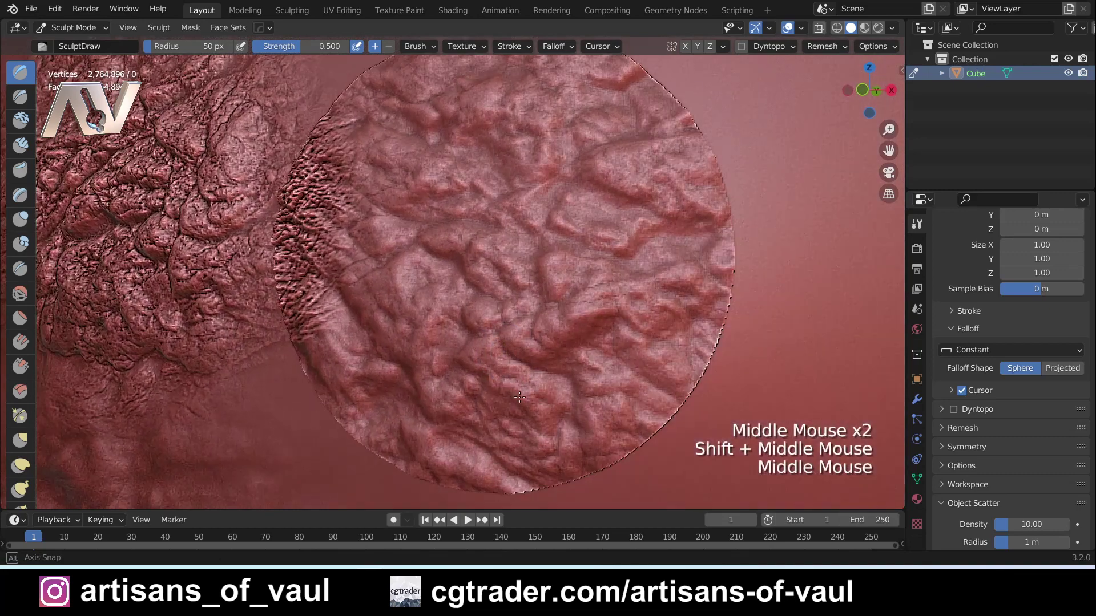
pyautogui.scroll(-1, 519, 385)
pyautogui.hotkey('ctrl', 'z')
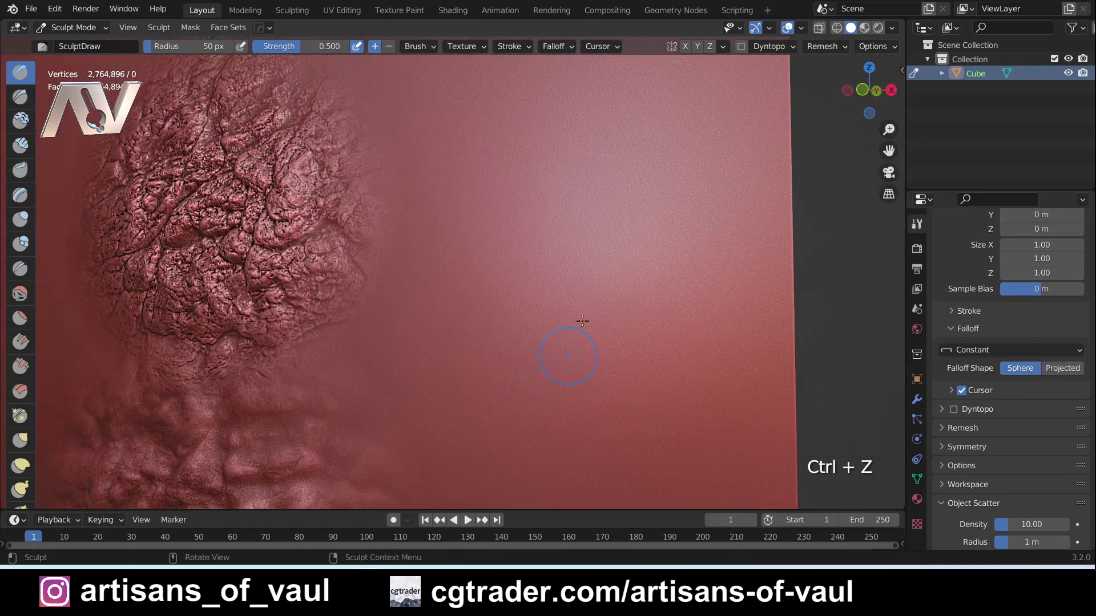
pyautogui.scroll(-2, 532, 143)
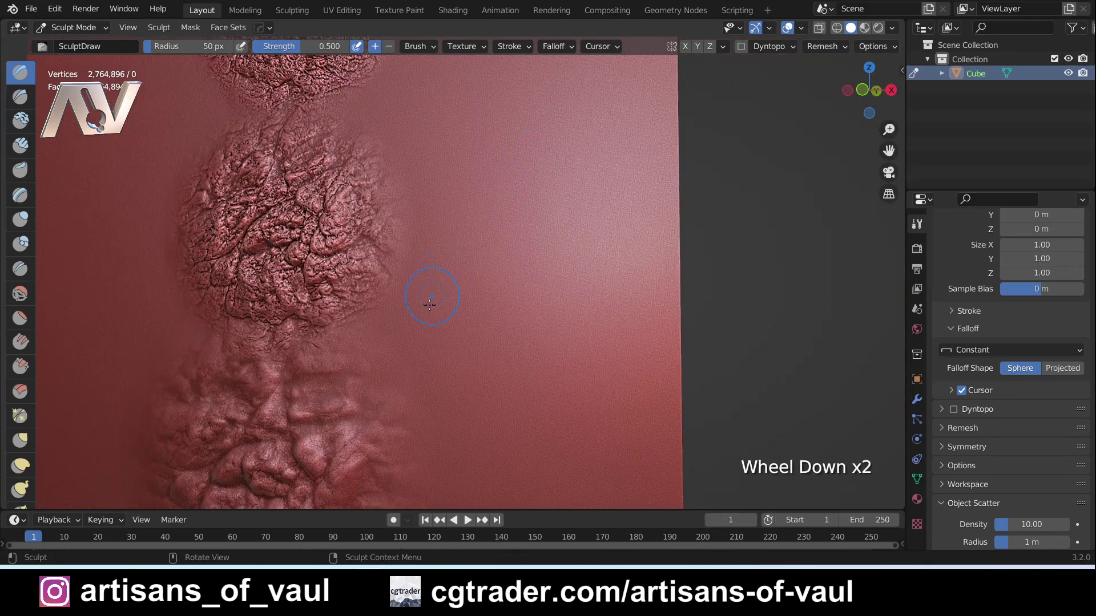
pyautogui.moveTo(429, 304)
pyautogui.keyDown('shift'); pyautogui.mouseDown(button='middle')
pyautogui.moveTo(553, 303)
pyautogui.moveTo(565, 279)
pyautogui.mouseUp(button='middle'); pyautogui.keyUp('shift')
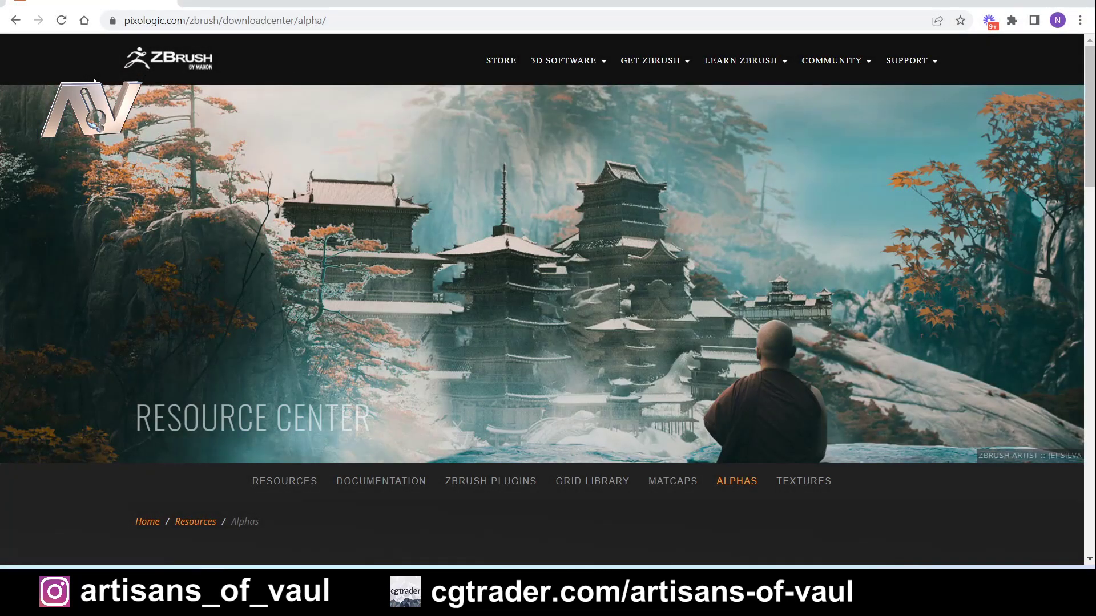
# Switch to the browser's ZBrush alpha library, open the Industrial category and look through its alphas.
pyautogui.scroll(-12, 325, 157)
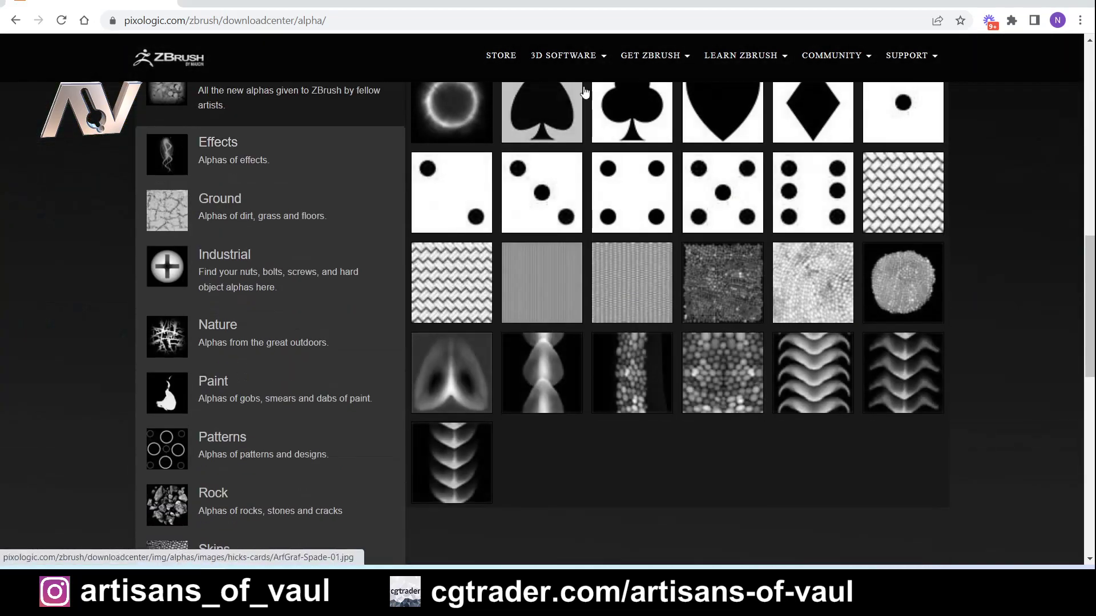
pyautogui.scroll(1, 301, 316)
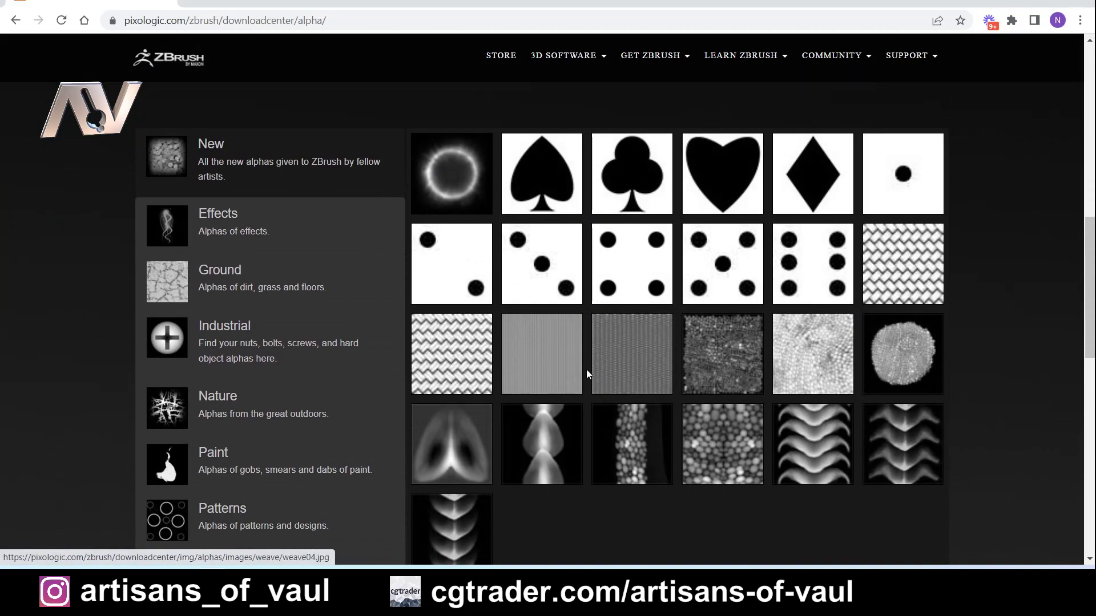
pyautogui.click(250, 334)
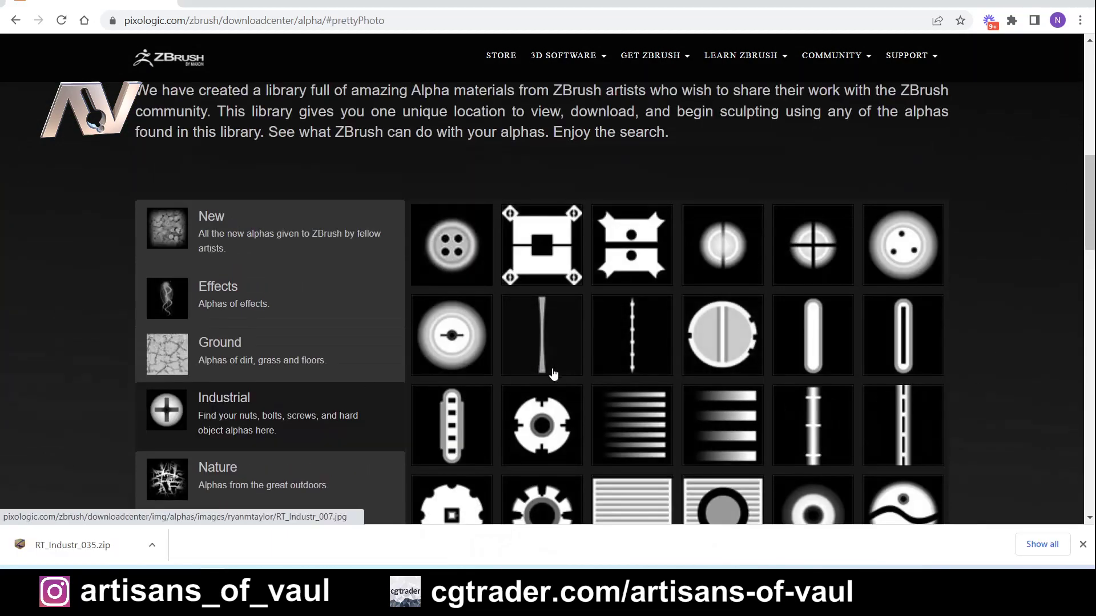
pyautogui.scroll(-2, 508, 314)
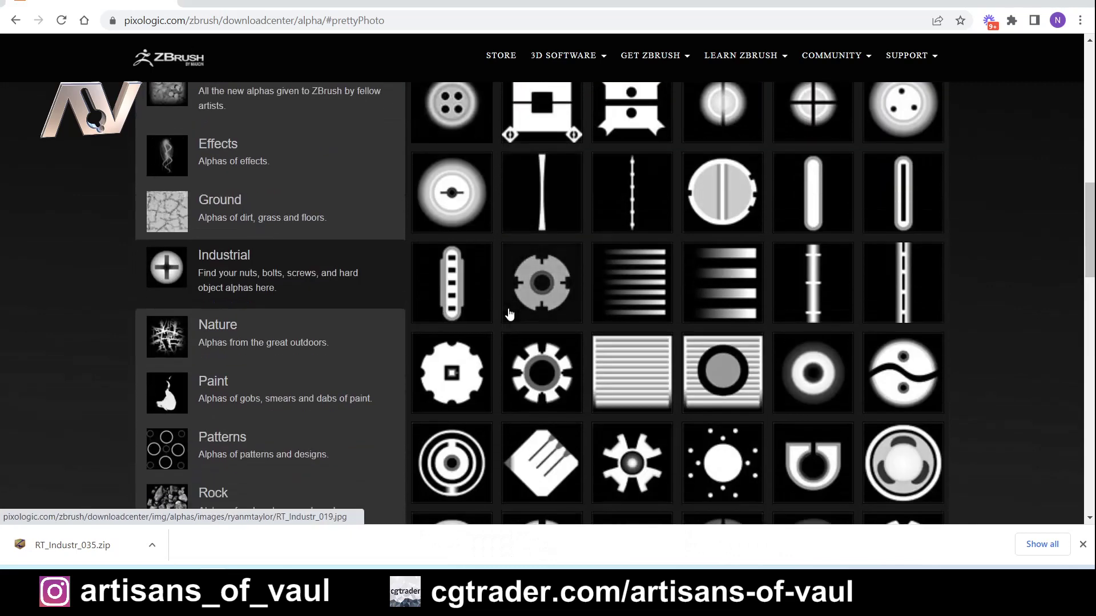
pyautogui.scroll(2, 628, 285)
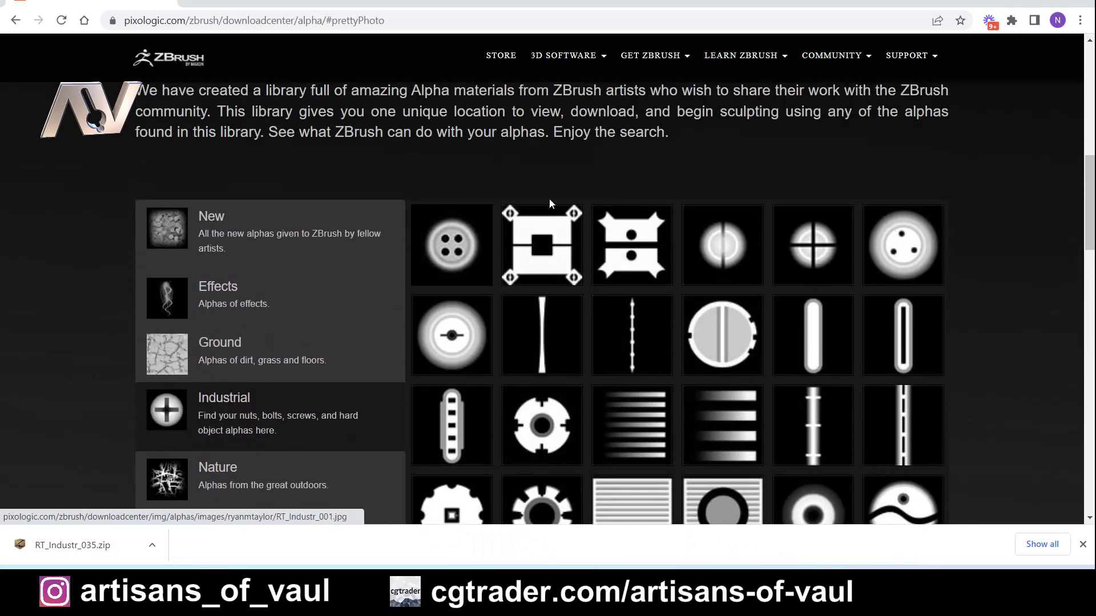
# Download the four-hole button alpha as the ZIP archive bt_button_01 into the Alphas folder.
pyautogui.click(450, 244)
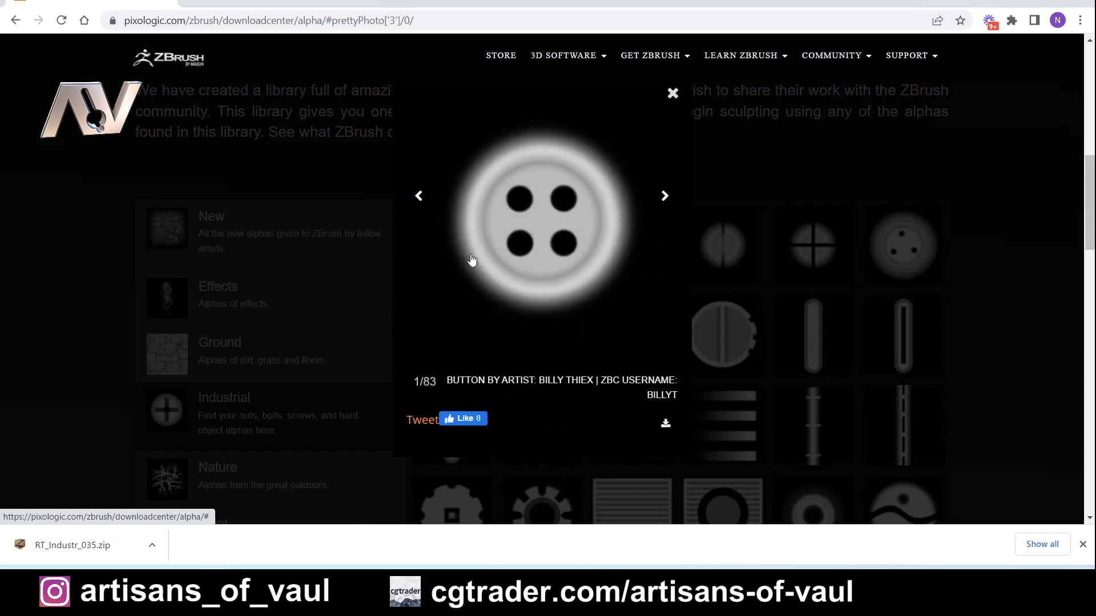
pyautogui.click(665, 426)
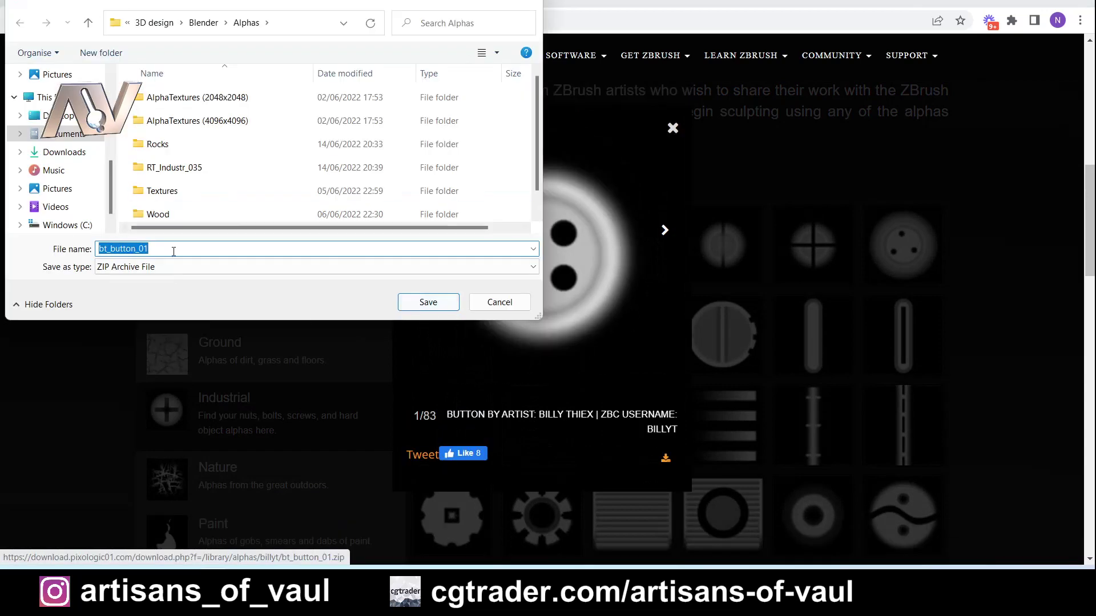
pyautogui.click(428, 301)
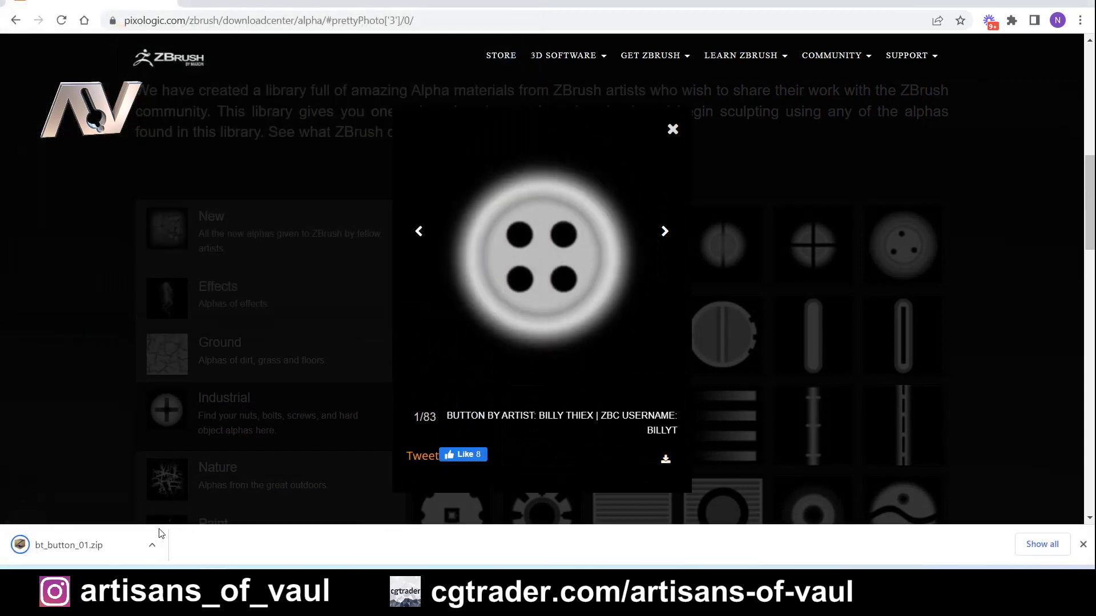
# Show the downloaded archive in its folder and extract it into a bt_button_01 subfolder.
pyautogui.click(153, 545)
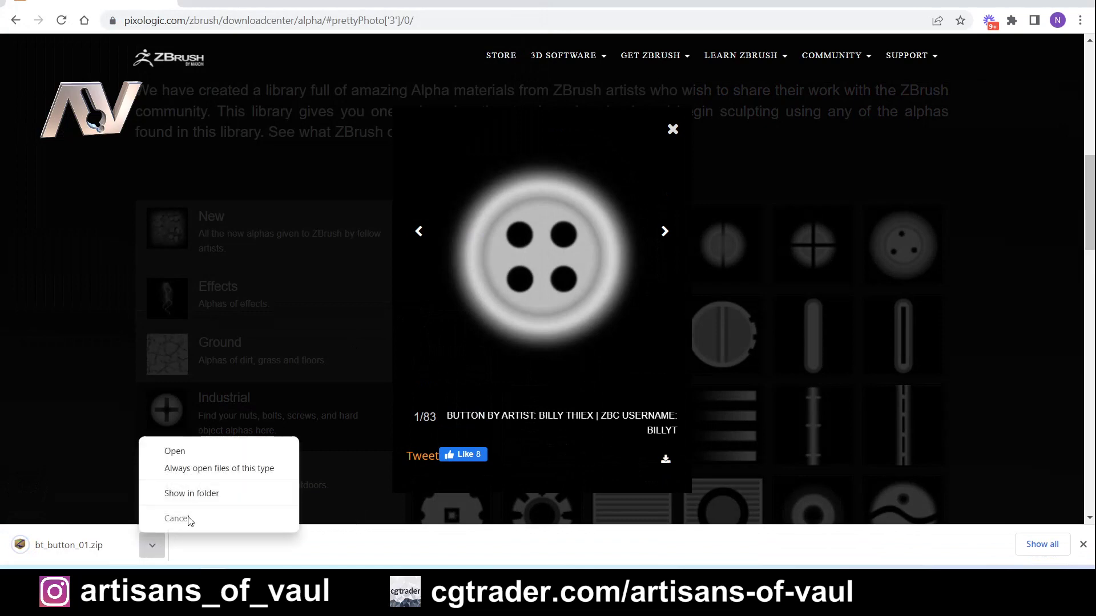
pyautogui.click(211, 493)
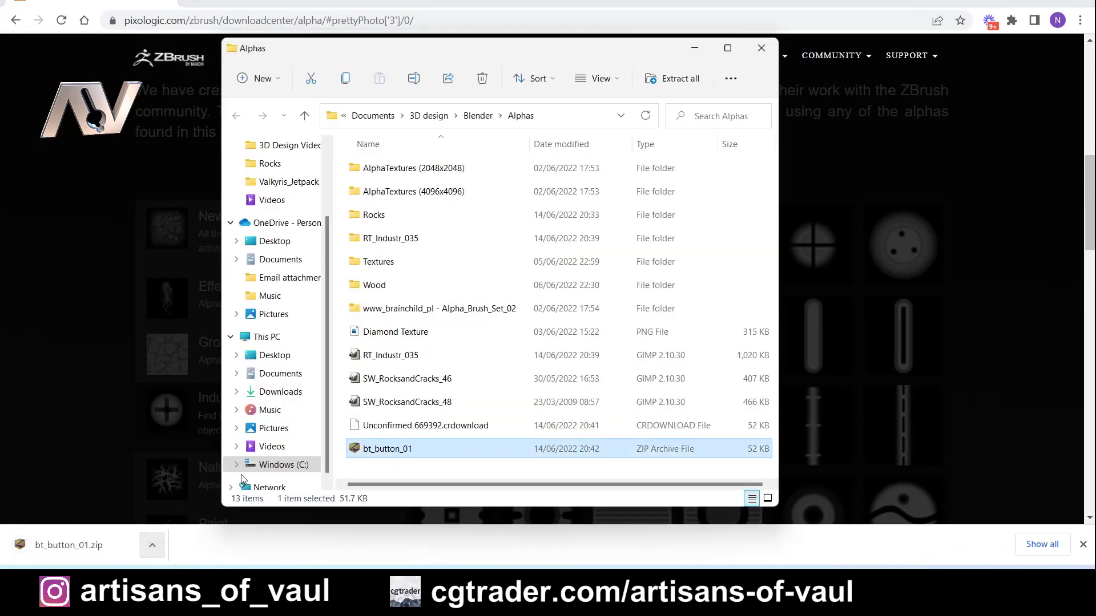
pyautogui.rightClick(392, 455)
pyautogui.click(502, 311)
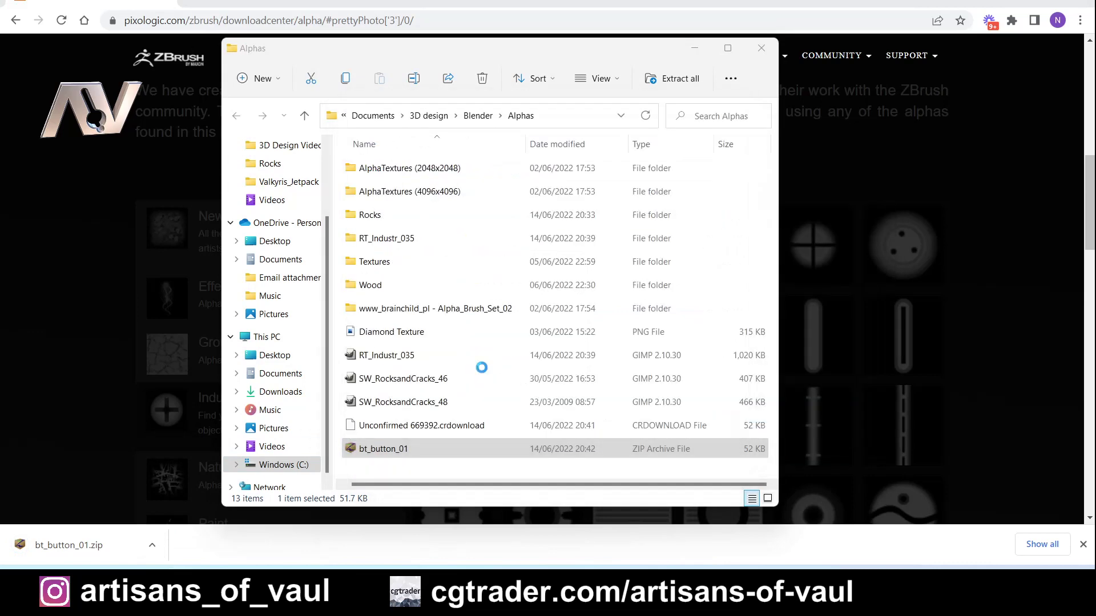
pyautogui.click(655, 419)
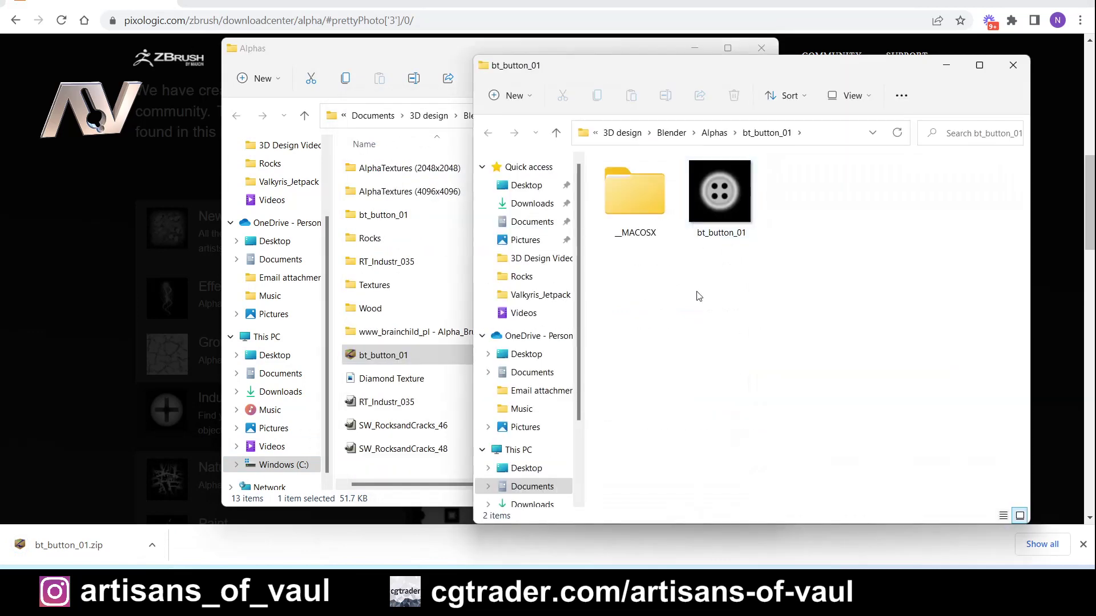
# Move the extracted bt_button_01 JPG into the Alphas folder and delete the bt_button_01 ZIP archive.
pyautogui.moveTo(718, 203); pyautogui.dragTo(357, 409)
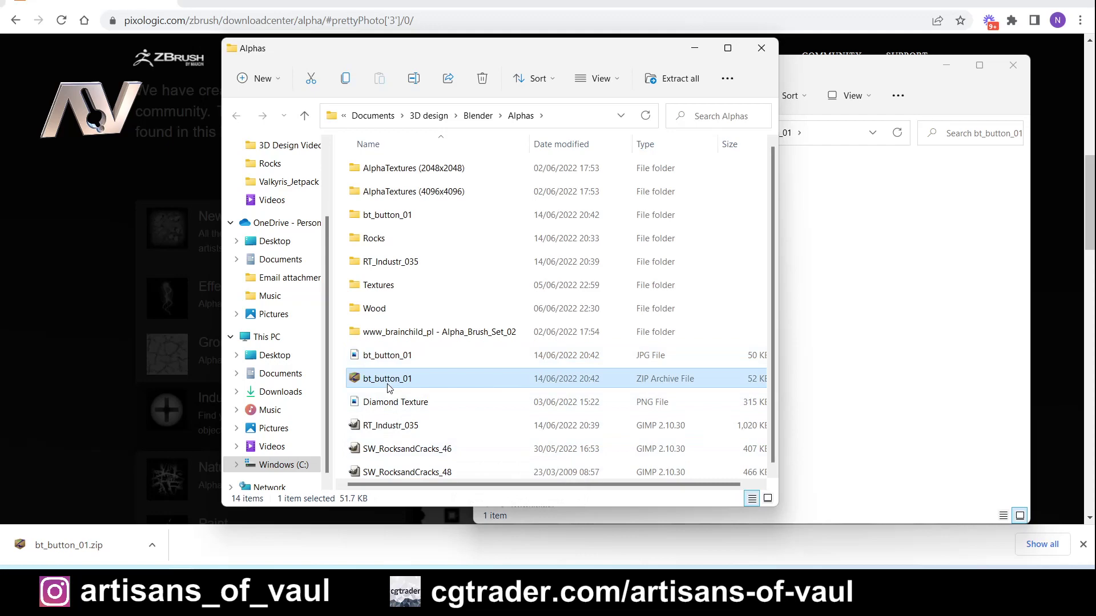
pyautogui.press('Delete')
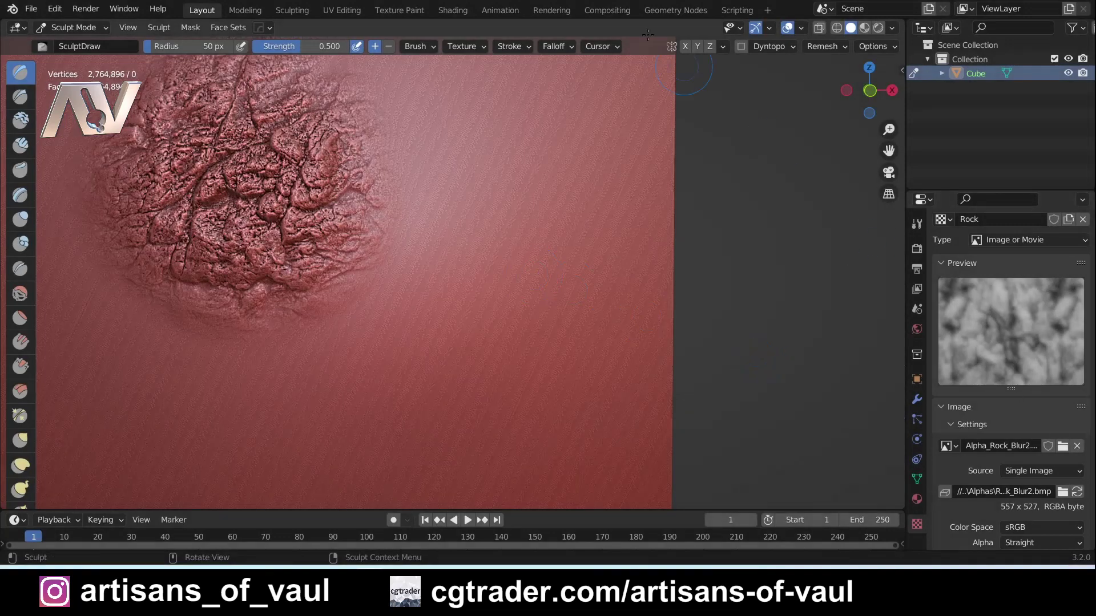
# Back in Blender, set the brush falloff to Smooth and replace the Rock texture's image with bt_button_01.jpg.
pyautogui.click(555, 47)
pyautogui.click(563, 73)
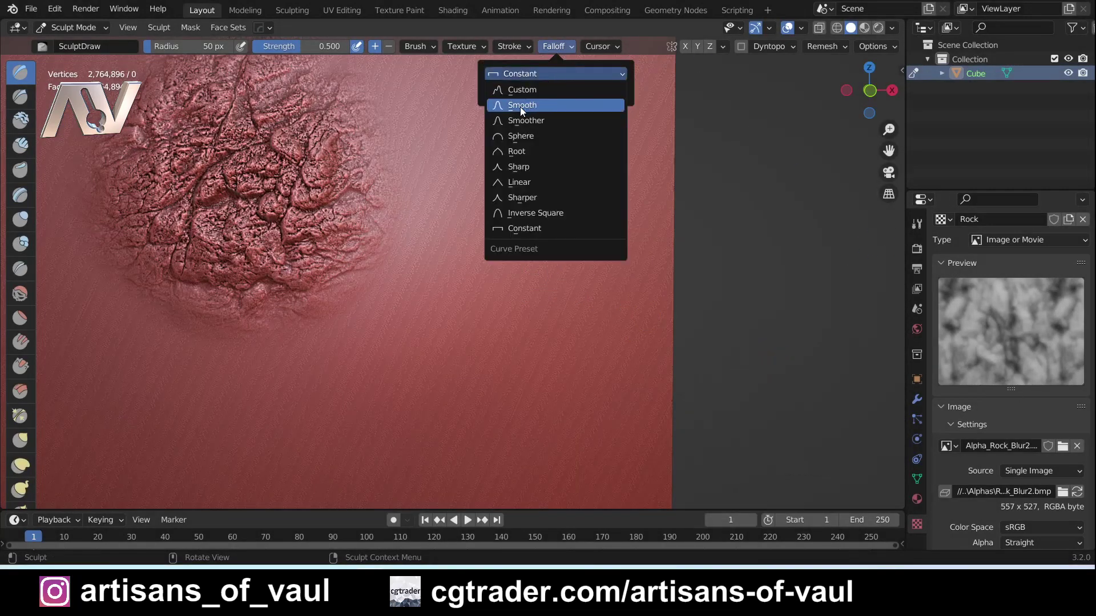
pyautogui.click(1077, 445)
pyautogui.click(1043, 445)
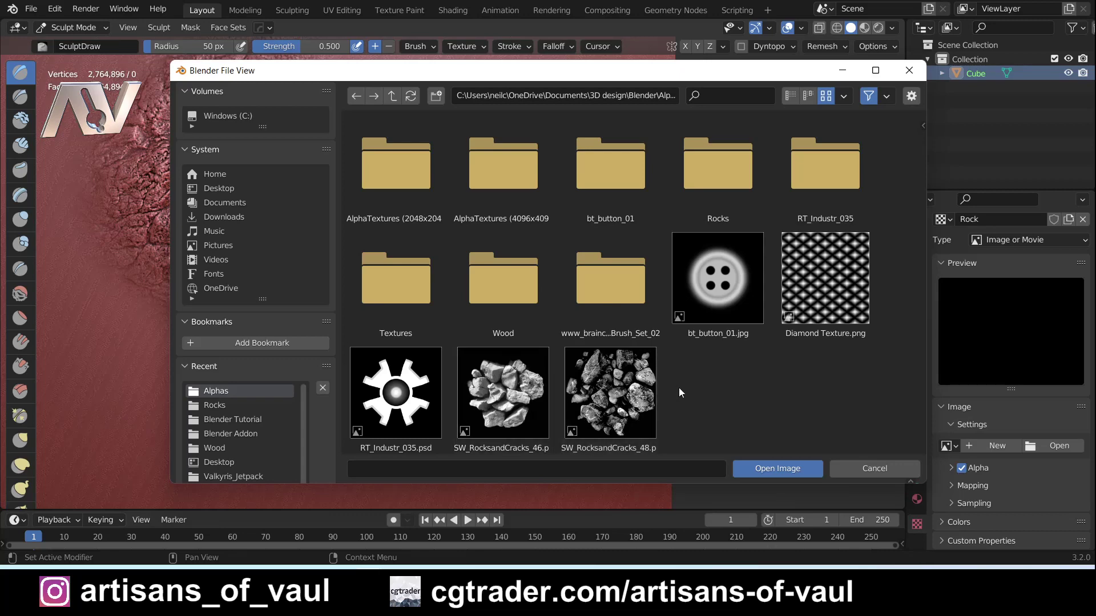
pyautogui.click(726, 289)
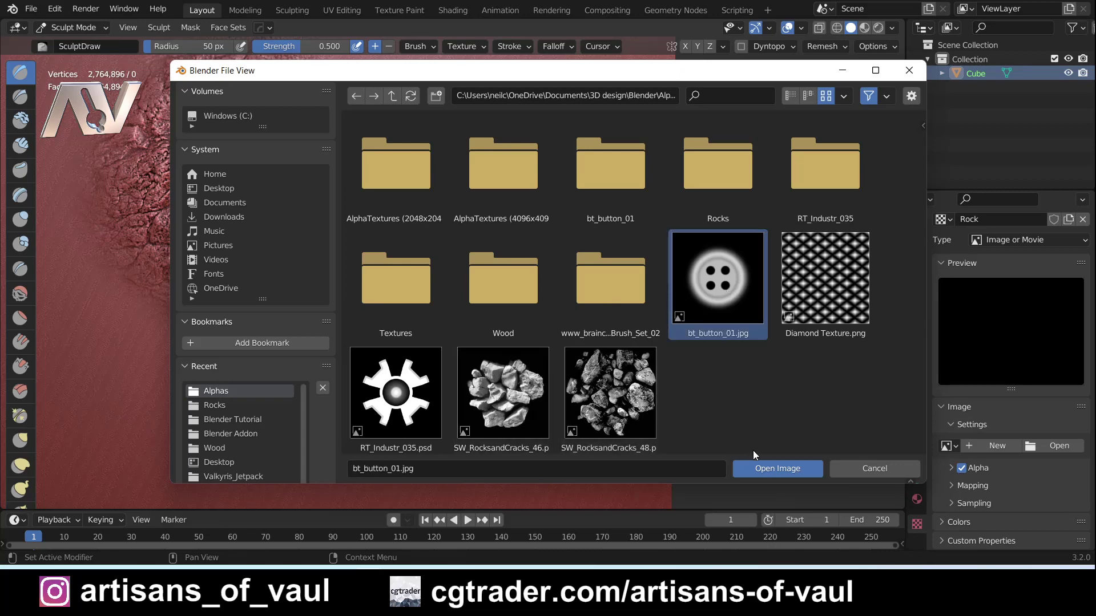
pyautogui.click(787, 467)
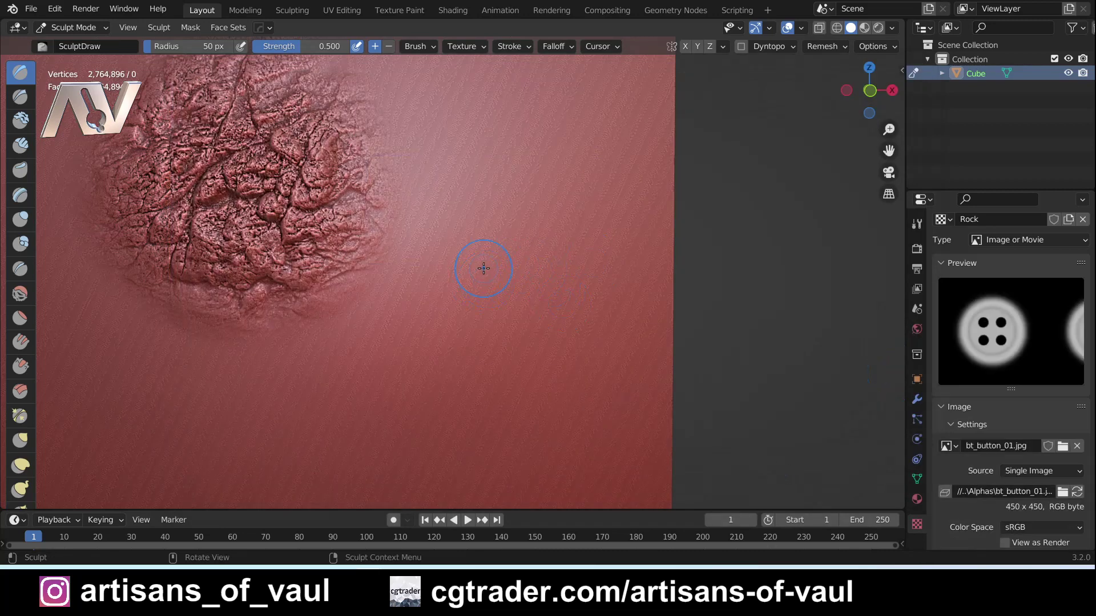
# Stamp the four-hole button alpha on the slab beside the lower rock stamp and inspect its relief from the side.
pyautogui.moveTo(479, 313)
pyautogui.mouseDown()
pyautogui.moveTo(569, 350)
pyautogui.moveTo(458, 375)
pyautogui.mouseUp()
pyautogui.scroll(2, 458, 375)
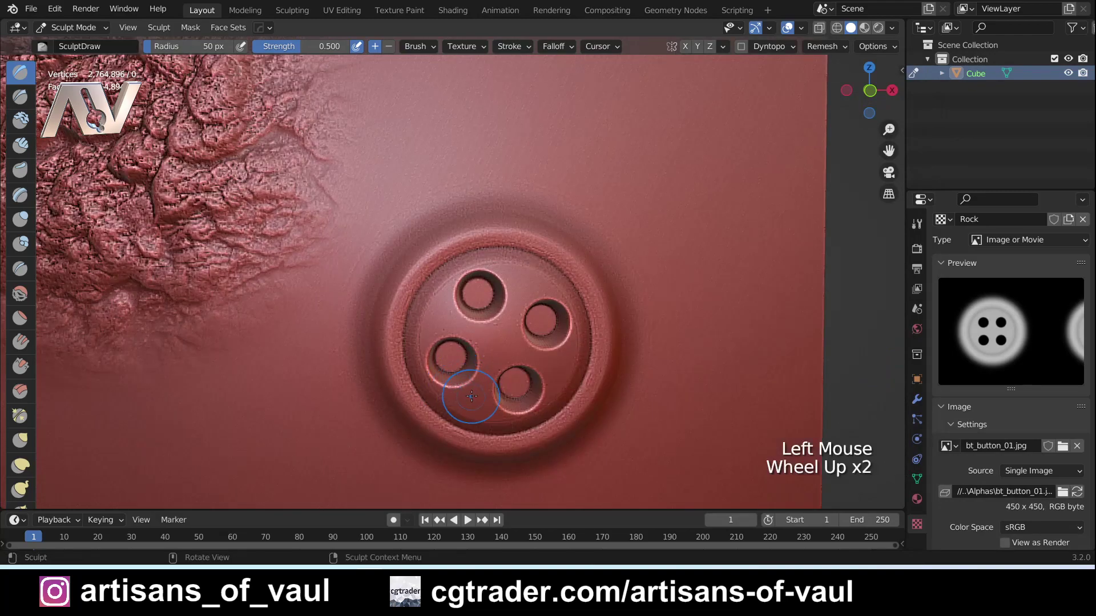
pyautogui.moveTo(457, 375)
pyautogui.mouseDown(button='middle')
pyautogui.moveTo(491, 218)
pyautogui.moveTo(365, 422)
pyautogui.mouseUp(button='middle')
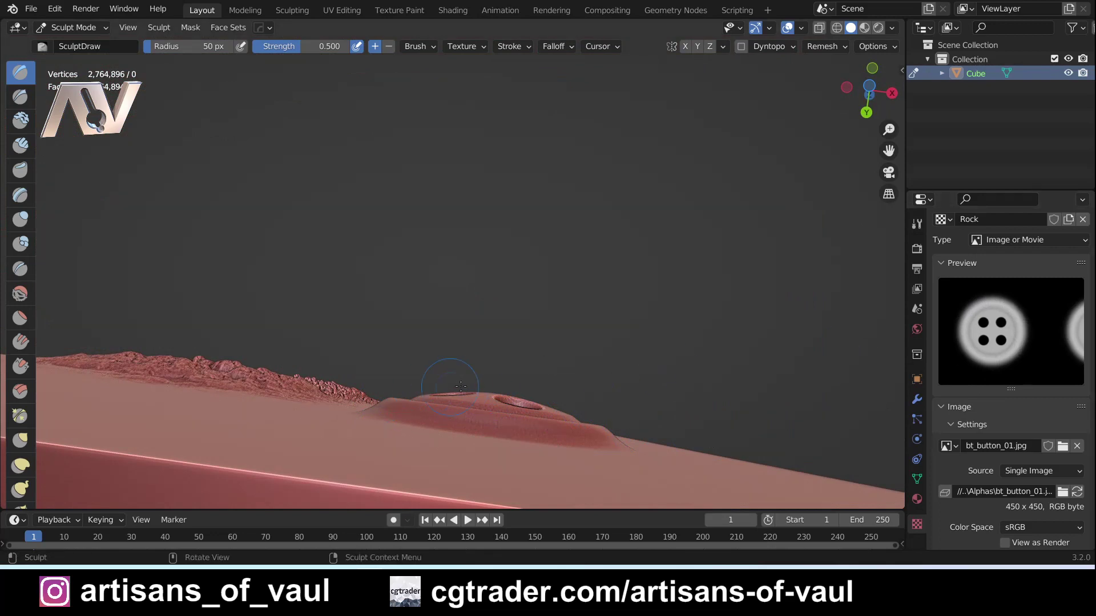
# Set the brush falloff to Constant, stamp a second button above the first, and compare the two profiles from low angles.
pyautogui.click(573, 47)
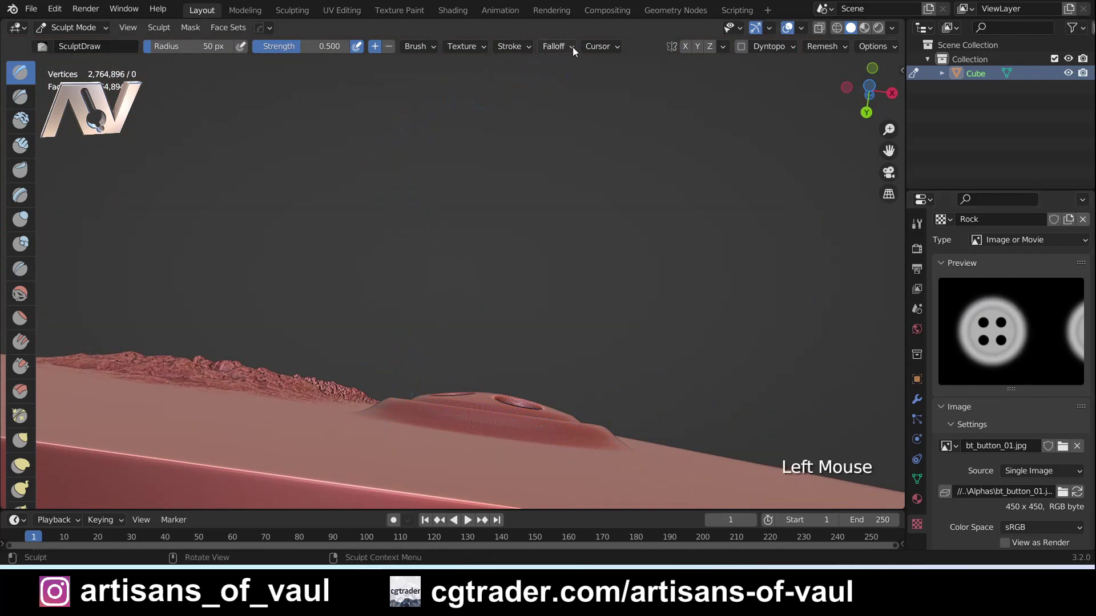
pyautogui.click(534, 71)
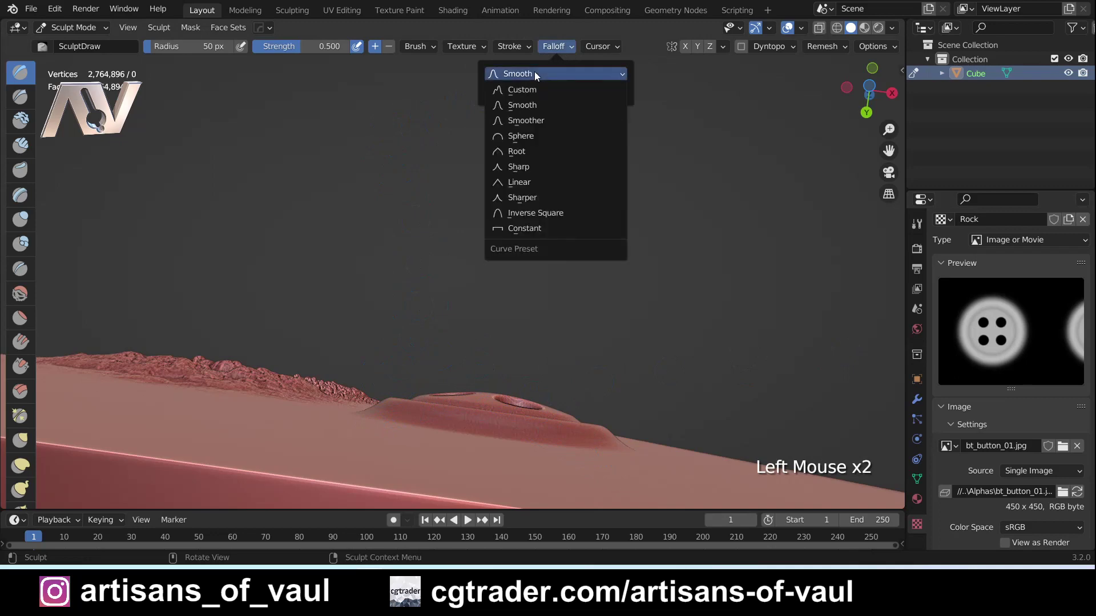
pyautogui.click(515, 228)
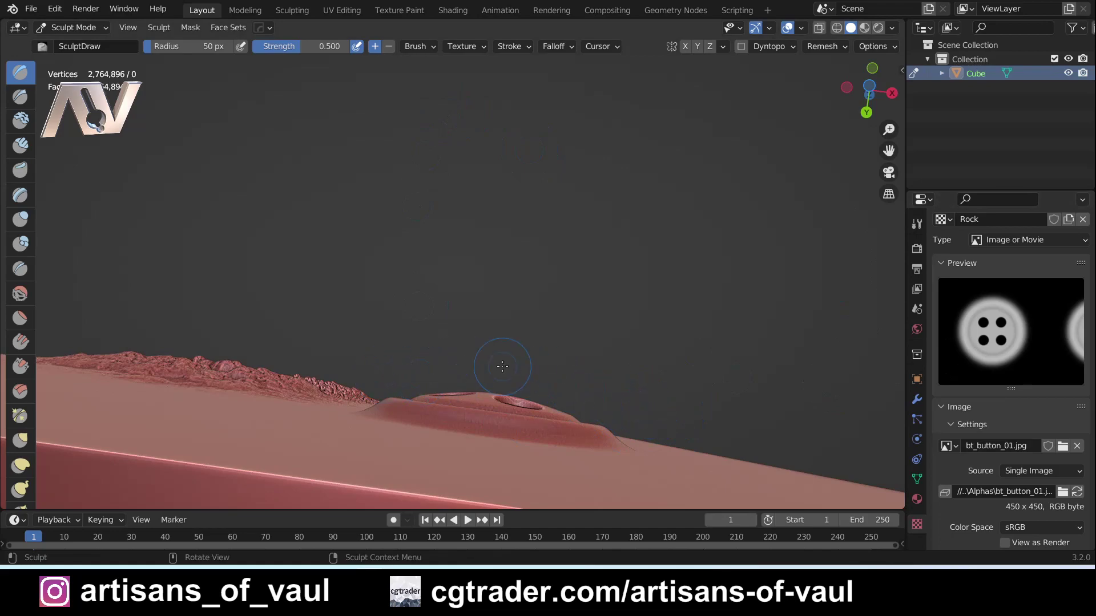
pyautogui.moveTo(502, 366)
pyautogui.mouseDown(button='middle')
pyautogui.moveTo(429, 439)
pyautogui.moveTo(508, 428)
pyautogui.mouseUp(button='middle')
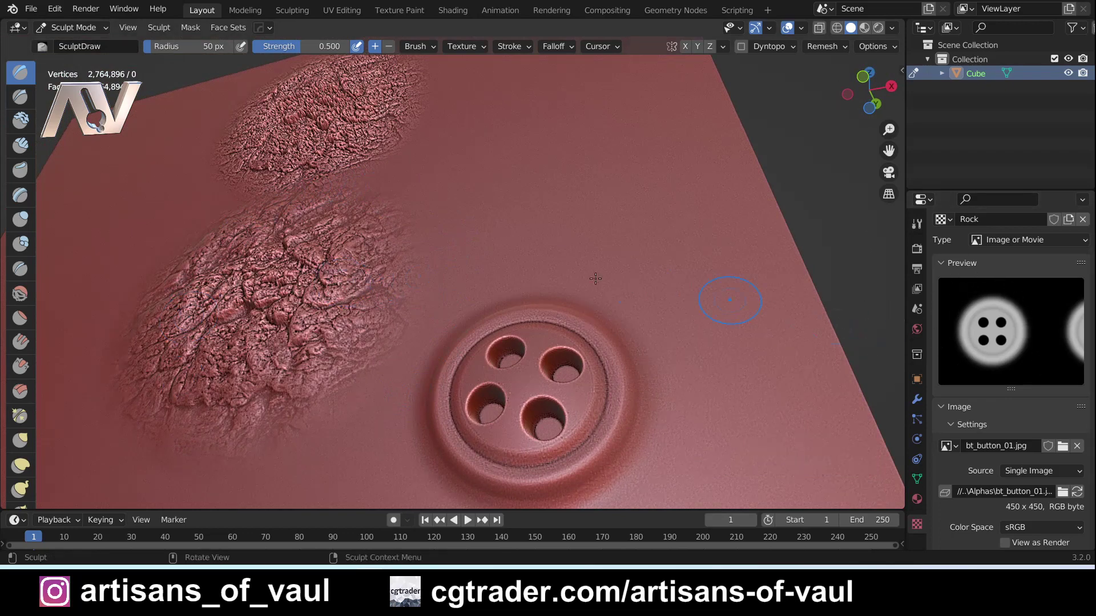
pyautogui.moveTo(723, 303); pyautogui.dragTo(509, 262, button='middle')
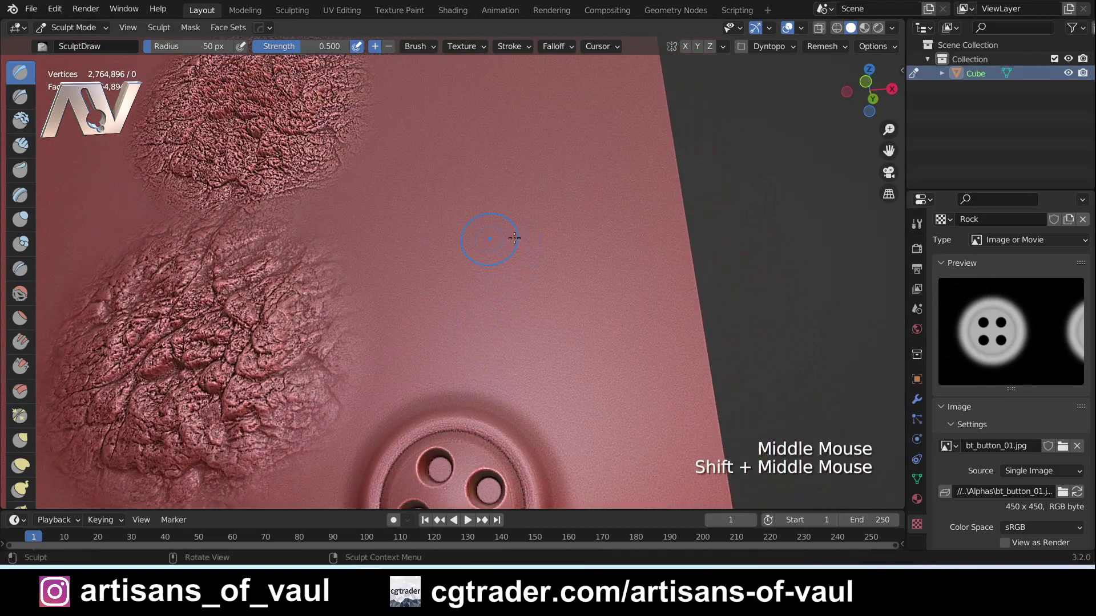
pyautogui.moveTo(491, 236); pyautogui.dragTo(626, 251)
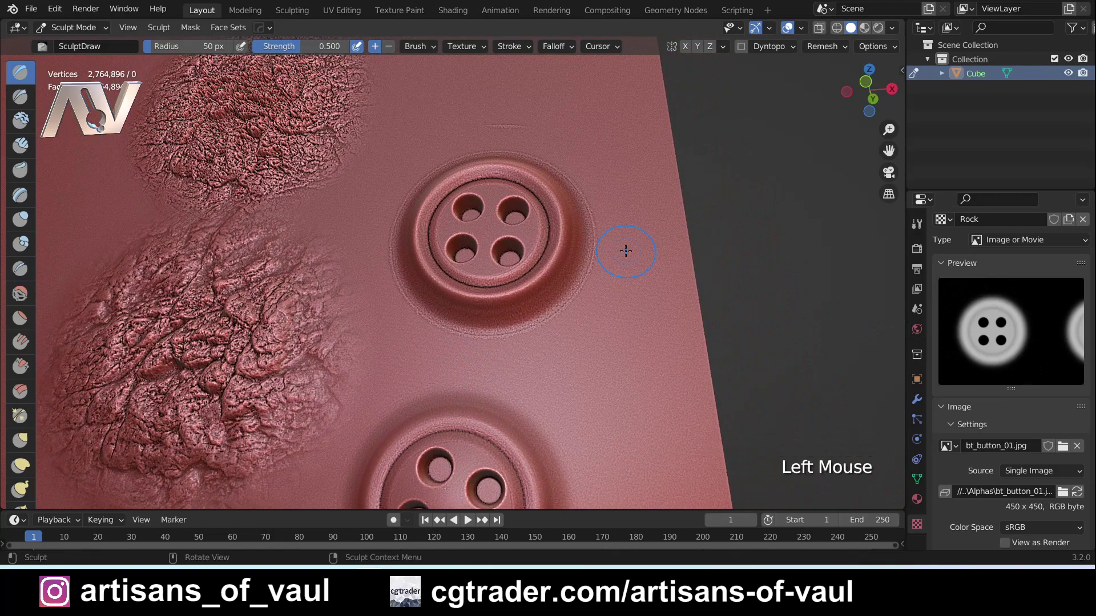
pyautogui.scroll(2, 599, 257)
pyautogui.moveTo(599, 257)
pyautogui.mouseDown(button='middle')
pyautogui.moveTo(652, 298)
pyautogui.moveTo(676, 202)
pyautogui.moveTo(485, 193)
pyautogui.mouseUp(button='middle')
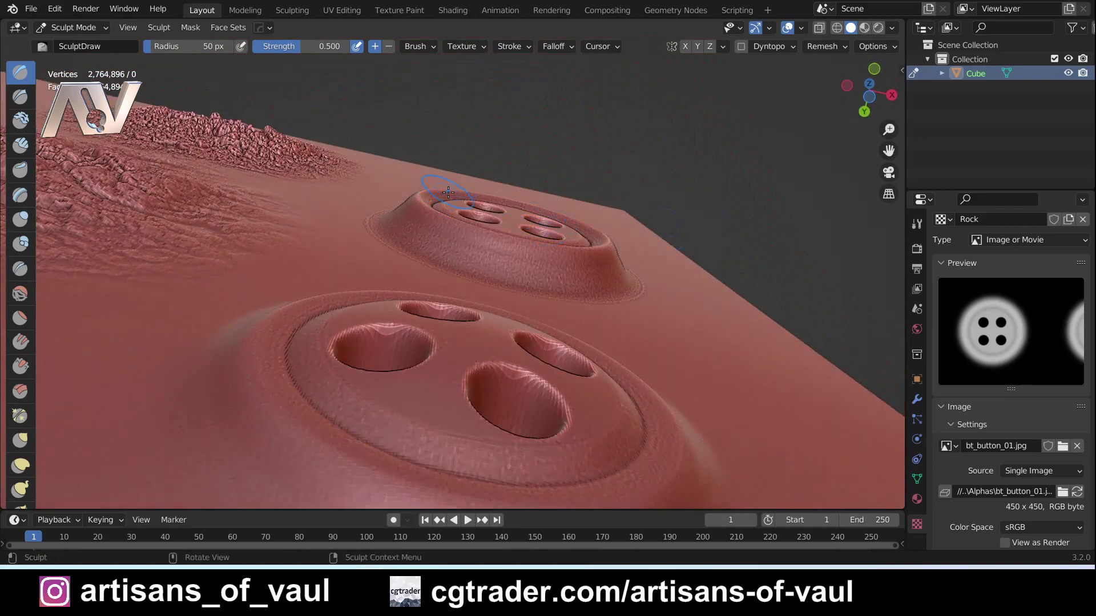
pyautogui.moveTo(522, 207)
pyautogui.mouseDown(button='middle')
pyautogui.moveTo(514, 313)
pyautogui.moveTo(529, 299)
pyautogui.moveTo(513, 259)
pyautogui.mouseUp(button='middle')
pyautogui.scroll(-1, 529, 299)
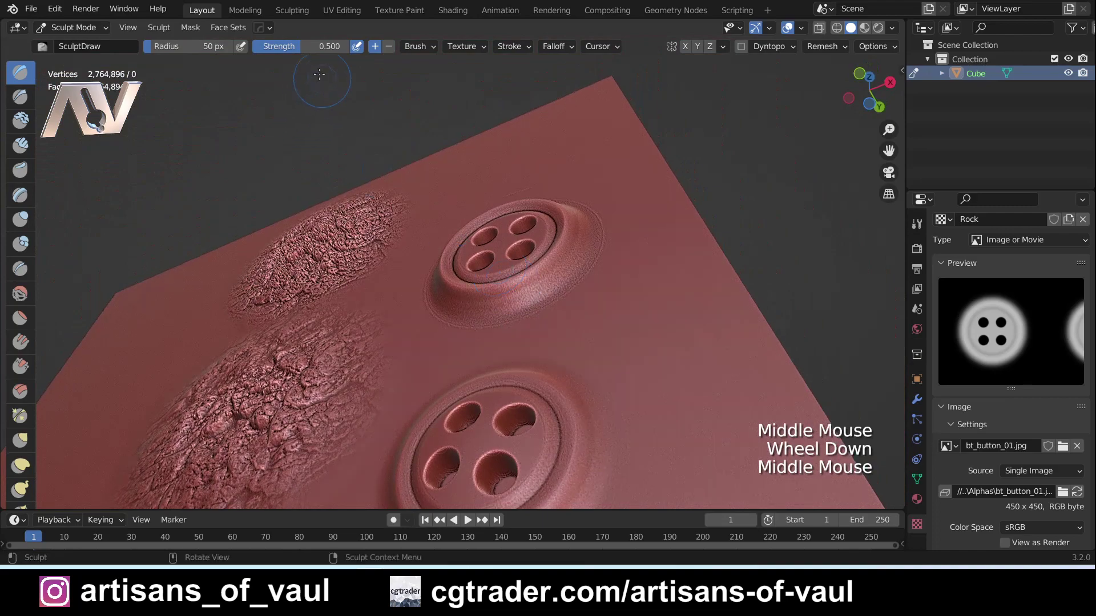
# Lower the brush strength to 0.297 and stamp a third button below the first one.
pyautogui.moveTo(300, 47); pyautogui.dragTo(285, 48)
pyautogui.scroll(-2, 525, 377)
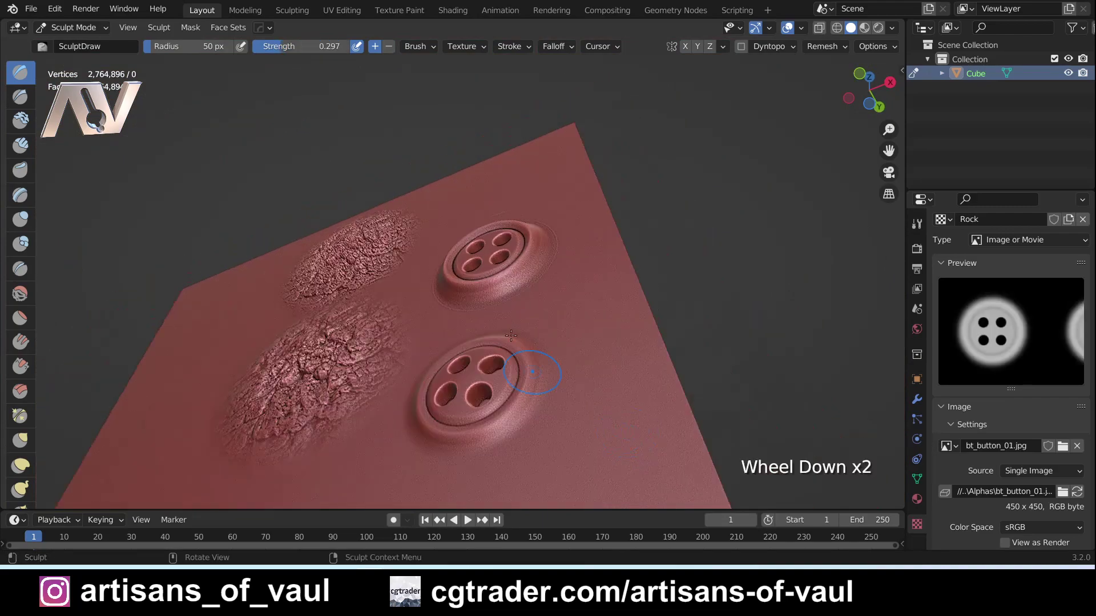
pyautogui.moveTo(525, 377); pyautogui.dragTo(449, 387, button='middle')
pyautogui.moveTo(435, 407); pyautogui.dragTo(451, 432)
pyautogui.scroll(2, 451, 432)
pyautogui.moveTo(451, 432); pyautogui.dragTo(492, 305, button='middle')
pyautogui.scroll(-1, 490, 252)
pyautogui.moveTo(490, 251)
pyautogui.keyDown('shift'); pyautogui.mouseDown(button='middle')
pyautogui.moveTo(519, 342)
pyautogui.moveTo(519, 288)
pyautogui.mouseUp(button='middle'); pyautogui.keyUp('shift')
pyautogui.scroll(-1, 533, 326)
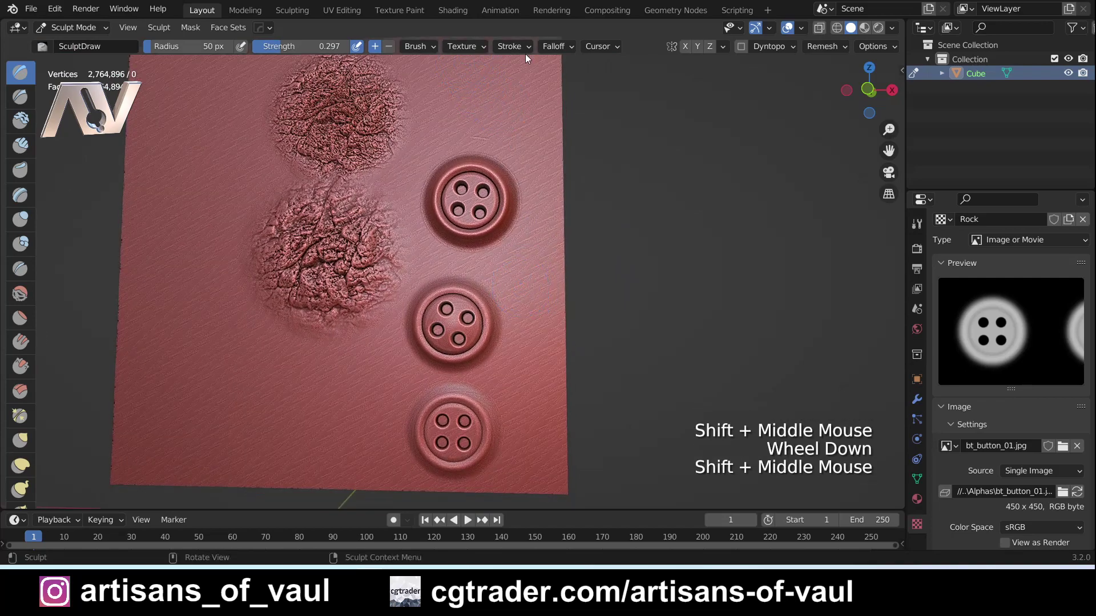
# Set the brush falloff back to Smooth.
pyautogui.click(555, 47)
pyautogui.click(558, 75)
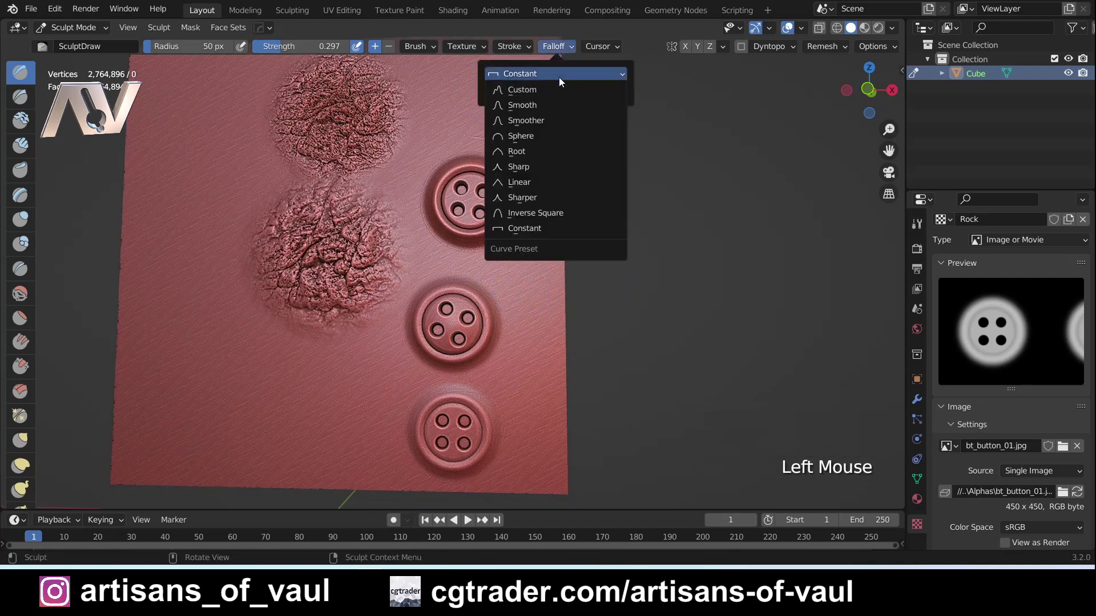
pyautogui.click(524, 106)
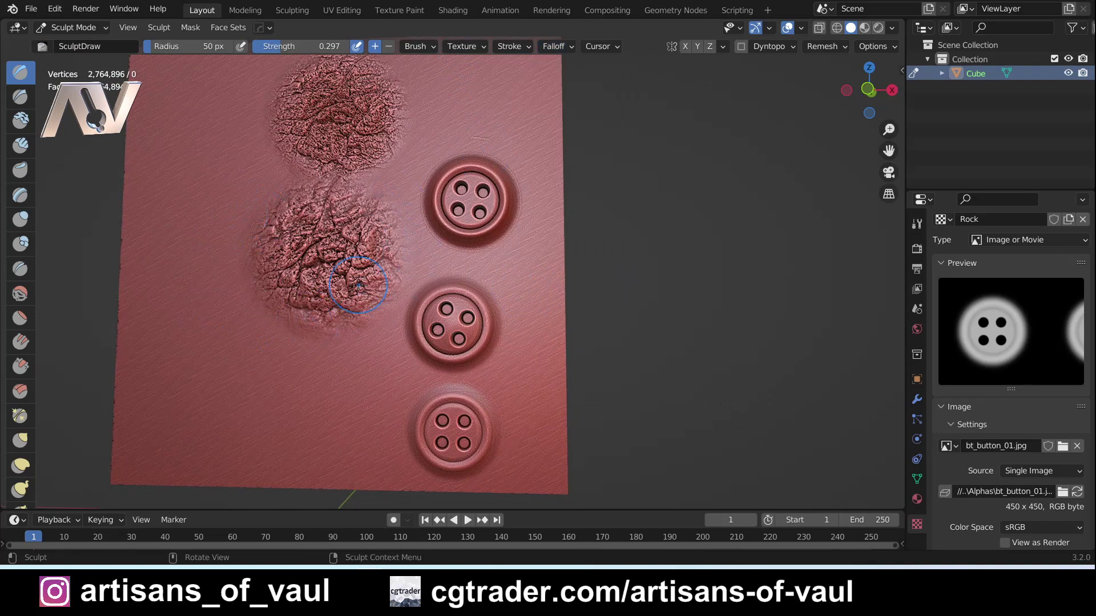
pyautogui.keyDown('shift'); pyautogui.moveTo(287, 205); pyautogui.dragTo(308, 268, button='middle'); pyautogui.keyUp('shift')
pyautogui.moveTo(308, 268); pyautogui.dragTo(318, 400, button='middle')
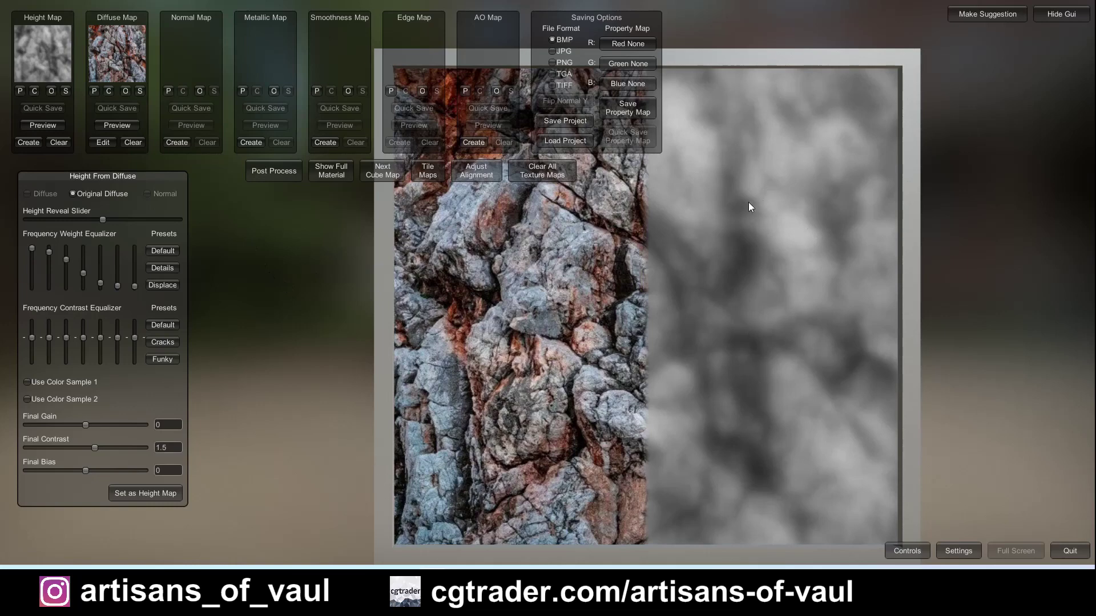
# Return to Blender from Materialize and examine the raised and recessed detail of the rock stamps up close.
pyautogui.moveTo(367, 605)
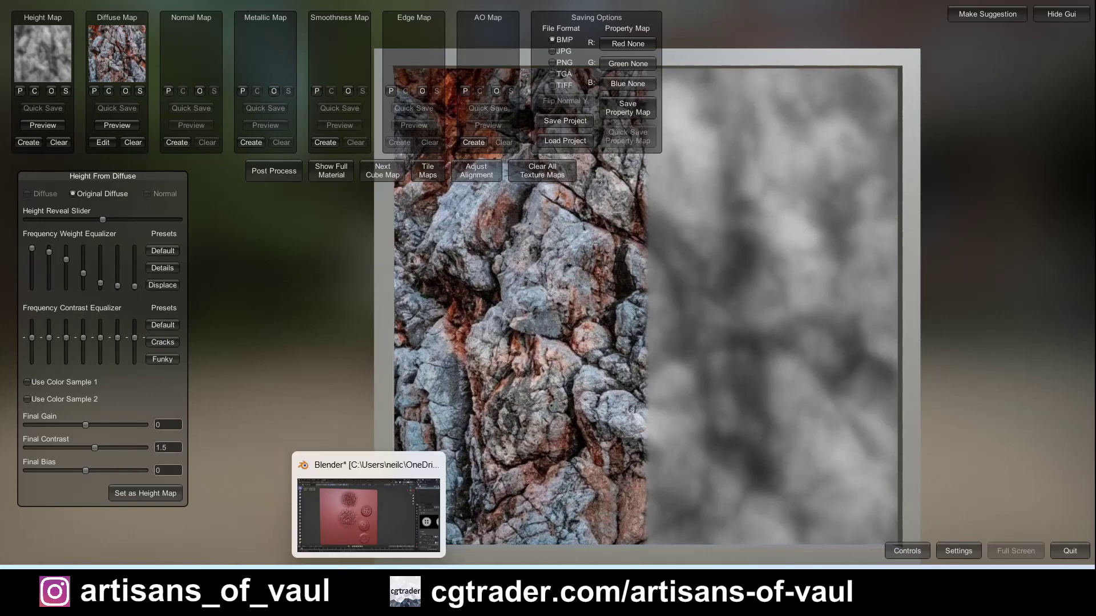
pyautogui.click(367, 514)
pyautogui.scroll(2, 353, 293)
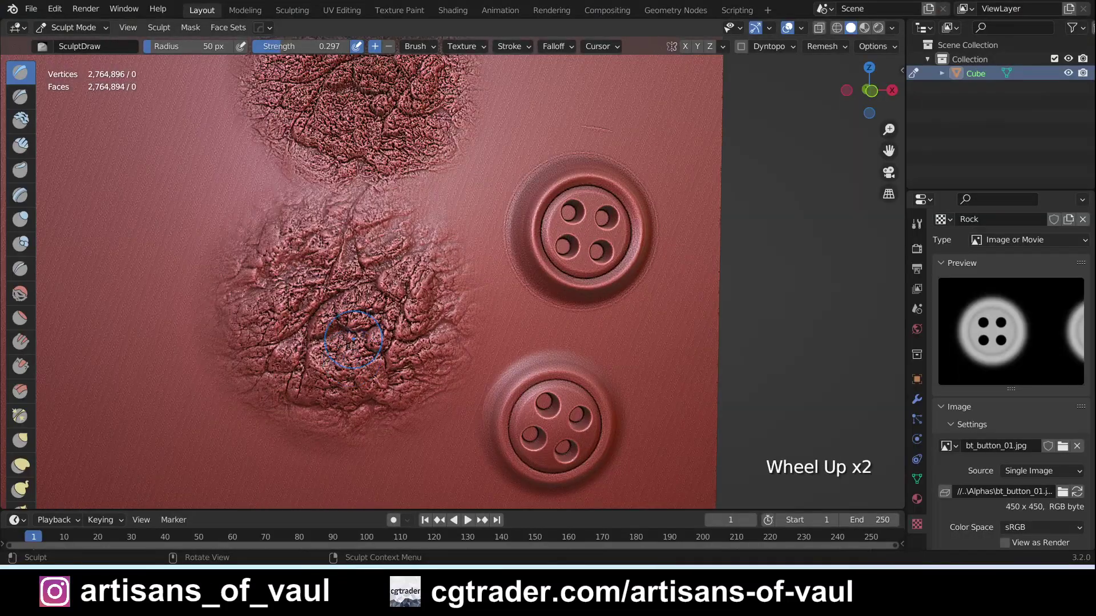
pyautogui.moveTo(306, 416)
pyautogui.keyDown('shift'); pyautogui.mouseDown(button='middle')
pyautogui.moveTo(477, 367)
pyautogui.moveTo(474, 253)
pyautogui.moveTo(464, 337)
pyautogui.mouseUp(button='middle'); pyautogui.keyUp('shift')
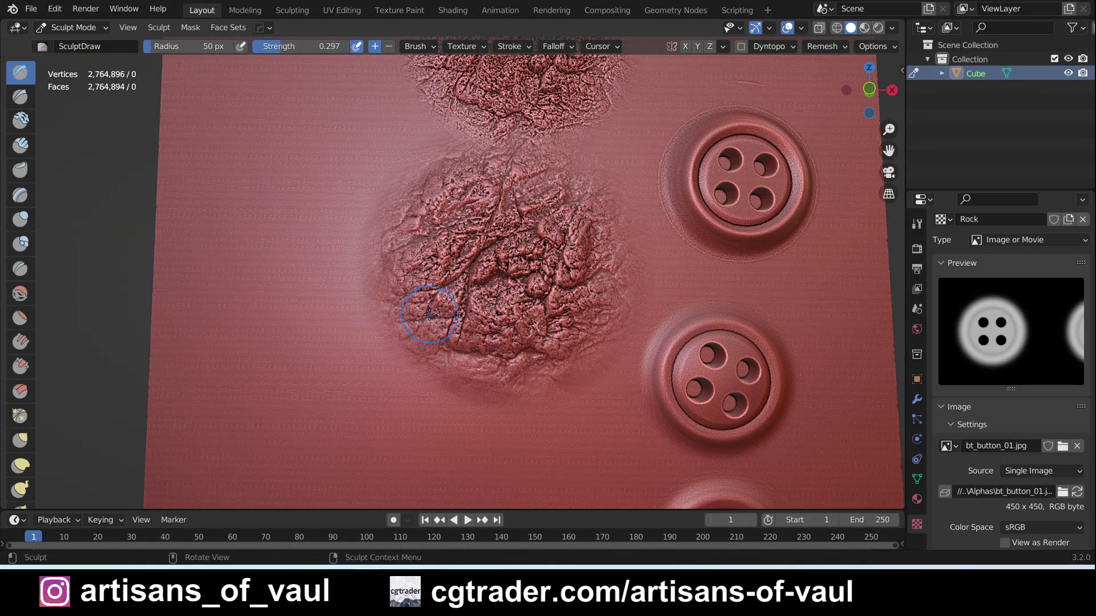
pyautogui.scroll(3, 430, 314)
pyautogui.moveTo(430, 315); pyautogui.dragTo(516, 231, button='middle')
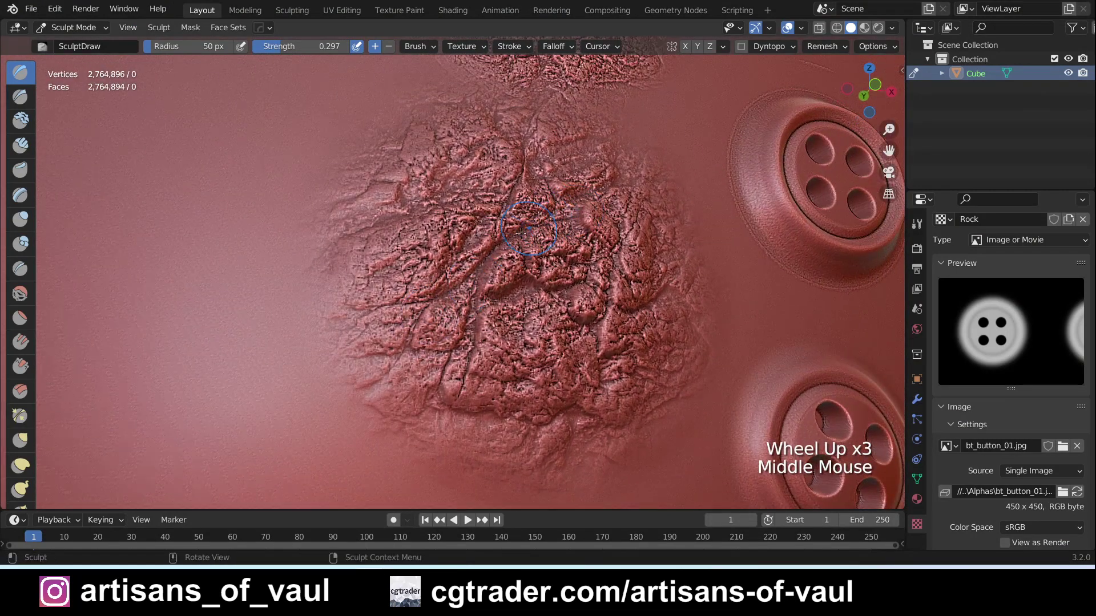
pyautogui.scroll(-2, 371, 307)
pyautogui.moveTo(310, 430)
pyautogui.keyDown('shift'); pyautogui.mouseDown(button='middle')
pyautogui.moveTo(342, 256)
pyautogui.moveTo(436, 293)
pyautogui.mouseUp(button='middle'); pyautogui.keyUp('shift')
pyautogui.scroll(-2, 436, 293)
pyautogui.moveTo(379, 269); pyautogui.dragTo(420, 335, button='middle')
pyautogui.scroll(2, 374, 361)
pyautogui.moveTo(374, 362); pyautogui.dragTo(477, 397, button='middle')
pyautogui.scroll(1, 489, 269)
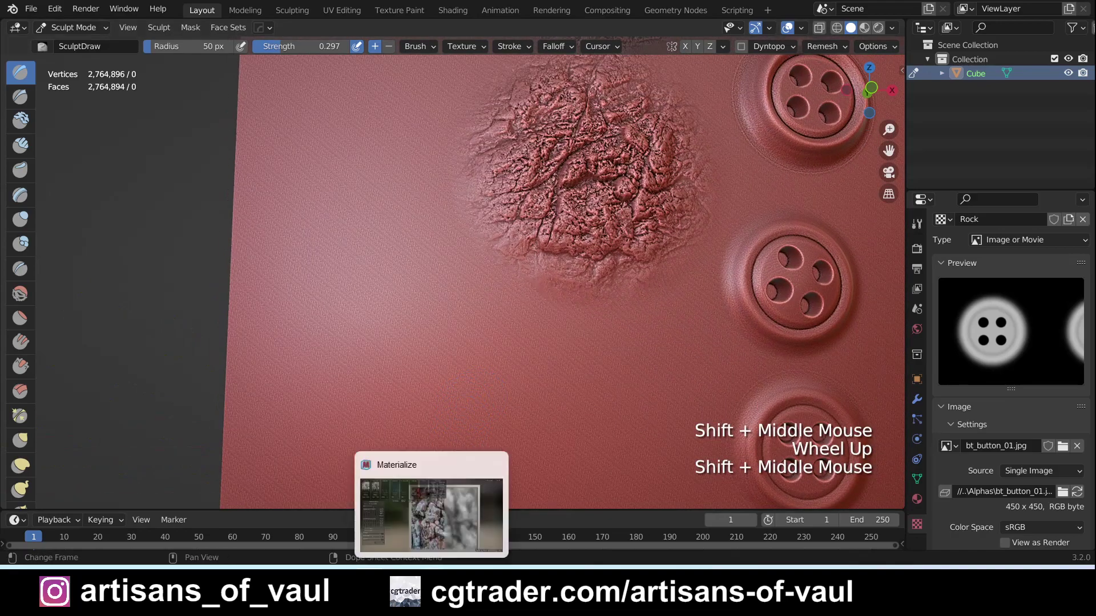
# In Materialize, apply the Default frequency weight preset, set the final contrast to -1.5 and set the result as the height map.
pyautogui.click(432, 514)
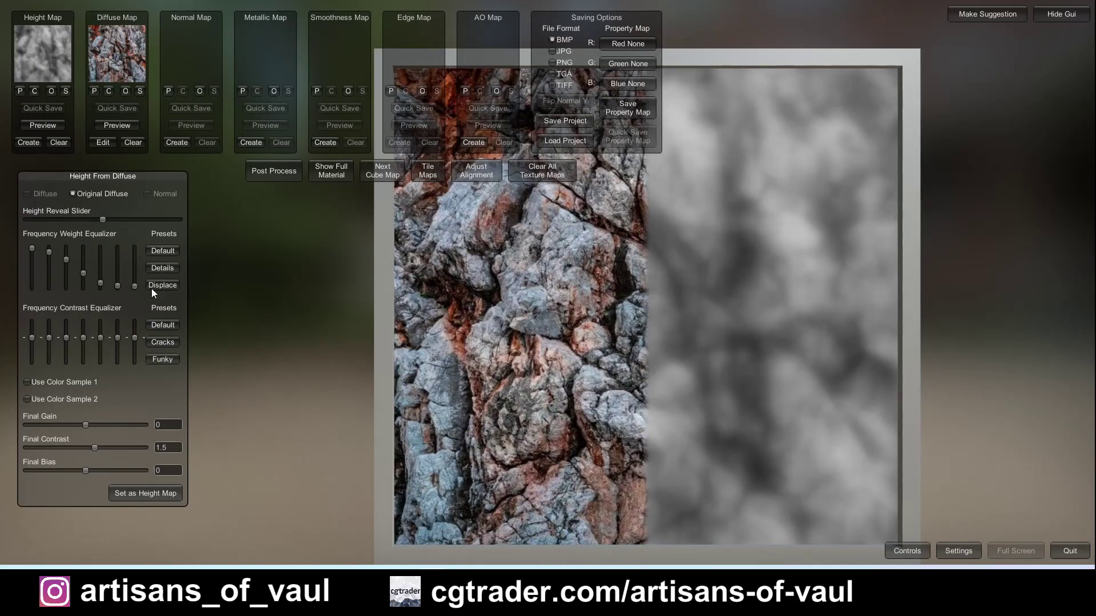
pyautogui.click(158, 251)
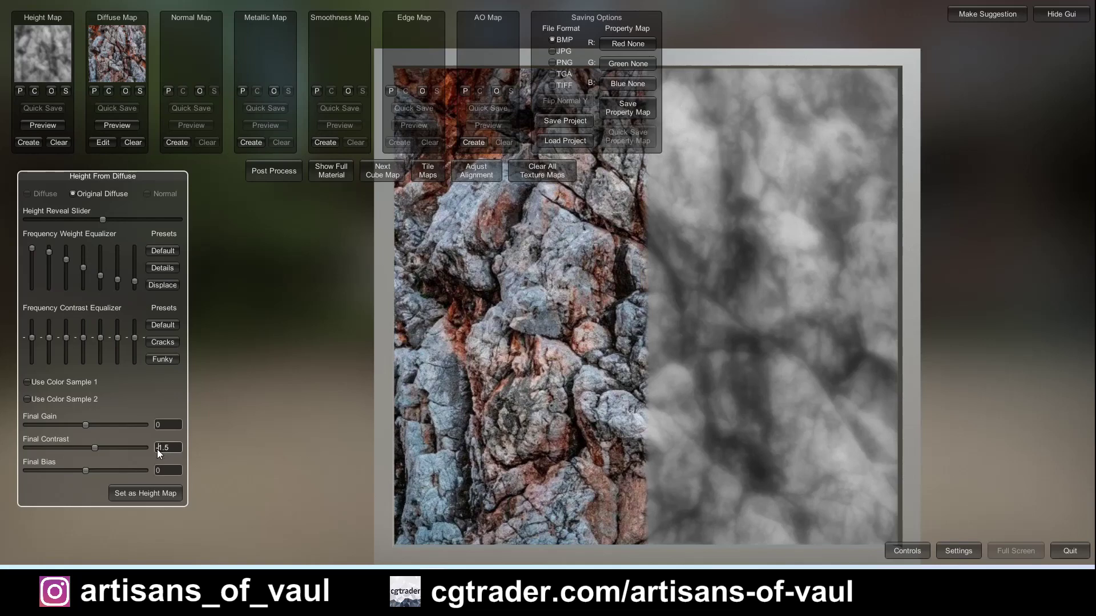
pyautogui.write('-')
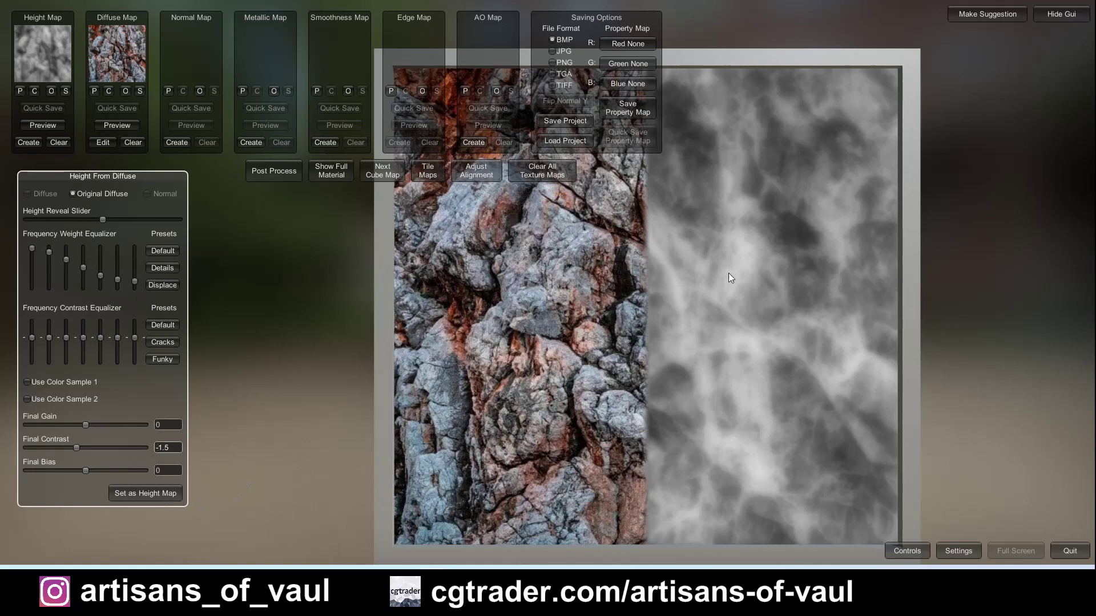
pyautogui.click(168, 494)
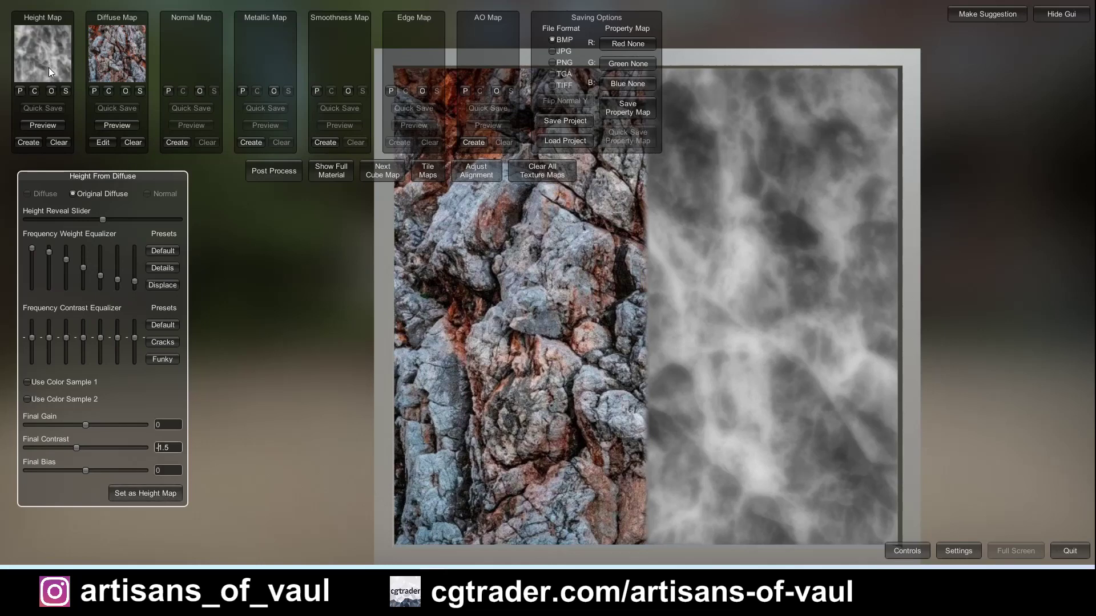
# Save the height map in the Rocks folder as INVERTED_Alpha_Rock_Blur.bmp.
pyautogui.click(65, 91)
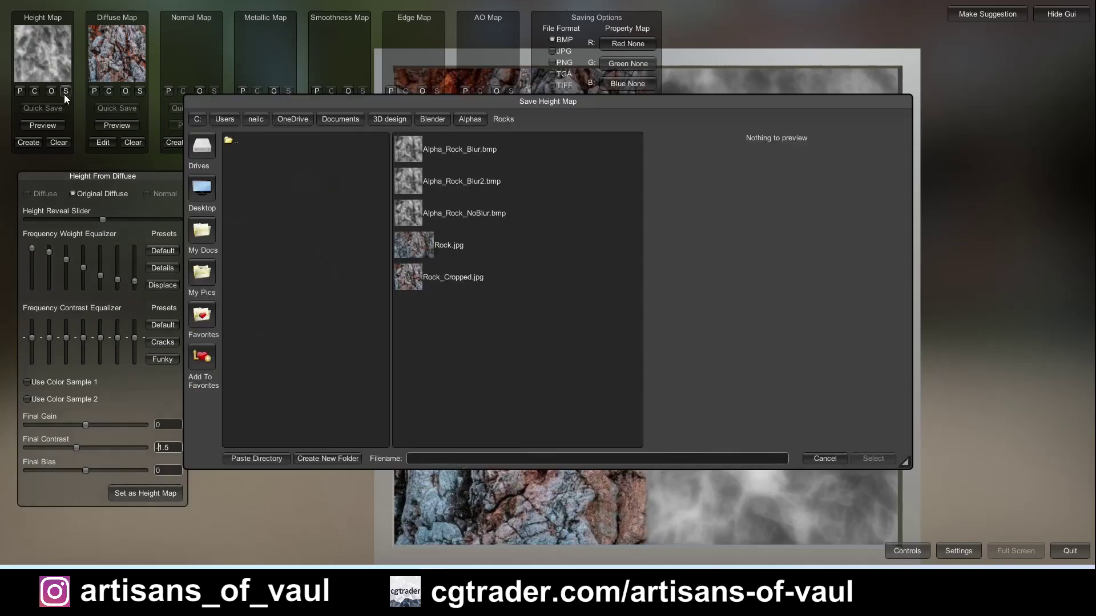
pyautogui.click(471, 151)
pyautogui.click(407, 459)
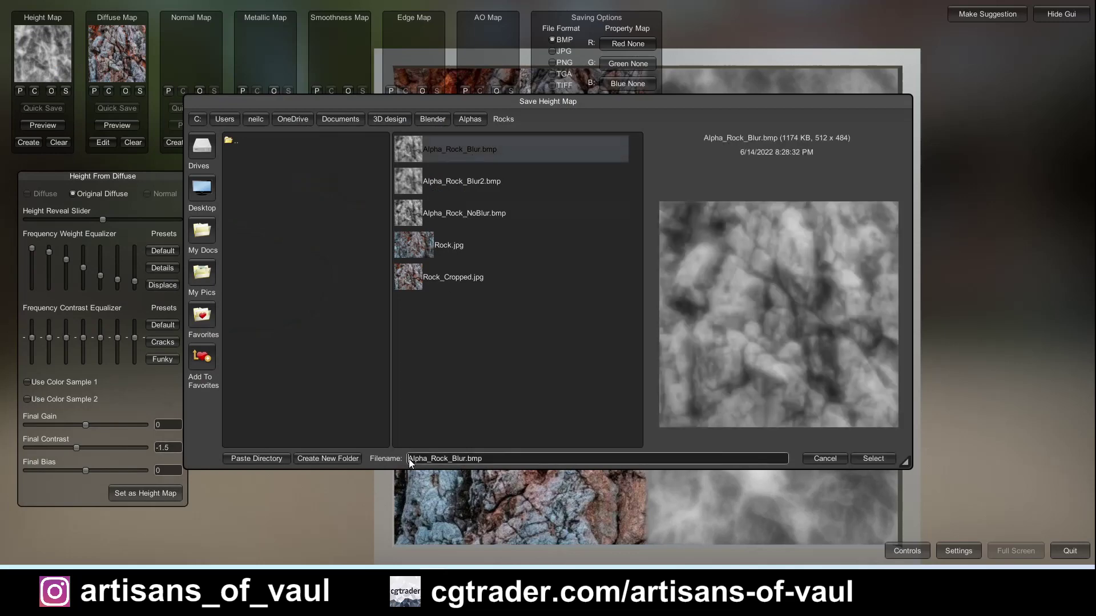
pyautogui.write('INVEER')
pyautogui.press('BackSpace')
pyautogui.press('BackSpace')
pyautogui.write('RTED_')
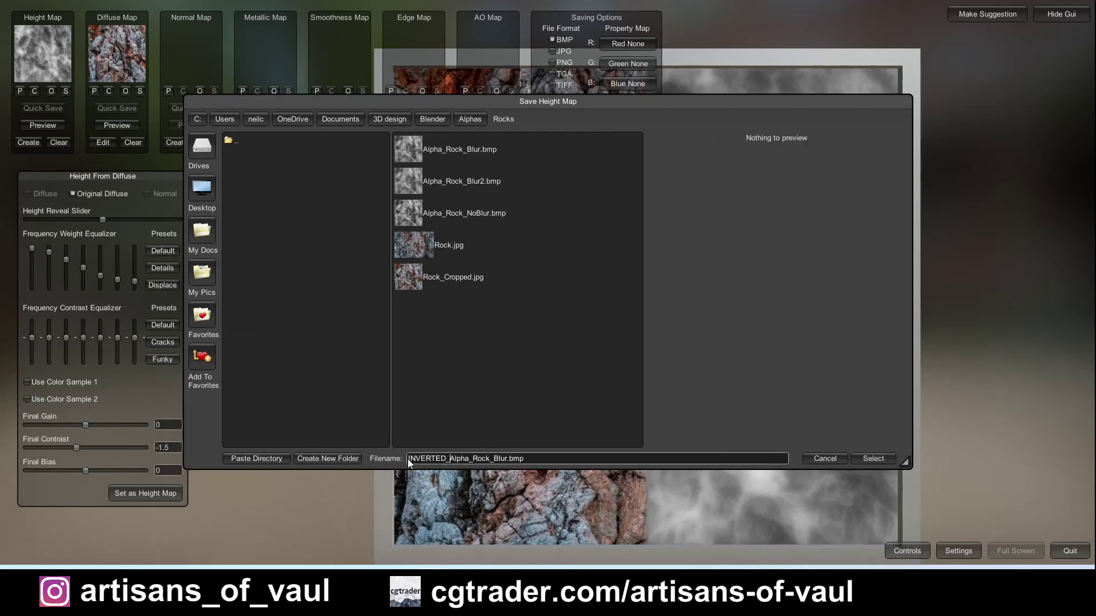
pyautogui.click(861, 456)
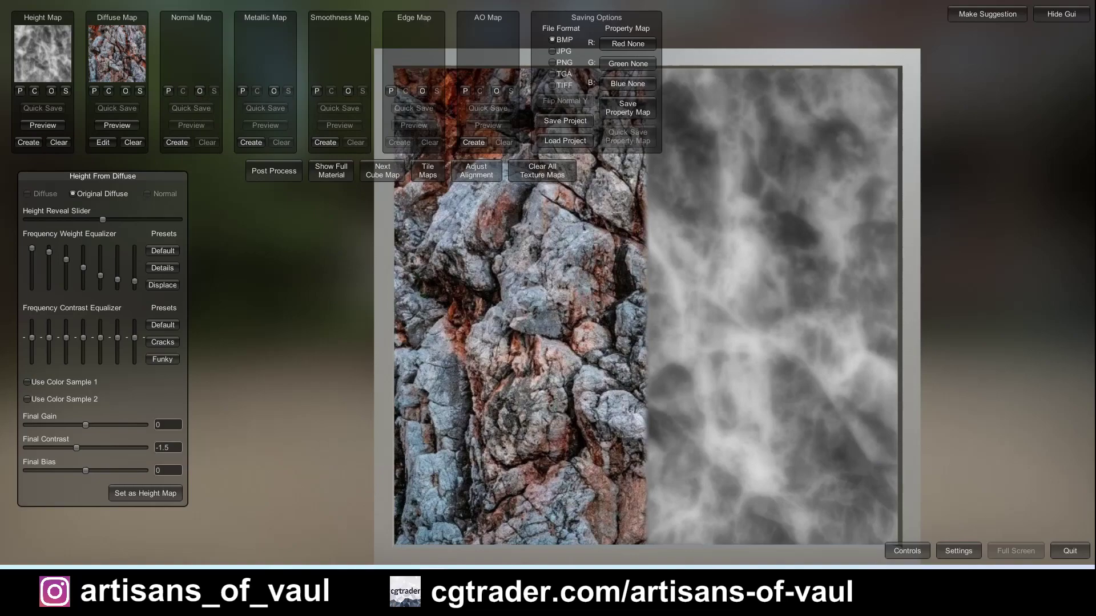
# Back in Blender, replace the Rock texture's image with INVERTED_Alpha_Rock_Blur.bmp and check the brush falloff.
pyautogui.click(365, 605)
pyautogui.scroll(-2, 526, 240)
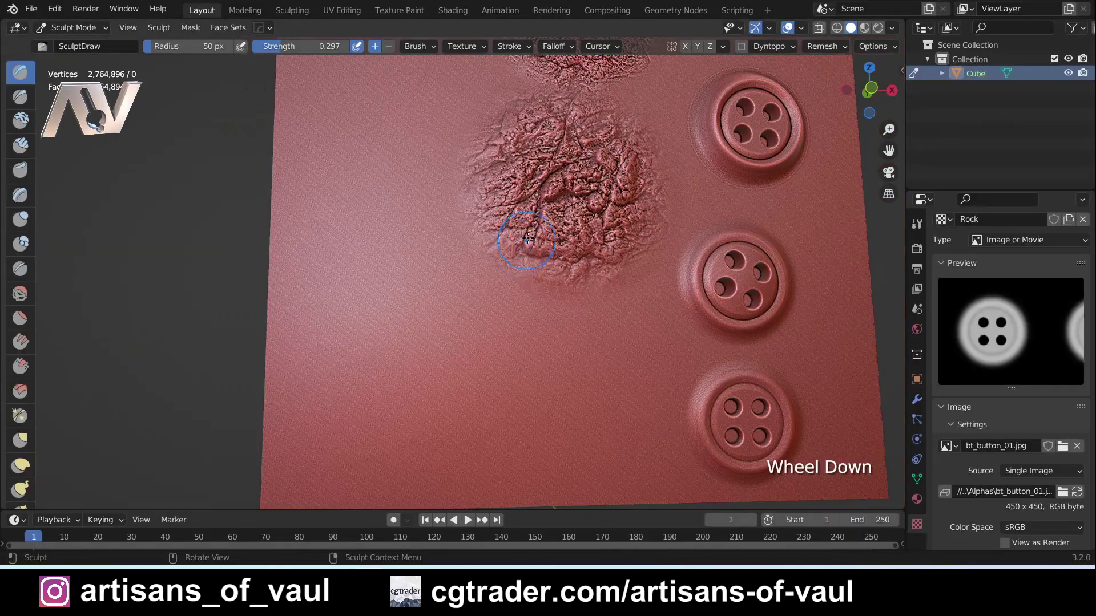
pyautogui.keyDown('shift'); pyautogui.moveTo(526, 239); pyautogui.dragTo(471, 202, button='middle'); pyautogui.keyUp('shift')
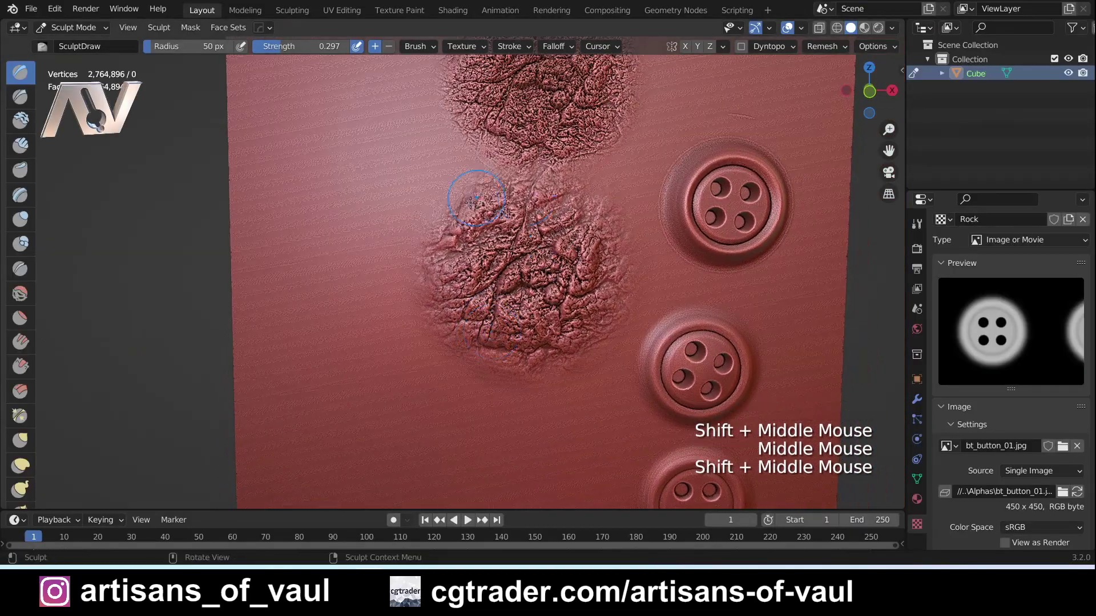
pyautogui.click(1076, 446)
pyautogui.click(1050, 446)
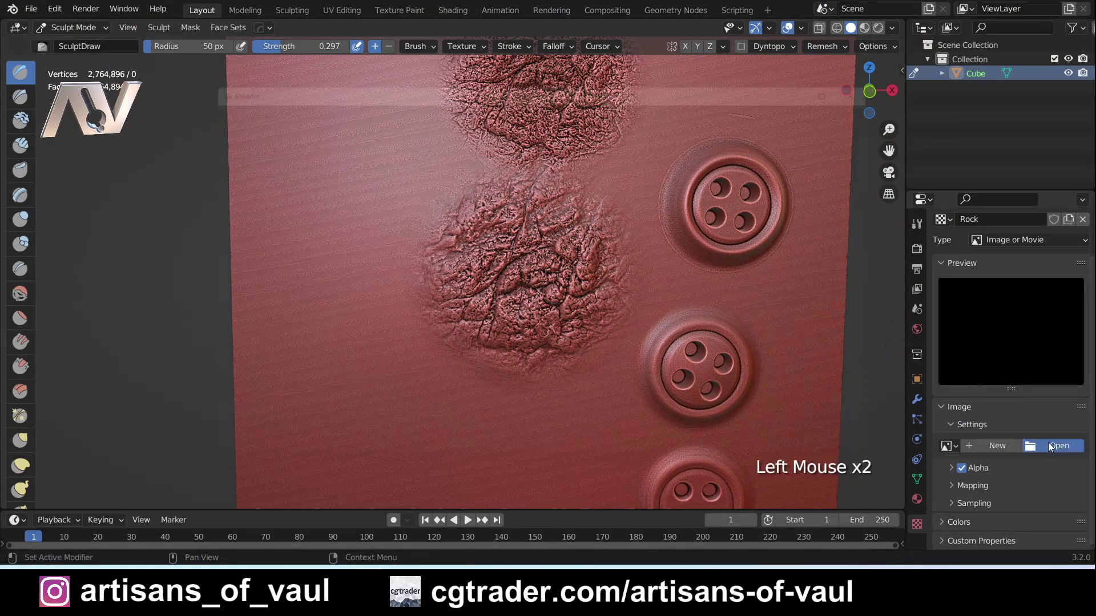
pyautogui.click(728, 172)
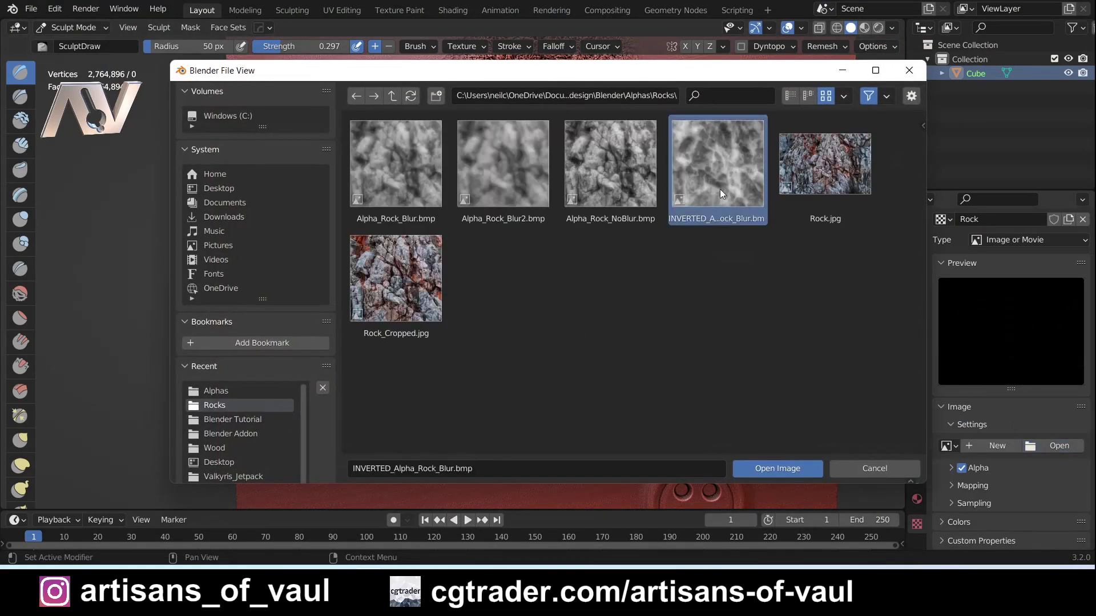
pyautogui.click(774, 463)
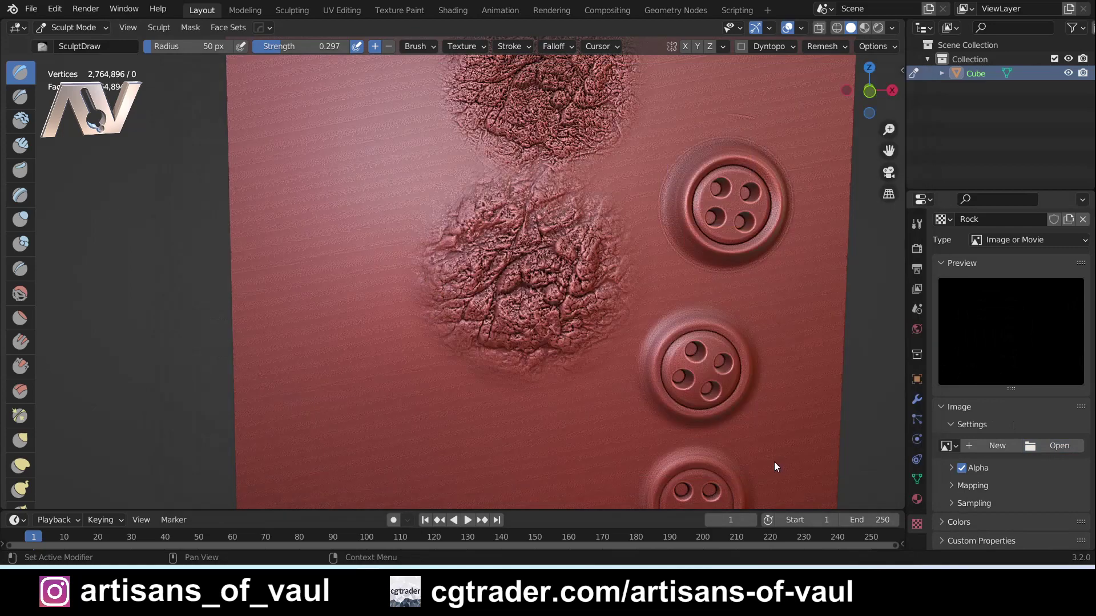
pyautogui.click(561, 47)
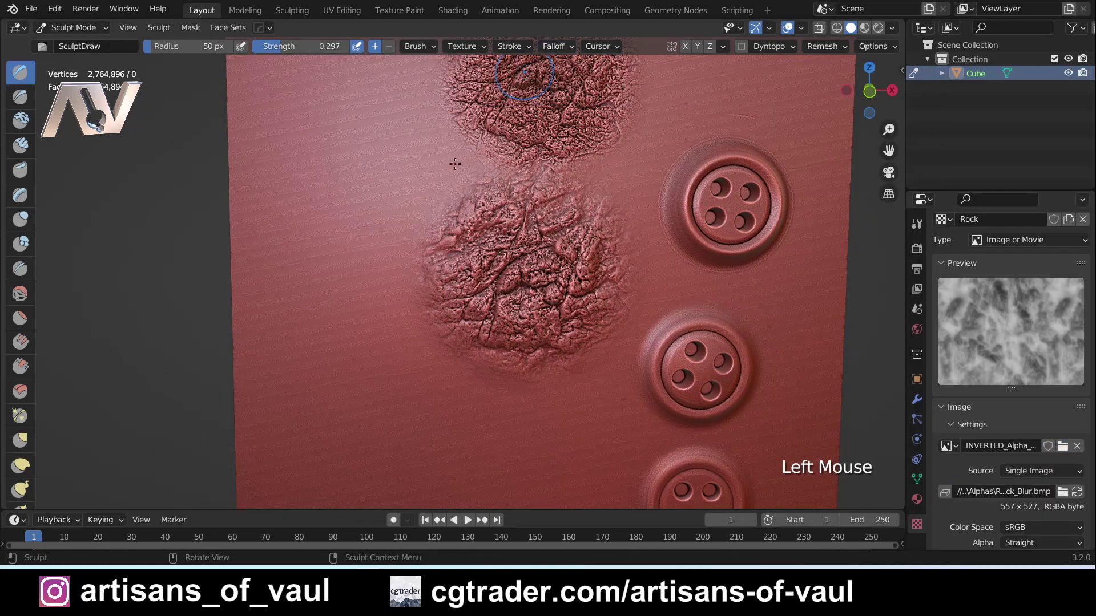
pyautogui.keyDown('shift'); pyautogui.moveTo(450, 346); pyautogui.dragTo(398, 325, button='middle'); pyautogui.keyUp('shift')
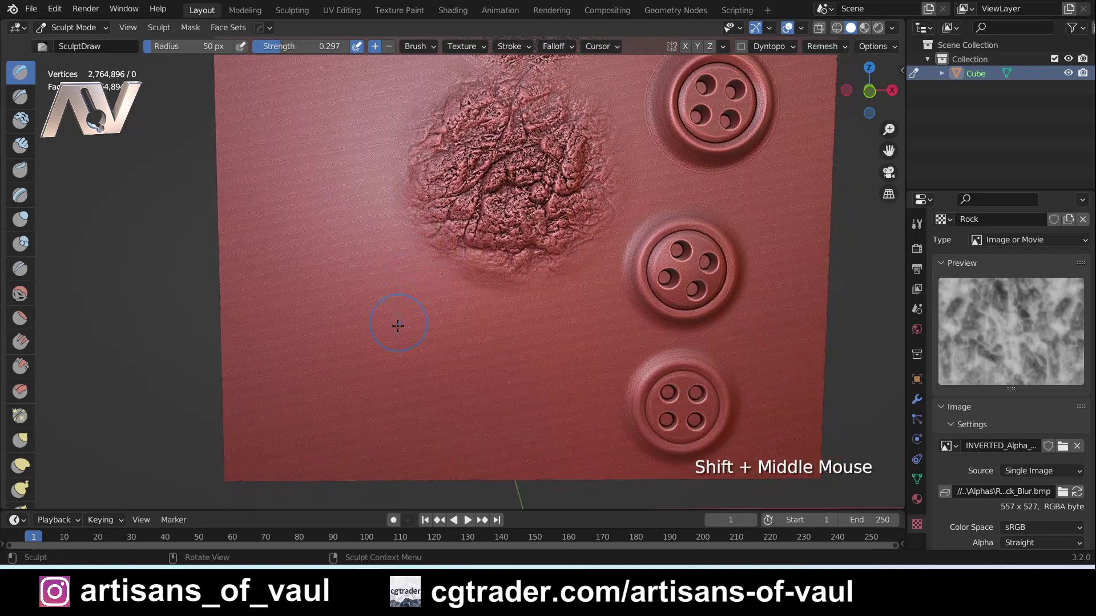
# Set the brush strength to 0.500 and stamp the inverted rock alpha as raised detail near the slab's lower-left corner.
pyautogui.moveTo(285, 46); pyautogui.dragTo(301, 46)
pyautogui.moveTo(348, 383); pyautogui.dragTo(383, 374)
pyautogui.scroll(2, 370, 376)
pyautogui.moveTo(371, 376)
pyautogui.mouseDown(button='middle')
pyautogui.moveTo(399, 342)
pyautogui.moveTo(413, 360)
pyautogui.moveTo(387, 376)
pyautogui.moveTo(436, 315)
pyautogui.moveTo(438, 344)
pyautogui.mouseUp(button='middle')
pyautogui.scroll(2, 412, 361)
pyautogui.scroll(-2, 413, 360)
pyautogui.scroll(3, 386, 375)
# Undo the raised stamp and stamp the inverted rock alpha in the same area with the brush direction set to Subtract.
pyautogui.press('ctrl')
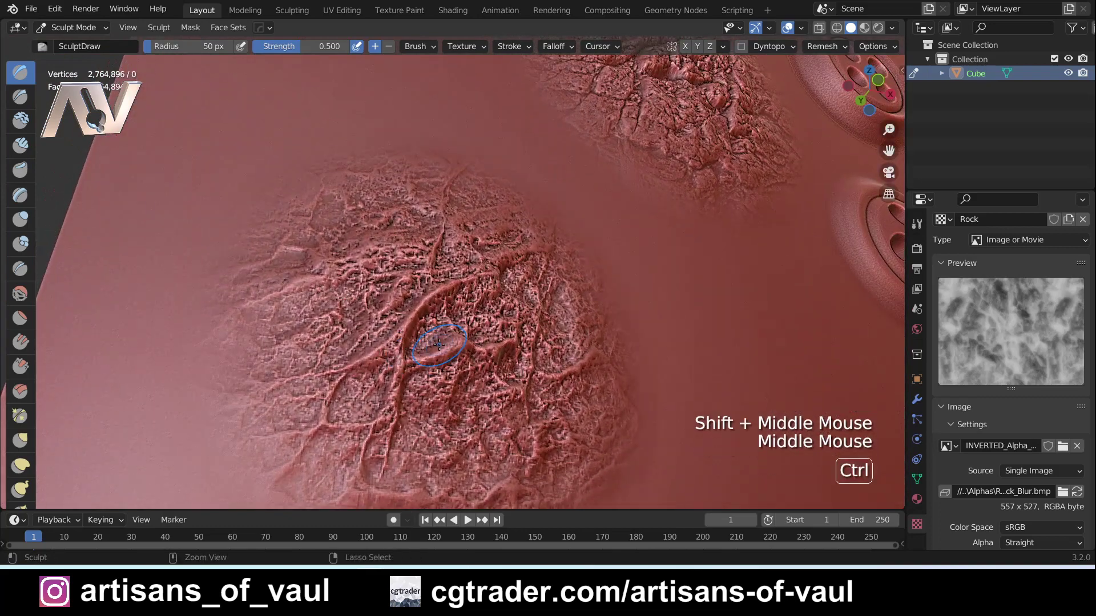
pyautogui.hotkey('ctrl', 'z')
pyautogui.click(389, 46)
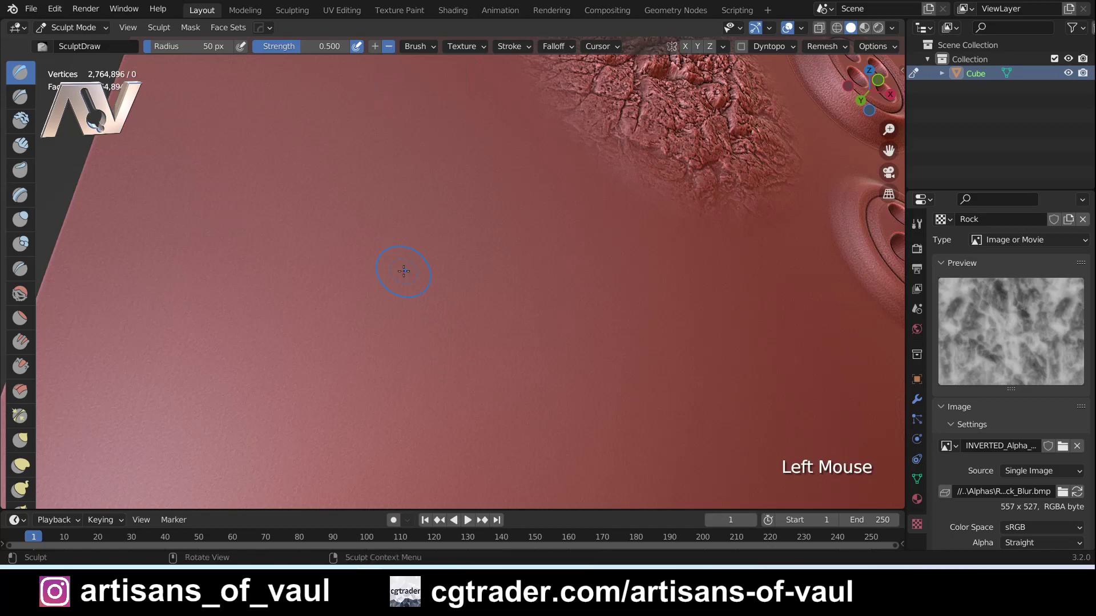
pyautogui.moveTo(365, 314); pyautogui.dragTo(371, 308)
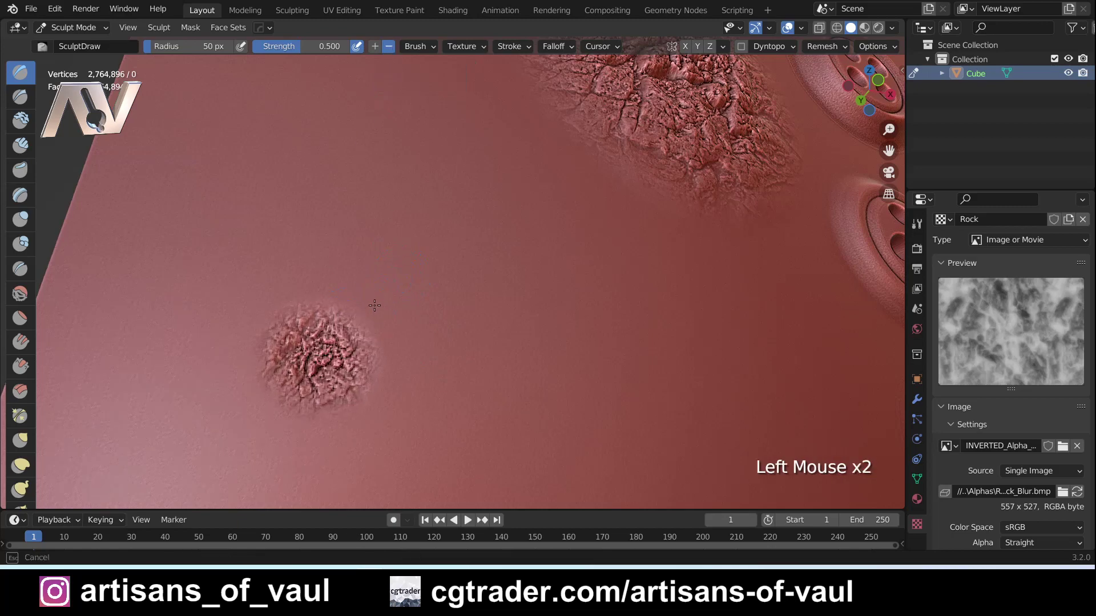
pyautogui.moveTo(423, 274); pyautogui.dragTo(484, 263)
# Examine the cracks and surface detail of the subtracted rock stamp up close and from several angles.
pyautogui.moveTo(485, 263)
pyautogui.mouseDown(button='middle')
pyautogui.moveTo(379, 226)
pyautogui.moveTo(503, 401)
pyautogui.moveTo(484, 299)
pyautogui.moveTo(469, 346)
pyautogui.mouseUp(button='middle')
pyautogui.scroll(2, 474, 341)
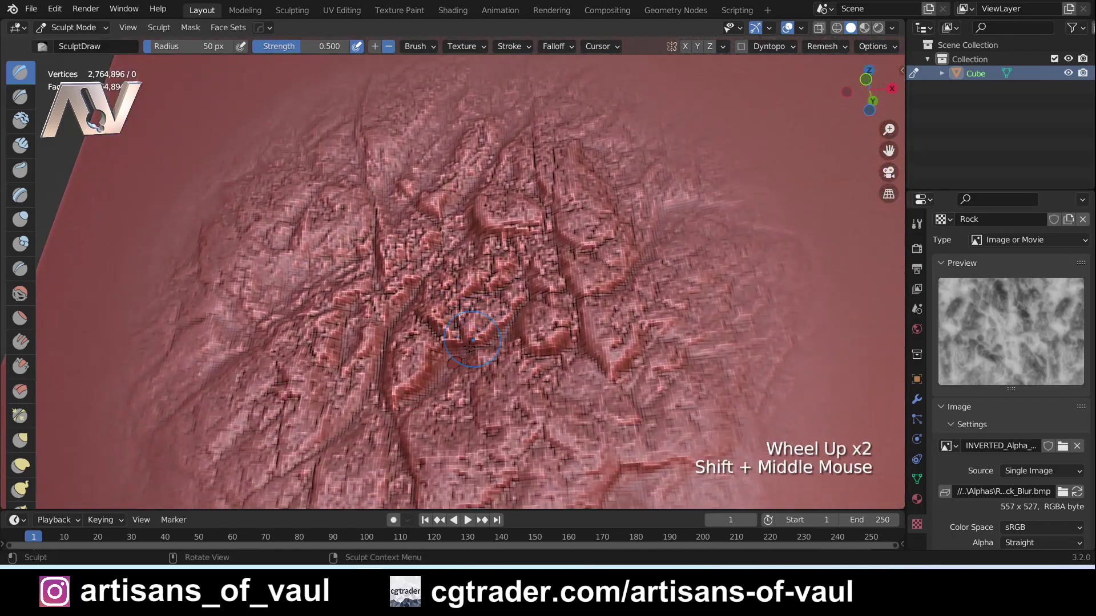
pyautogui.scroll(-2, 464, 341)
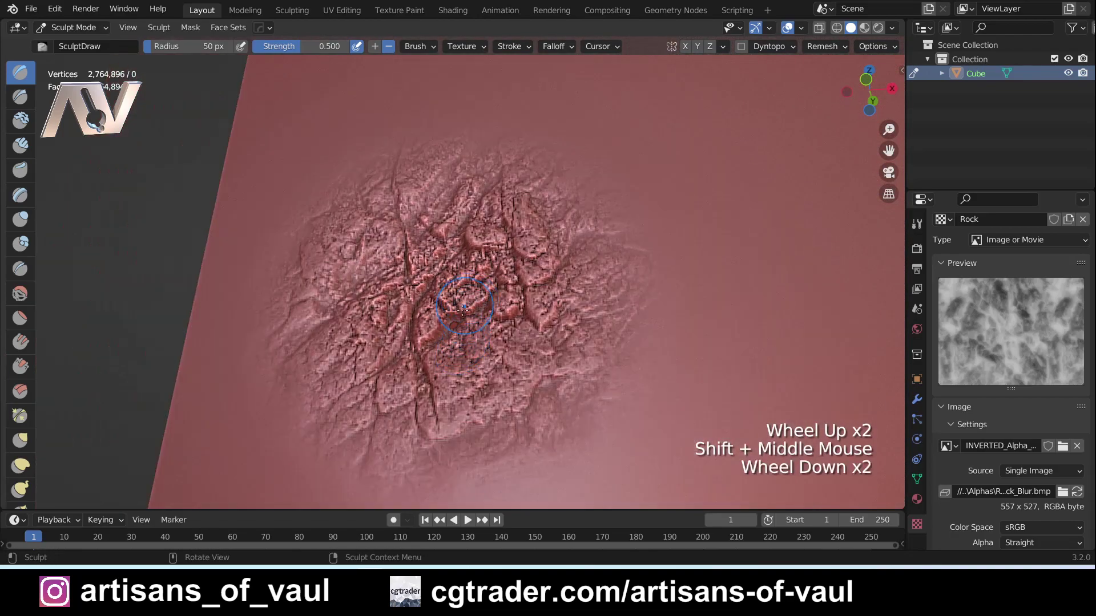
pyautogui.scroll(1, 463, 309)
pyautogui.moveTo(464, 310); pyautogui.dragTo(596, 126, button='middle')
pyautogui.scroll(-2, 466, 387)
pyautogui.scroll(-2, 565, 253)
pyautogui.scroll(-2, 477, 325)
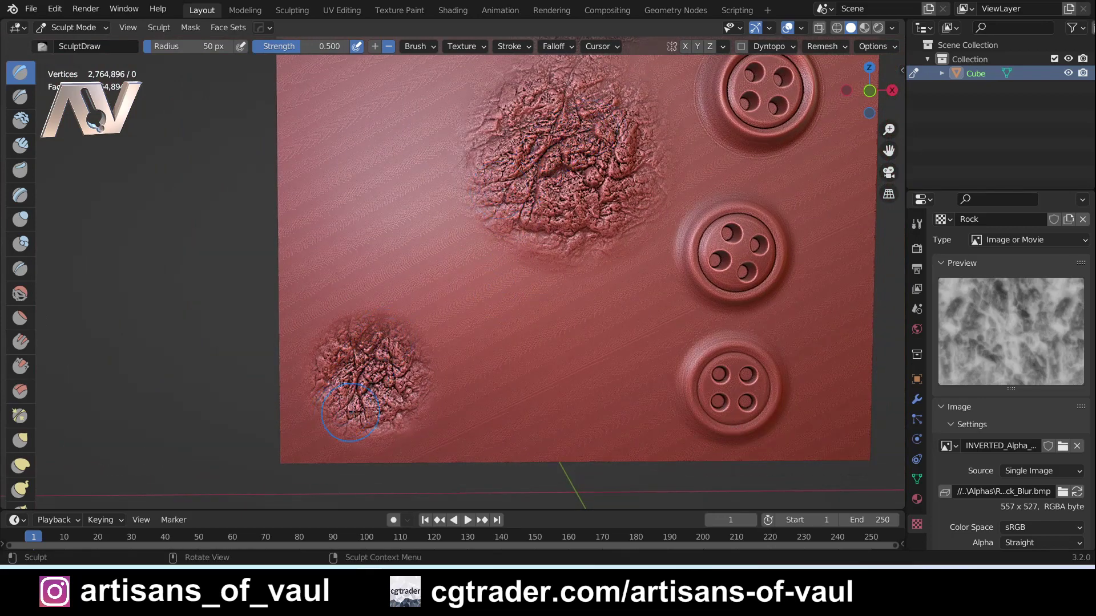
pyautogui.scroll(3, 523, 189)
pyautogui.keyDown('shift'); pyautogui.moveTo(524, 188); pyautogui.dragTo(405, 94, button='middle'); pyautogui.keyUp('shift')
pyautogui.scroll(2, 457, 257)
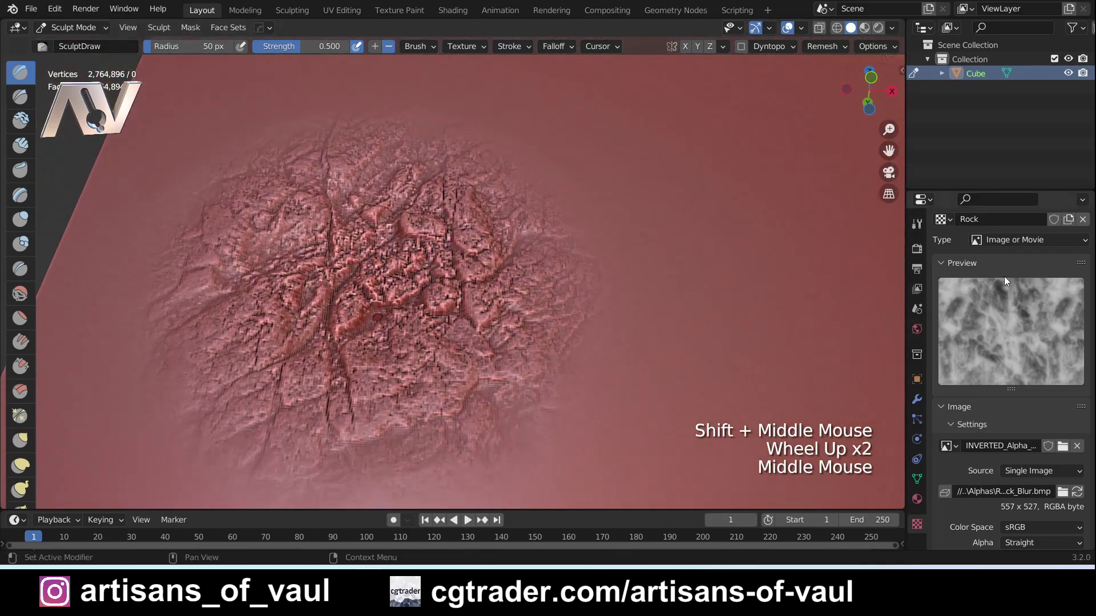
pyautogui.scroll(-2, 387, 318)
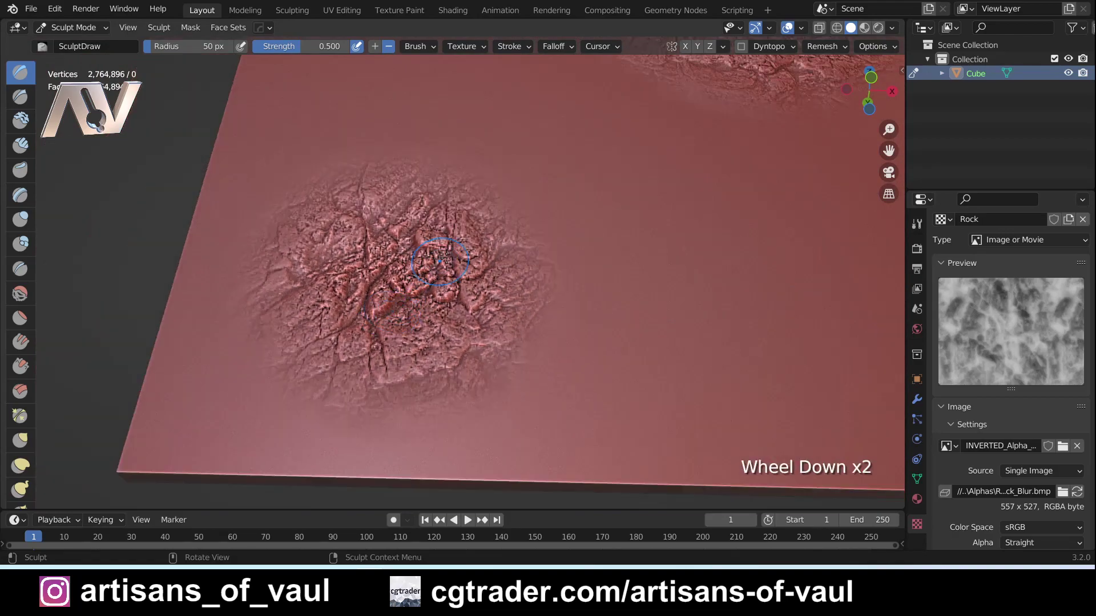
pyautogui.moveTo(387, 318); pyautogui.dragTo(440, 365, button='middle')
pyautogui.scroll(-2, 422, 371)
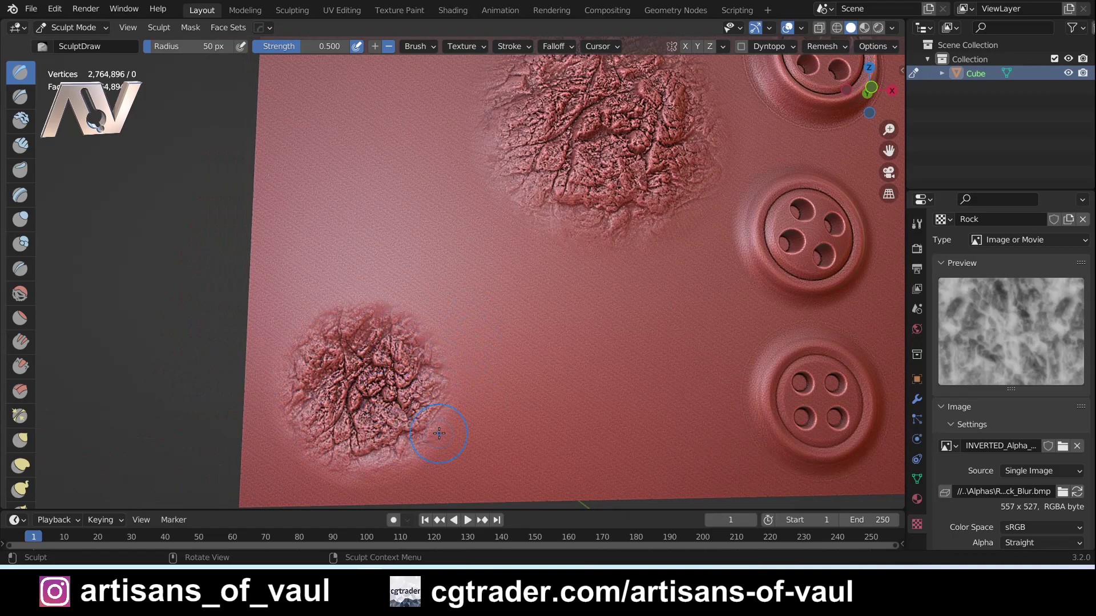
# Compare the subtracted rock stamp's height with the earlier rock stamps from the front and along the slab's side edge.
pyautogui.scroll(-2, 439, 434)
pyautogui.keyDown('shift'); pyautogui.moveTo(521, 325); pyautogui.dragTo(474, 354, button='middle'); pyautogui.keyUp('shift')
pyautogui.moveTo(474, 354); pyautogui.dragTo(426, 385, button='middle')
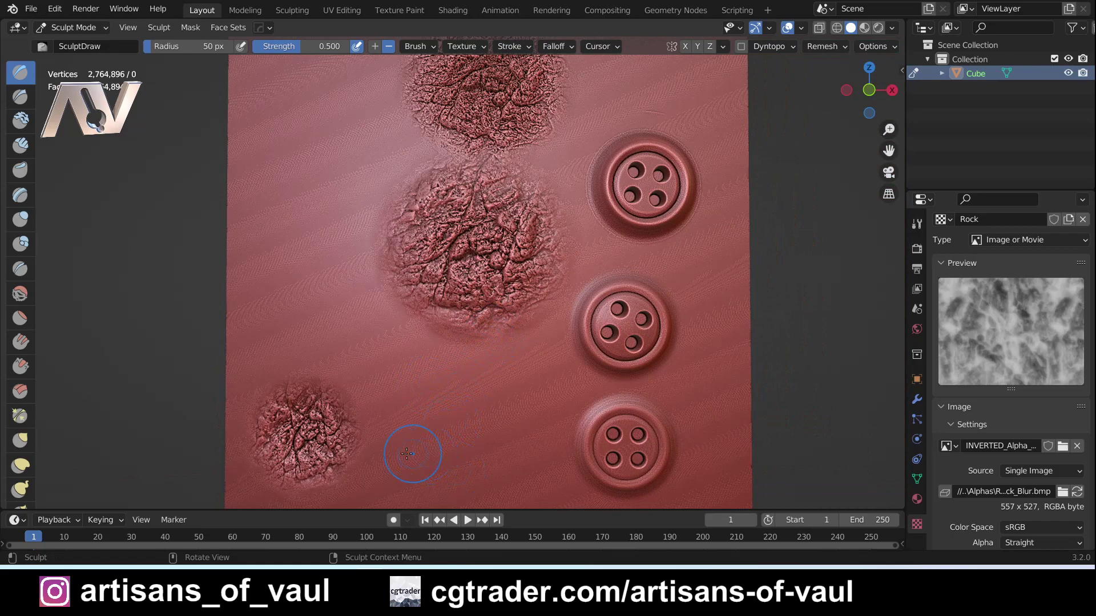
pyautogui.keyDown('shift'); pyautogui.moveTo(406, 453); pyautogui.dragTo(330, 294, button='middle'); pyautogui.keyUp('shift')
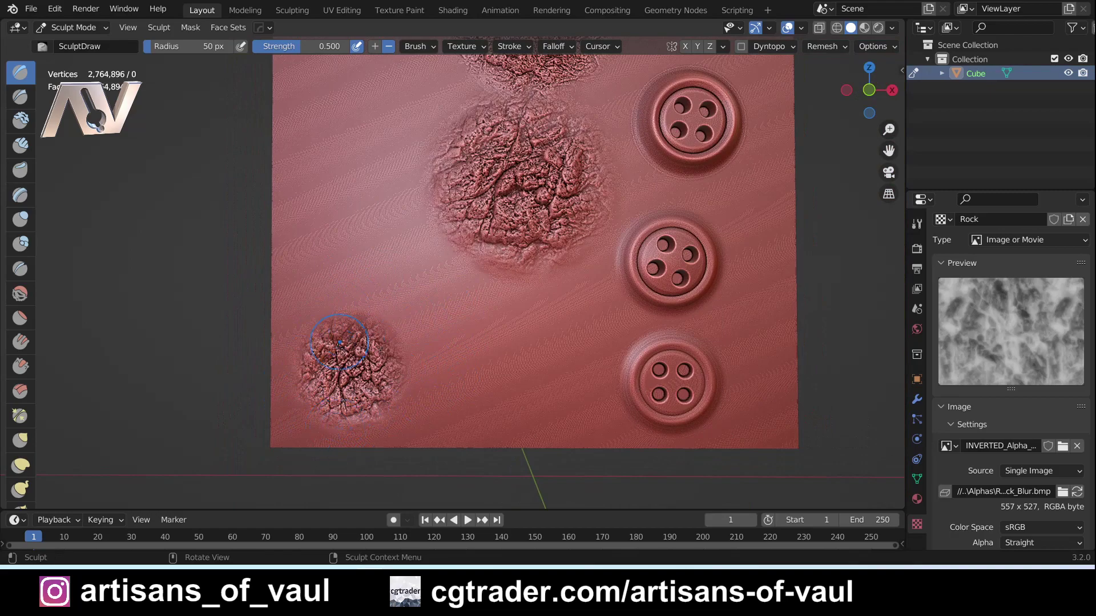
pyautogui.scroll(2, 335, 366)
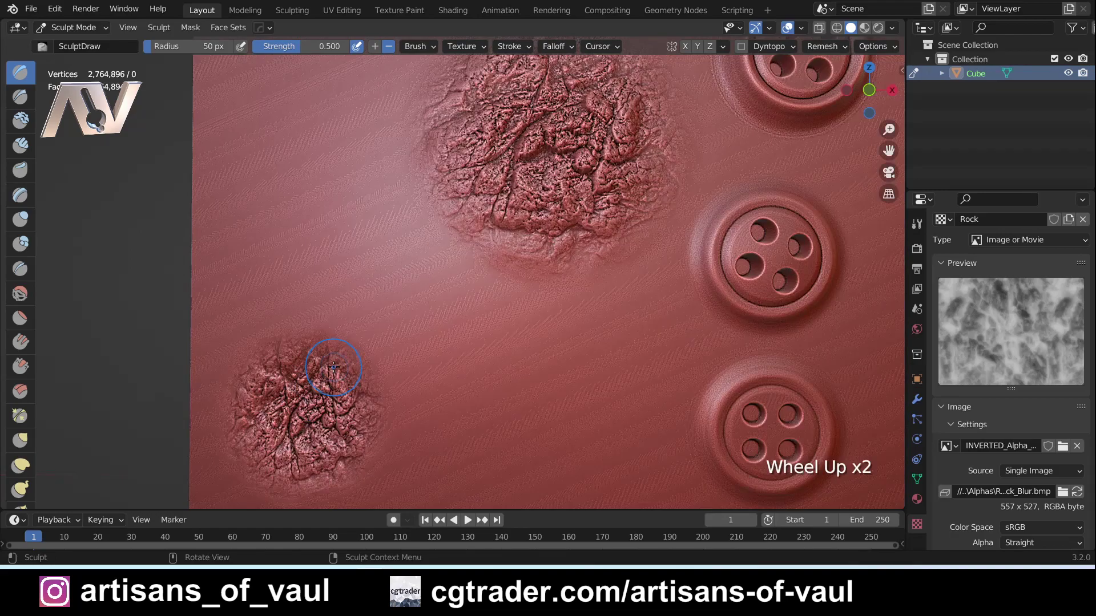
pyautogui.moveTo(335, 365); pyautogui.dragTo(479, 350, button='middle')
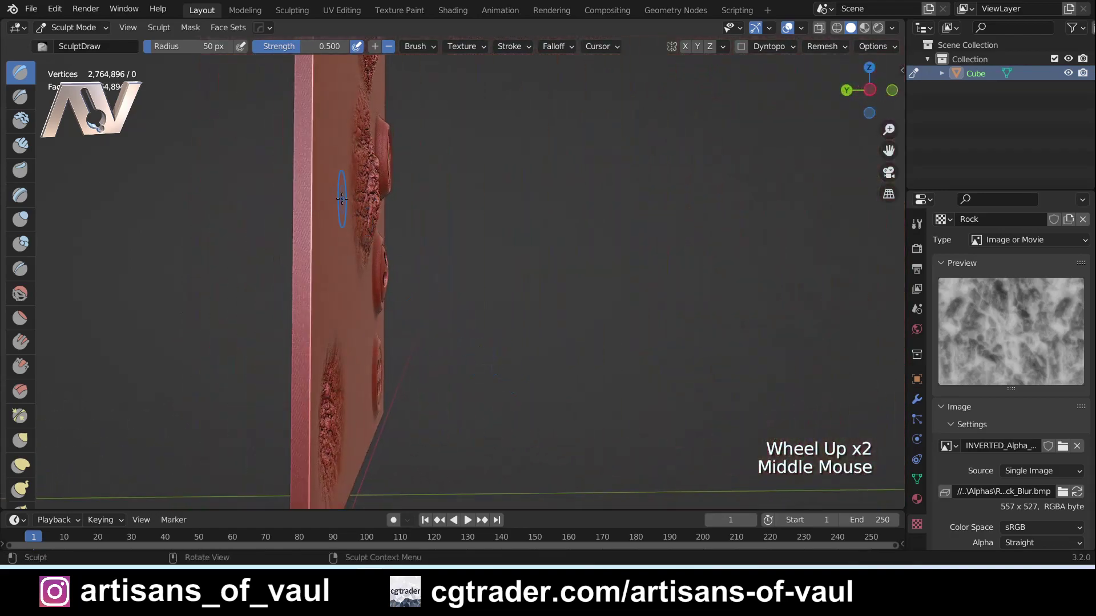
pyautogui.moveTo(347, 209); pyautogui.dragTo(369, 206, button='middle')
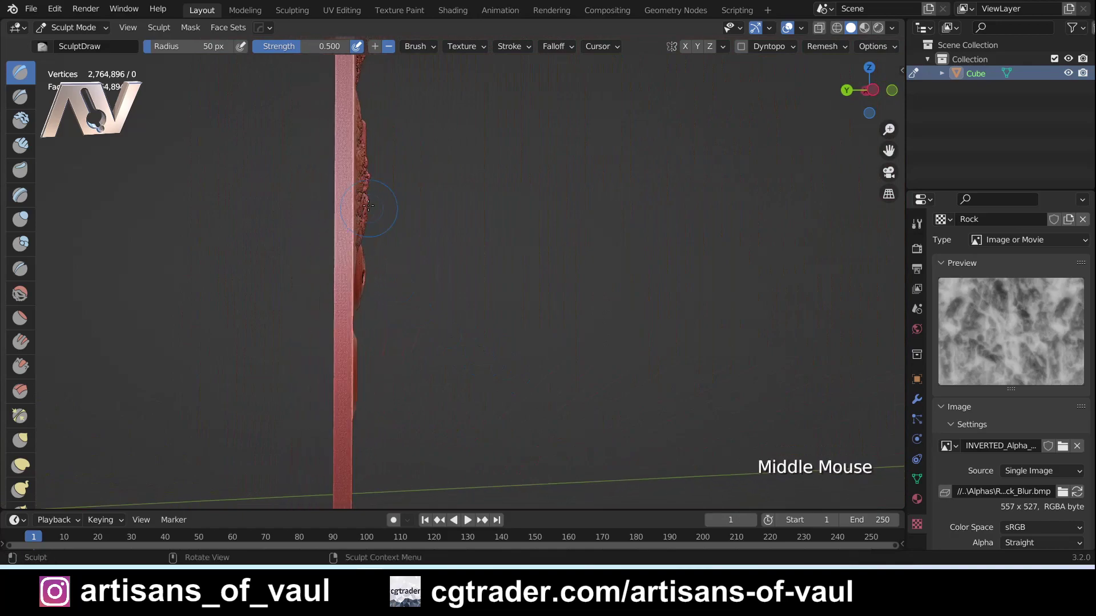
pyautogui.moveTo(378, 337); pyautogui.dragTo(351, 332, button='middle')
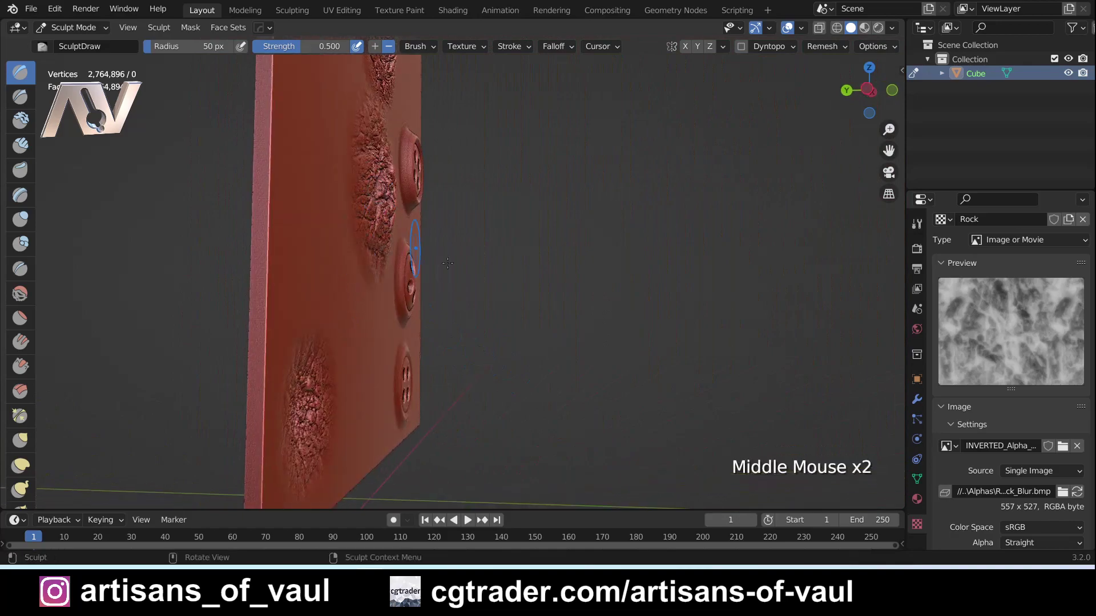
pyautogui.moveTo(448, 262)
pyautogui.mouseDown(button='middle')
pyautogui.moveTo(371, 280)
pyautogui.moveTo(428, 394)
pyautogui.moveTo(347, 393)
pyautogui.mouseUp(button='middle')
pyautogui.scroll(-1, 367, 281)
pyautogui.scroll(2, 411, 347)
pyautogui.scroll(-2, 347, 392)
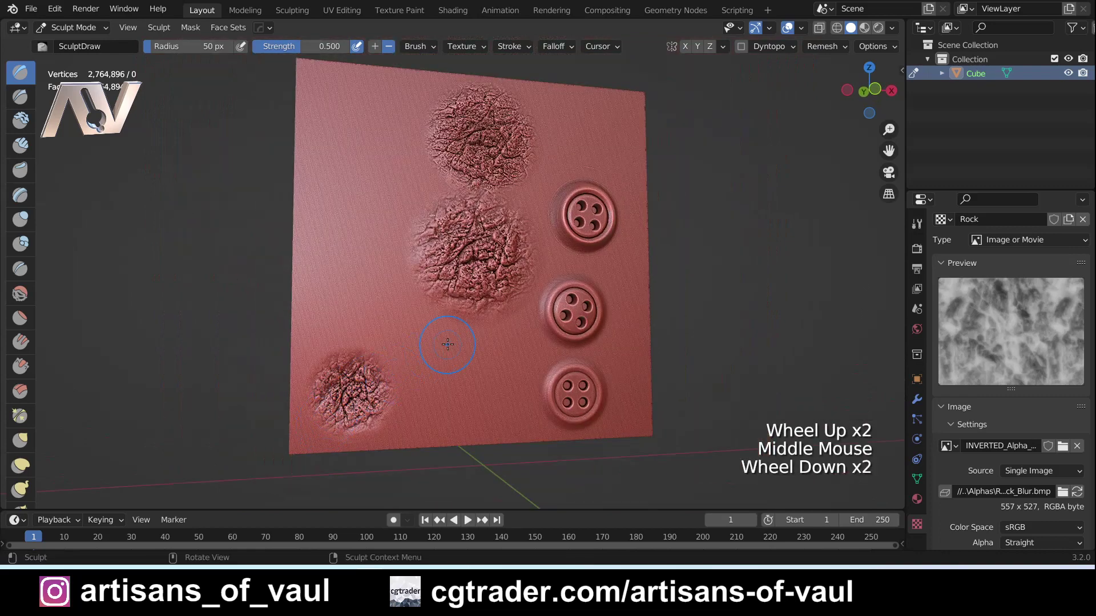
pyautogui.scroll(1, 447, 344)
pyautogui.moveTo(446, 343); pyautogui.dragTo(466, 354, button='middle')
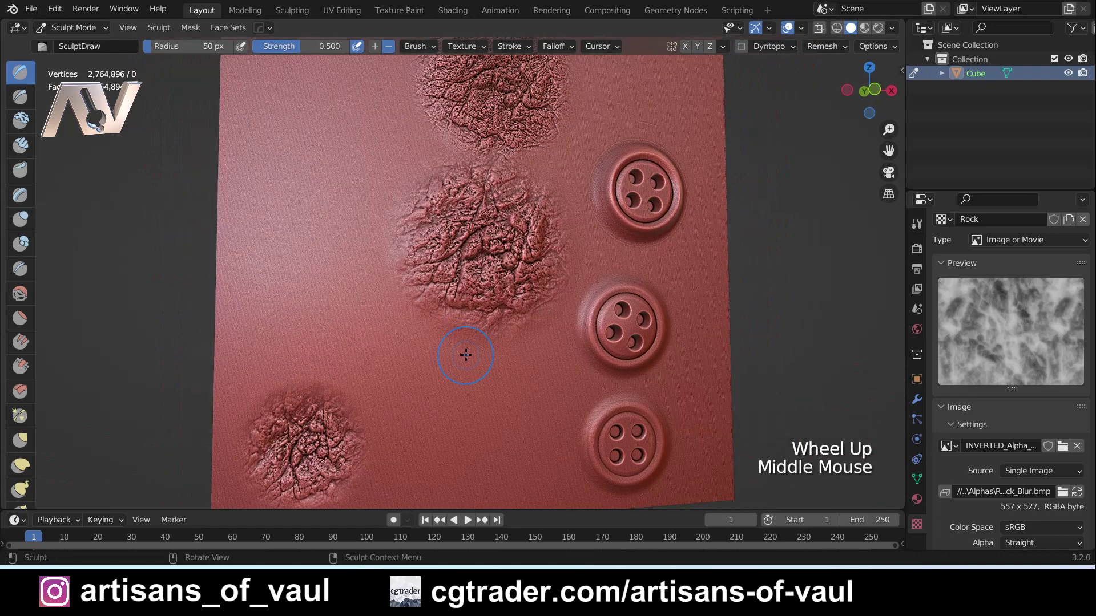
pyautogui.scroll(-2, 341, 451)
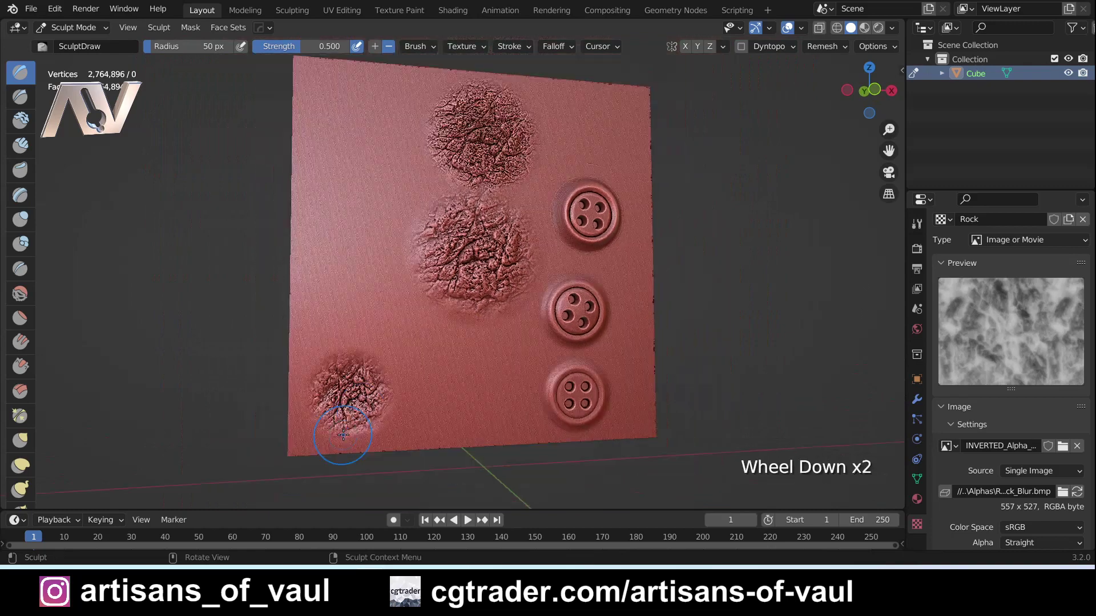
pyautogui.keyDown('shift'); pyautogui.moveTo(390, 396); pyautogui.dragTo(387, 416, button='middle'); pyautogui.keyUp('shift')
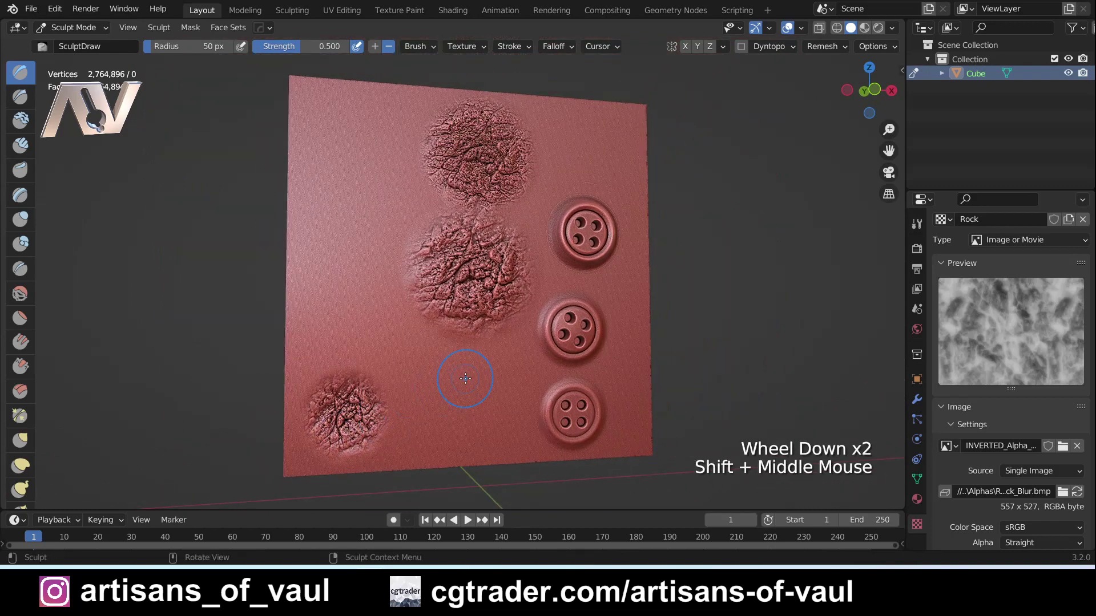